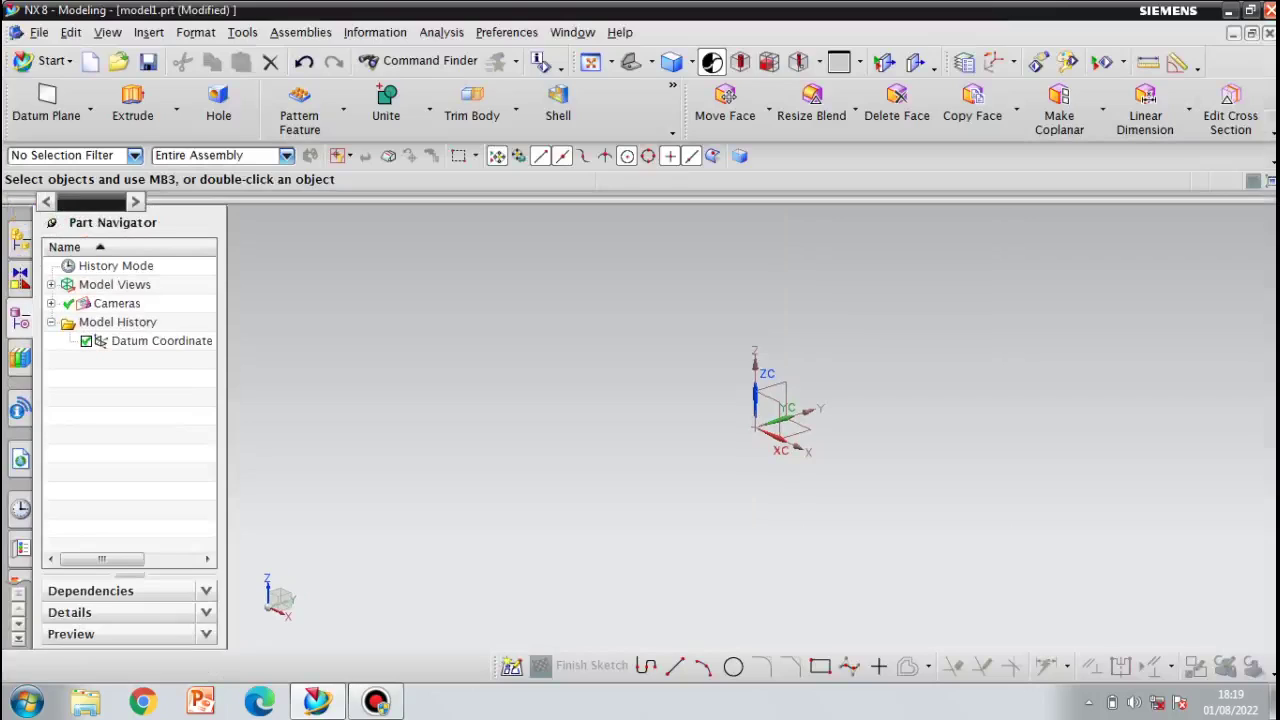
- Create a sketch on the datum coordinate system's XY plane using the Inferred plane method
left_click(512, 666)
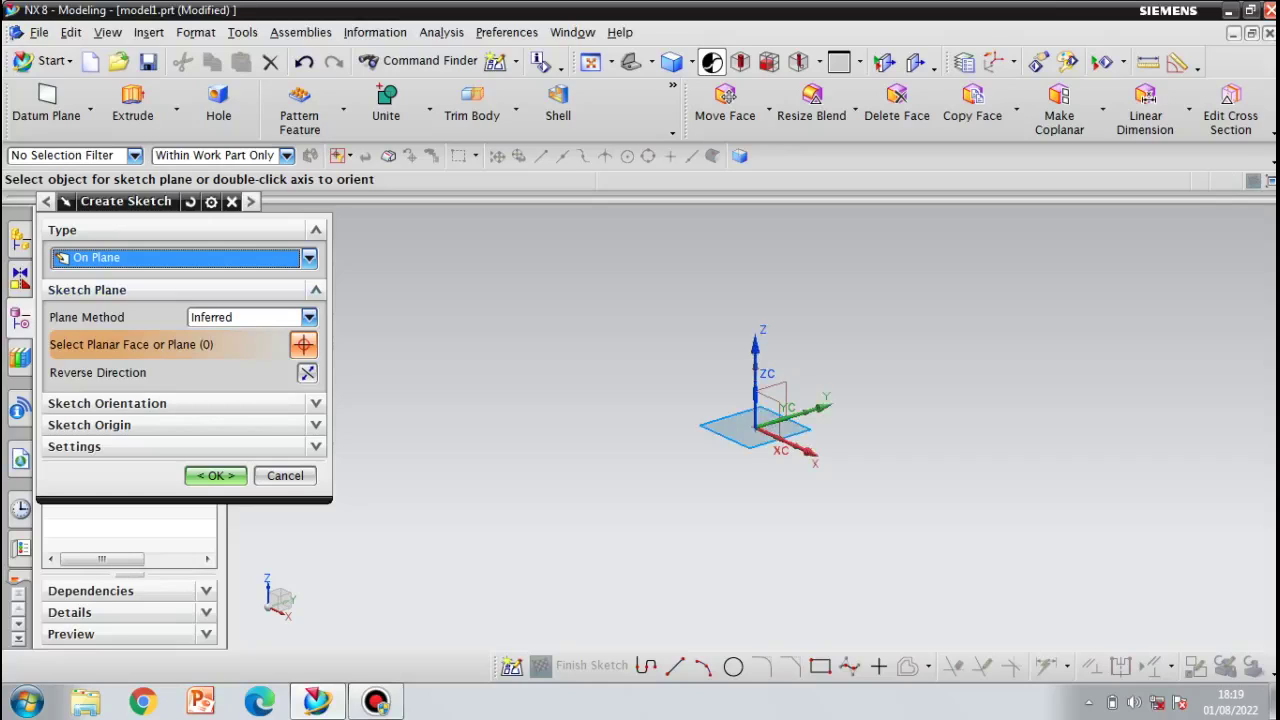
left_click(797, 432)
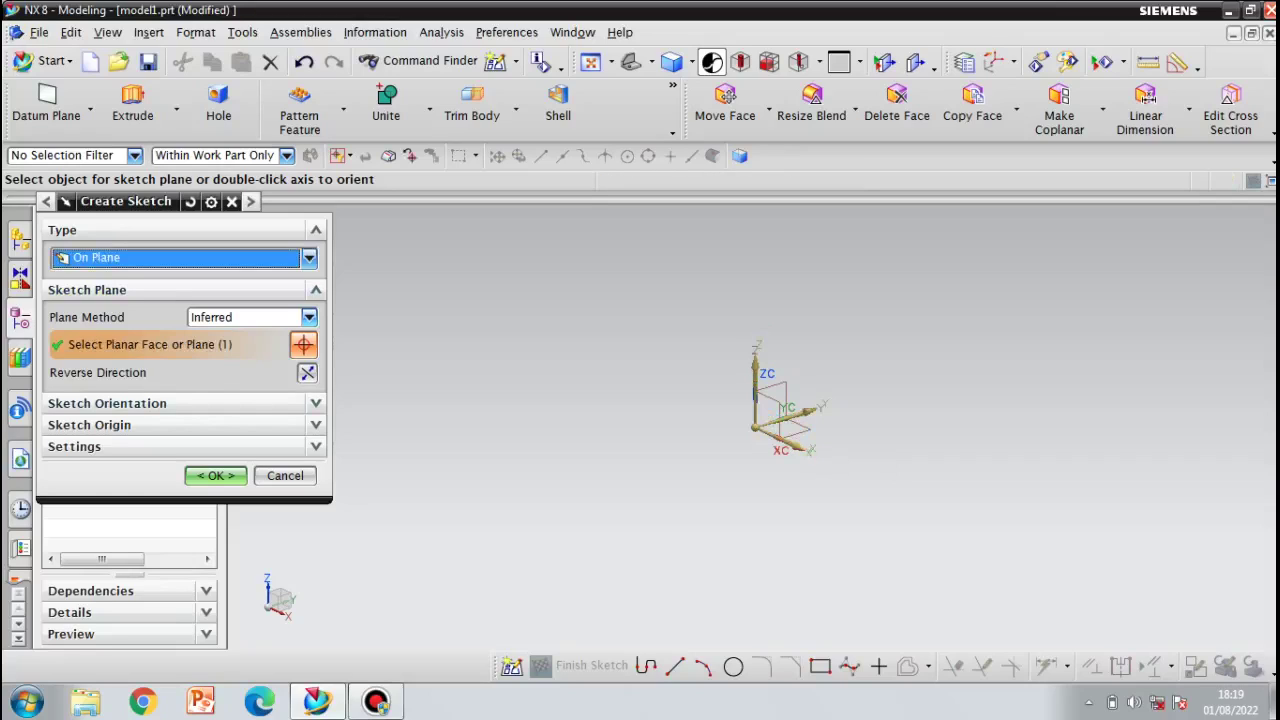
left_click(309, 317)
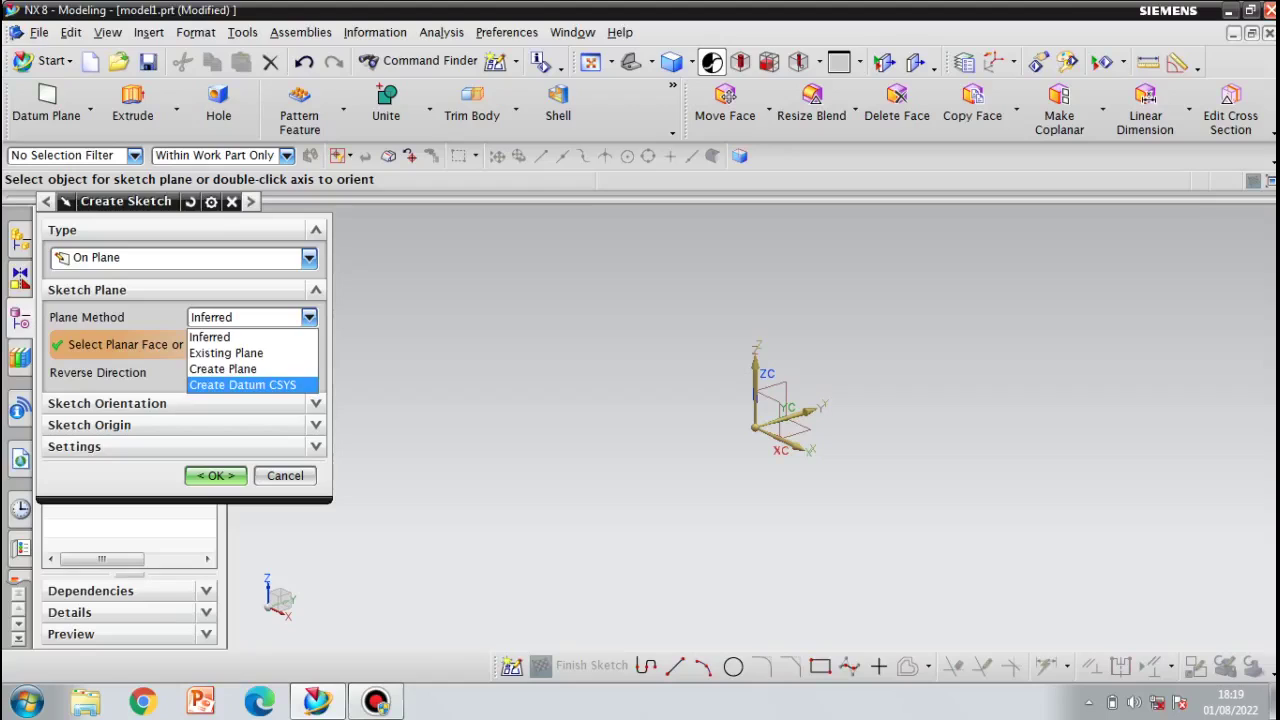
left_click(240, 337)
left_click(216, 476)
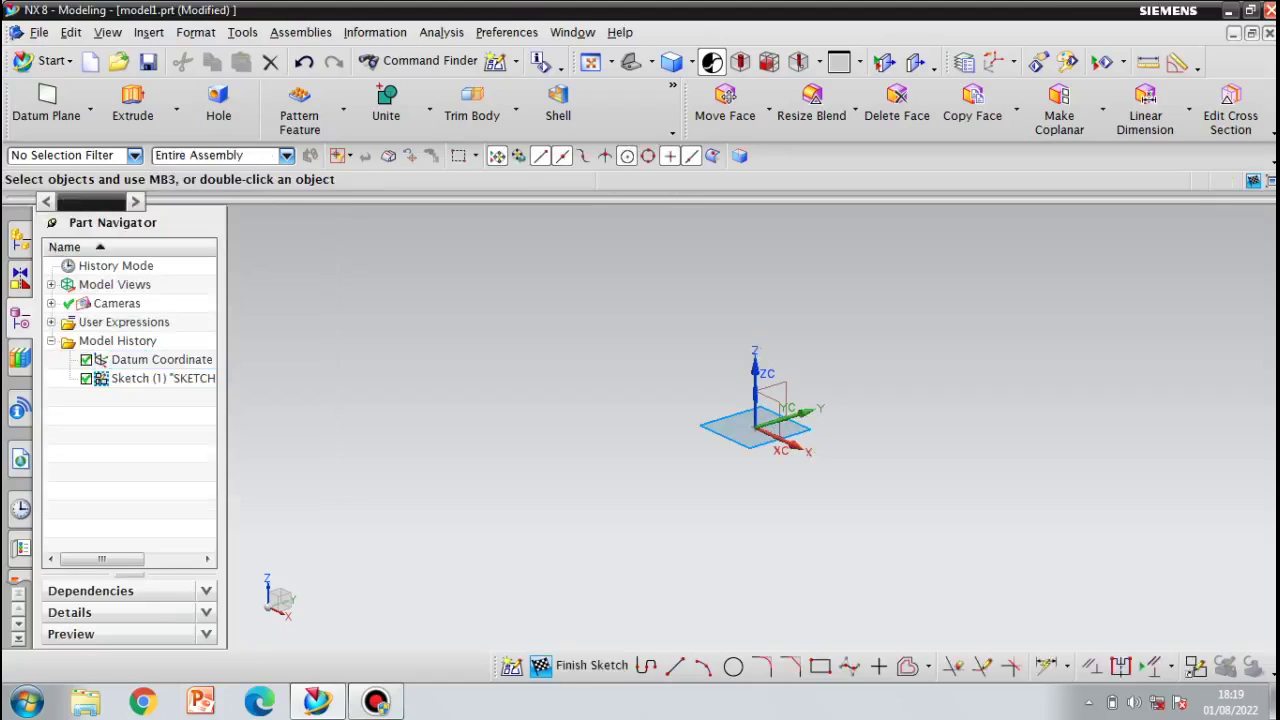
- Draw a horizontal line about 85 mm long, its nearer end about 90 mm left of and 5 mm below the origin
right_click_drag(604, 454, 634, 454)
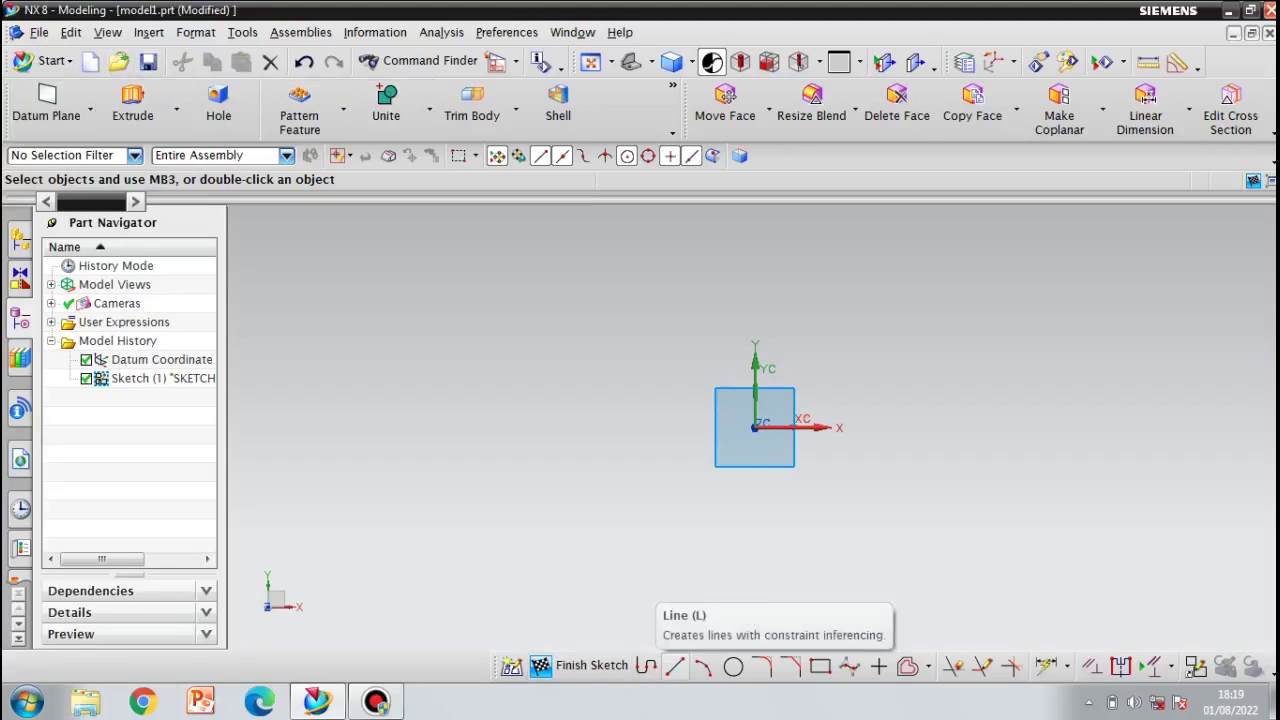
left_click(674, 665)
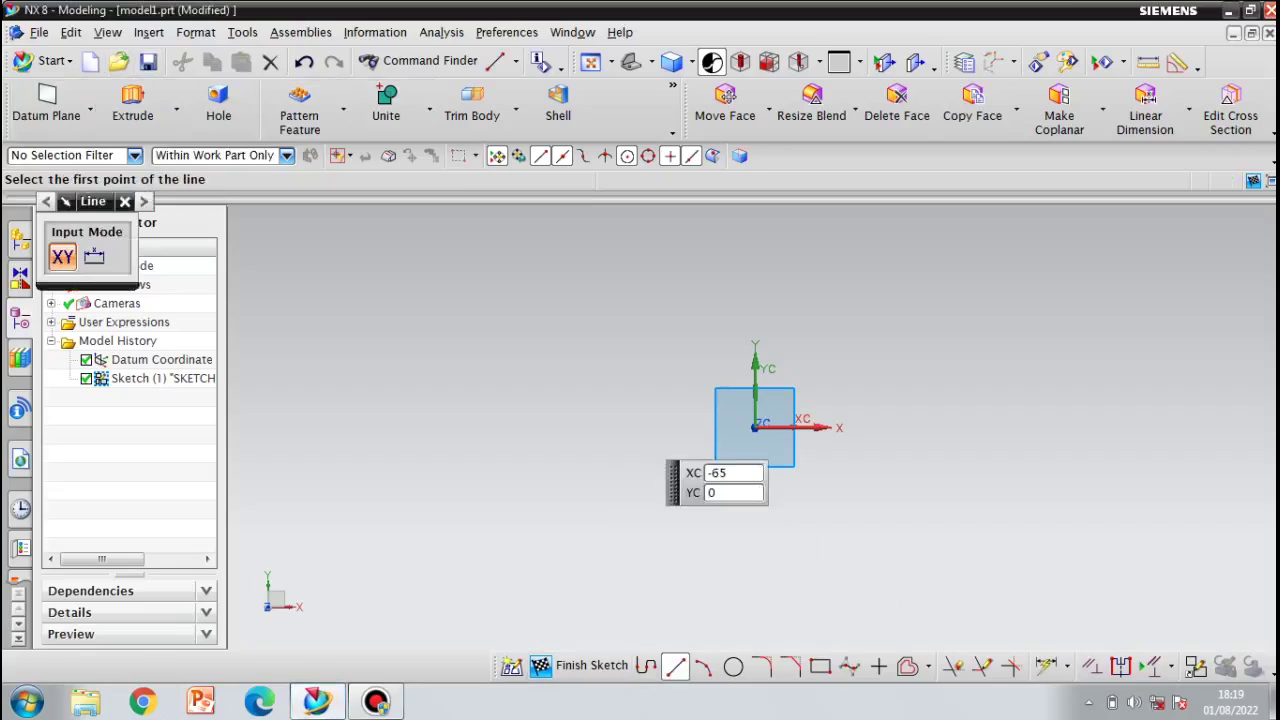
left_click(586, 437)
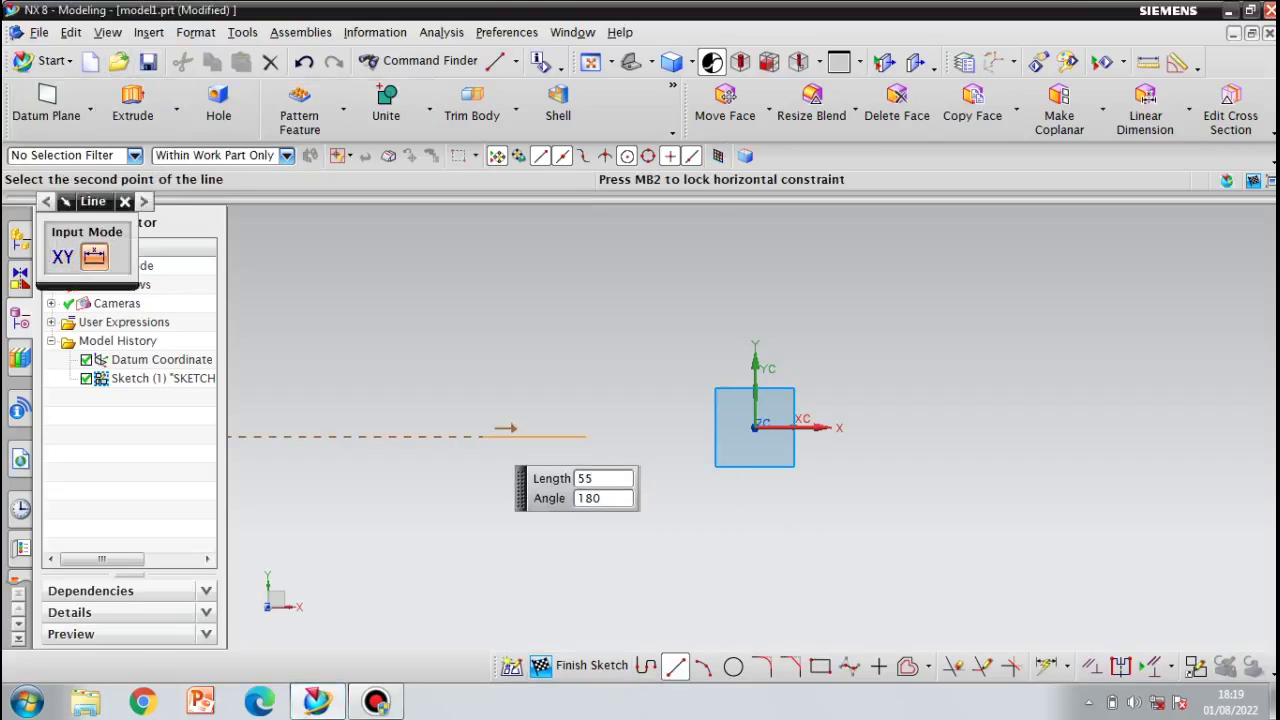
left_click(427, 437)
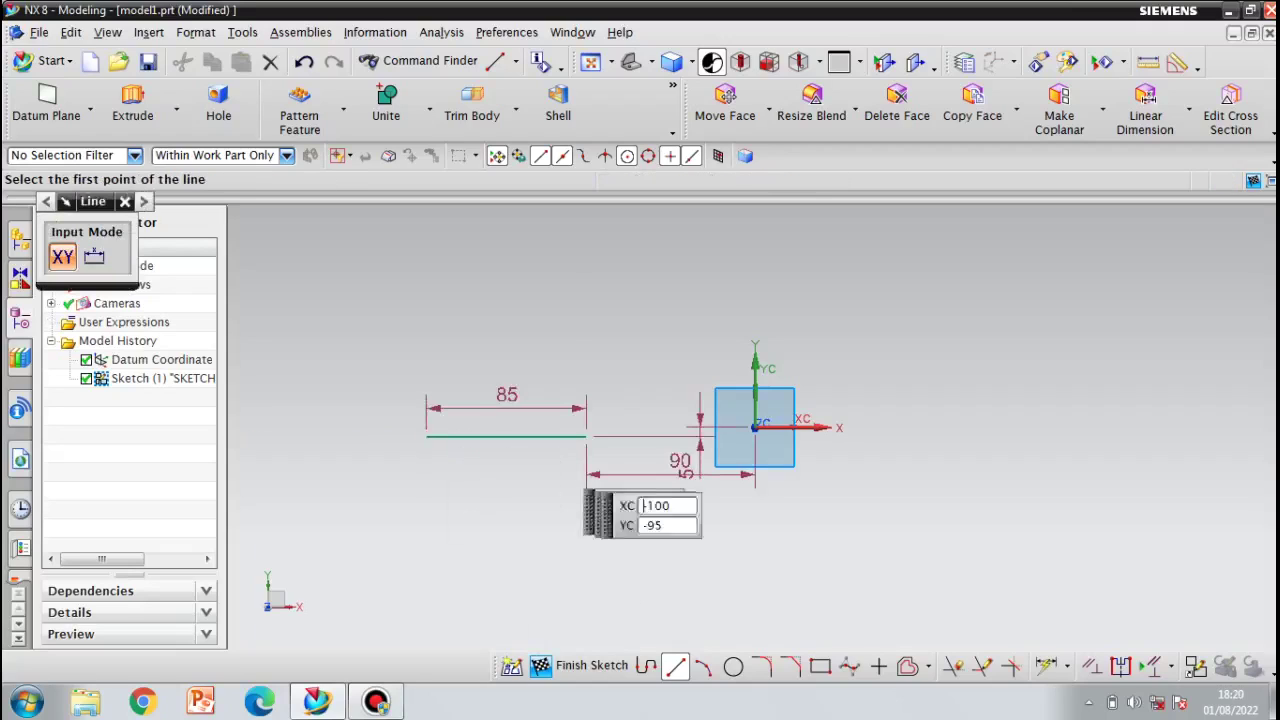
- Close a stepped profile over the line with segments about 25 mm up, 25 mm right, 25 mm up, 60 mm right and 50 mm down
left_click(647, 666)
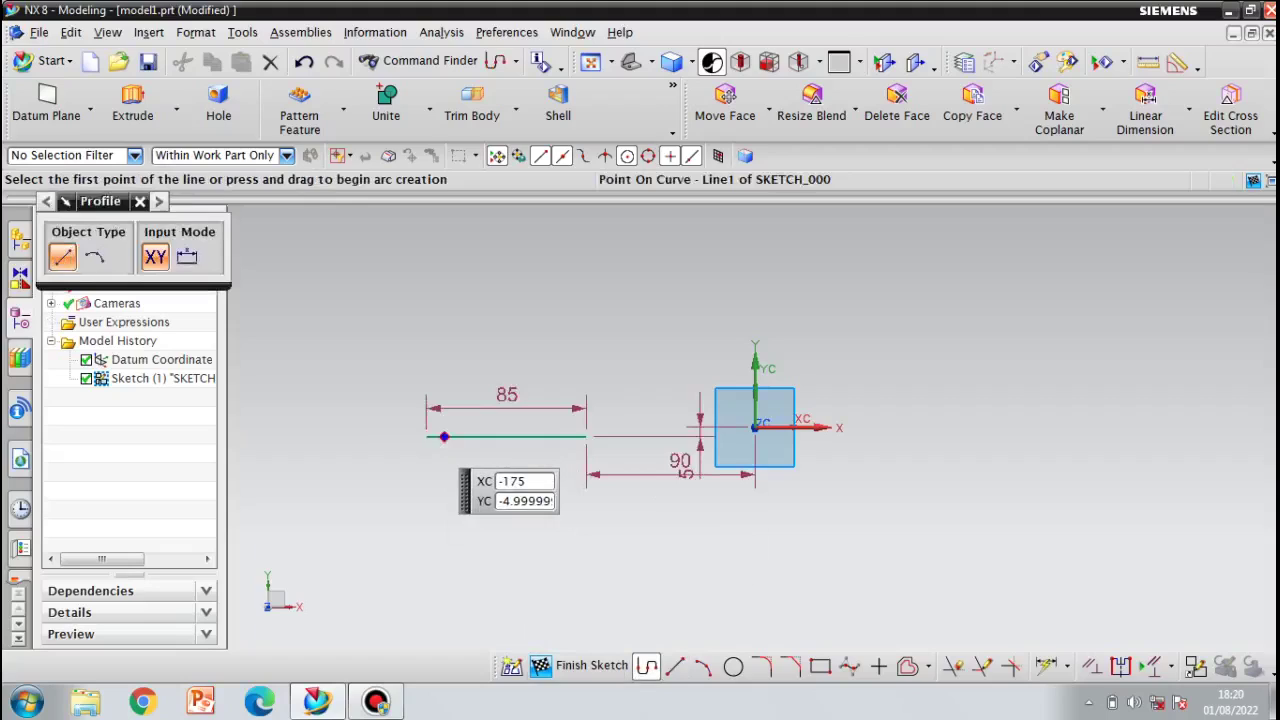
left_click(427, 437)
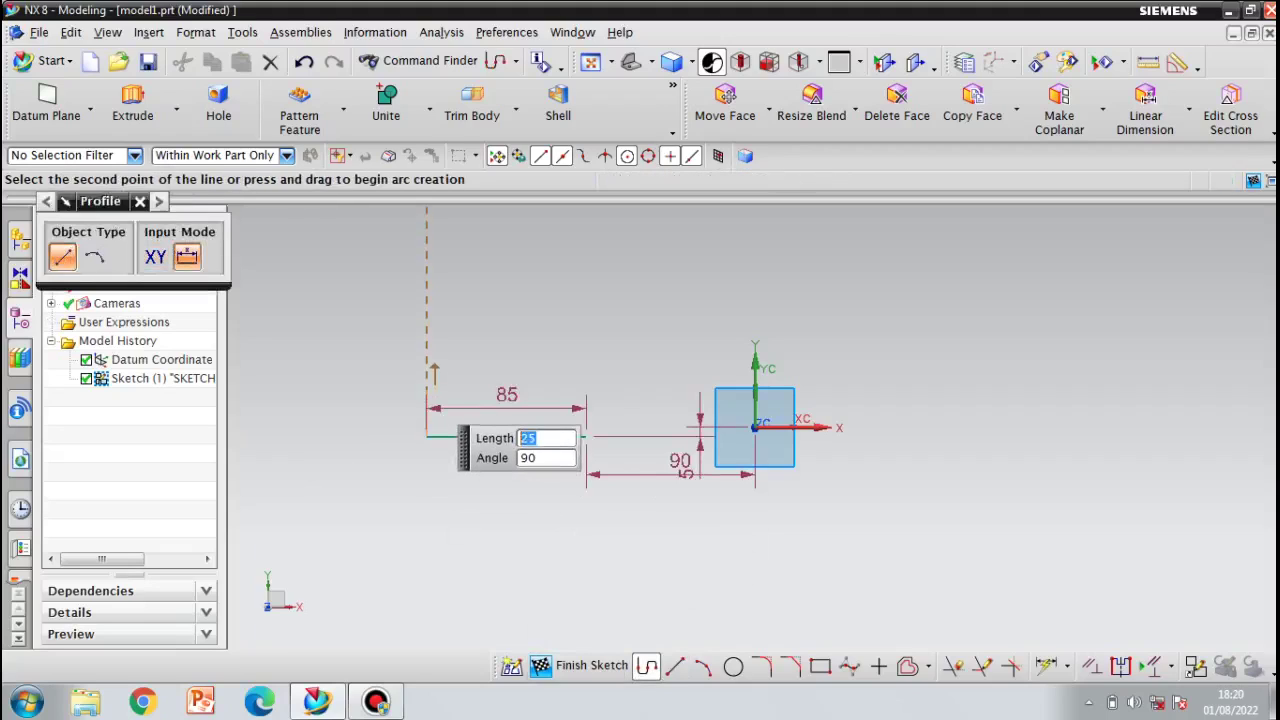
left_click(427, 390)
left_click(474, 390)
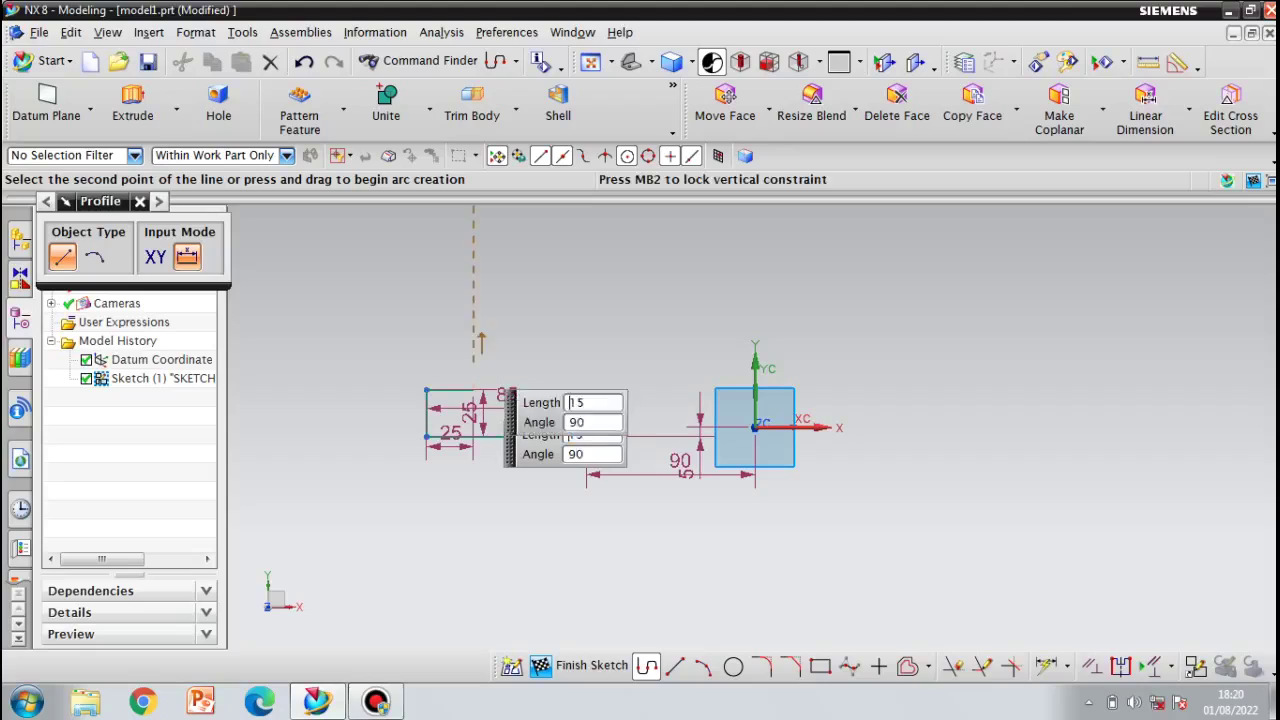
left_click(474, 343)
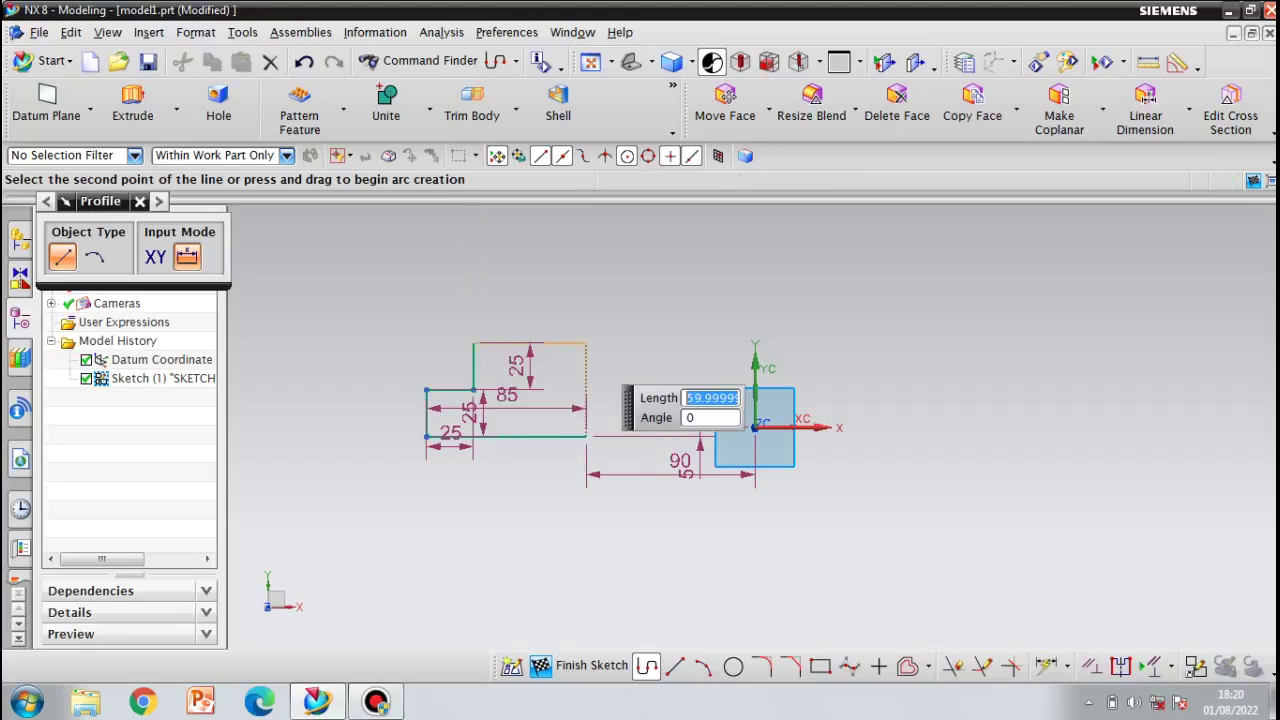
left_click(586, 343)
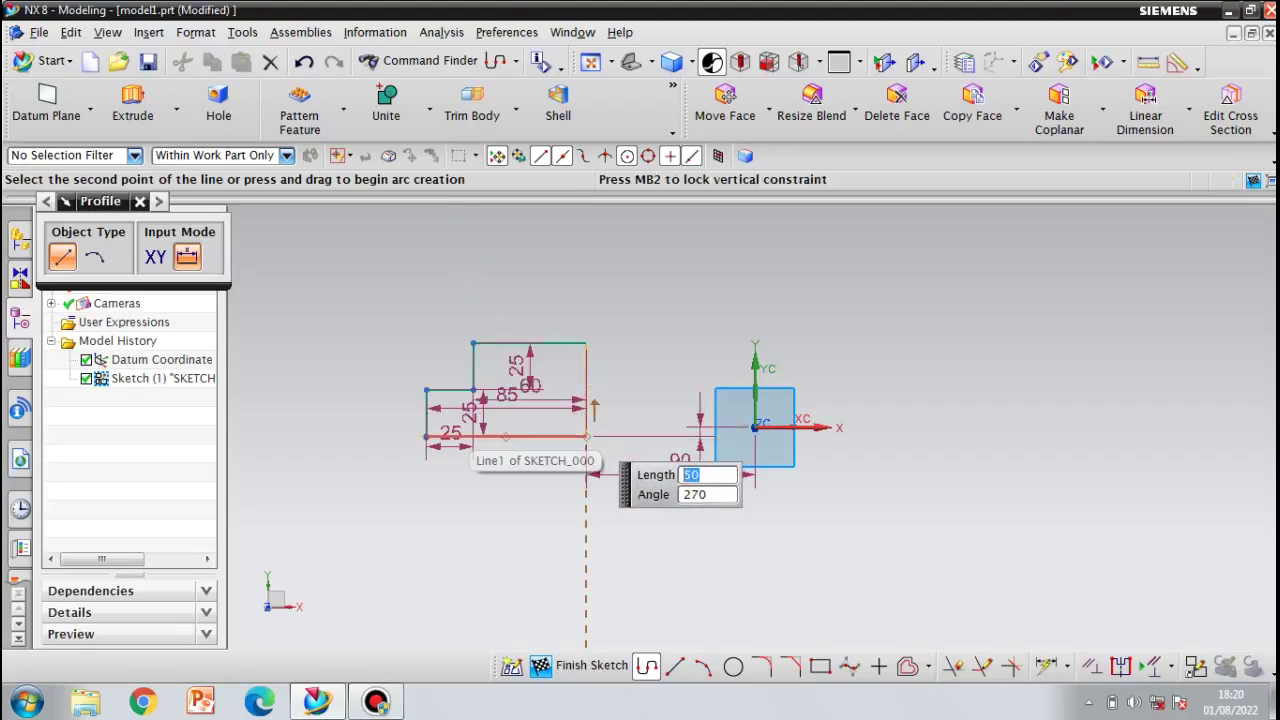
left_click(586, 436)
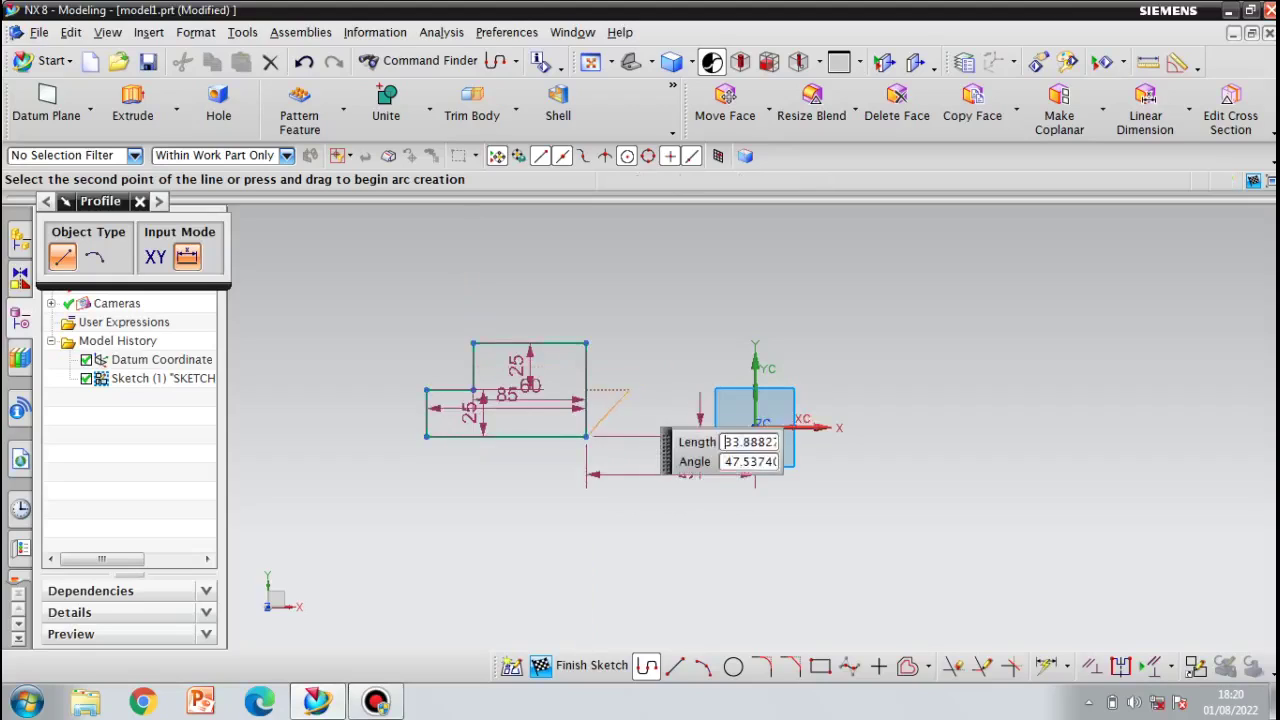
key("Escape")
key("Escape")
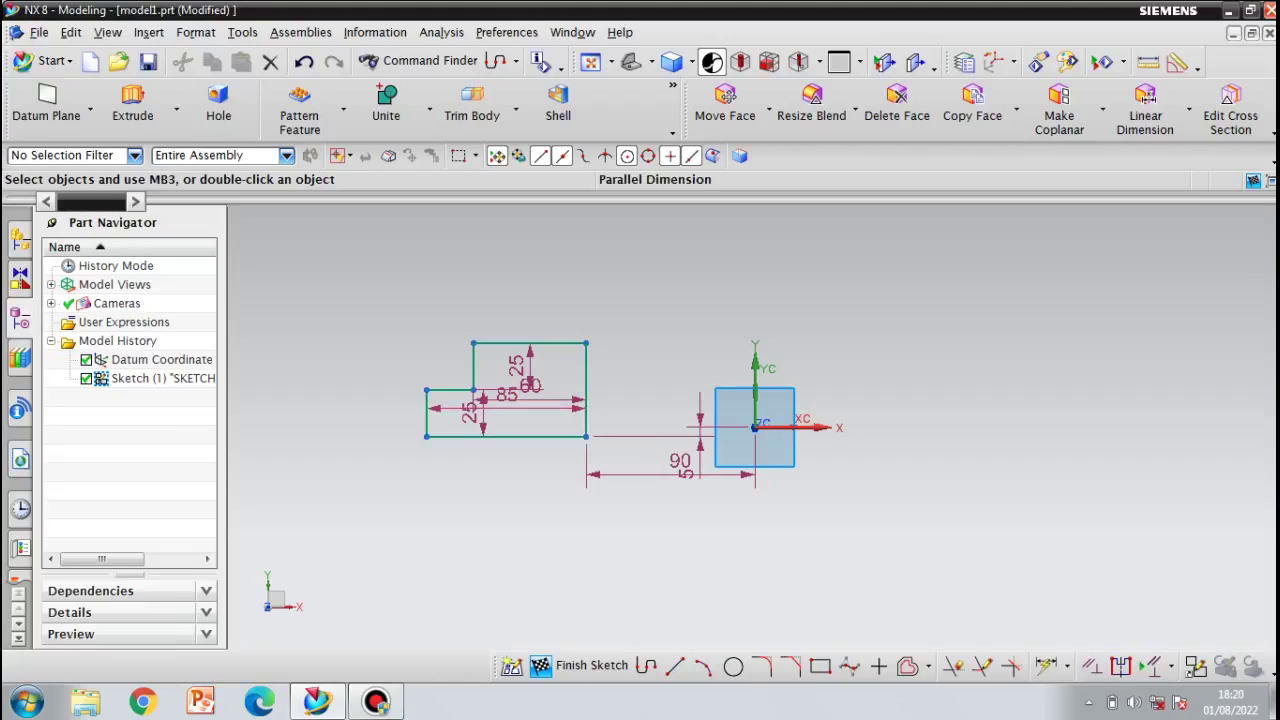
- Set the profile's horizontal distance from the origin to 120 mm and its vertical offset to 0 mm
scroll(462, 461, "up", 2)
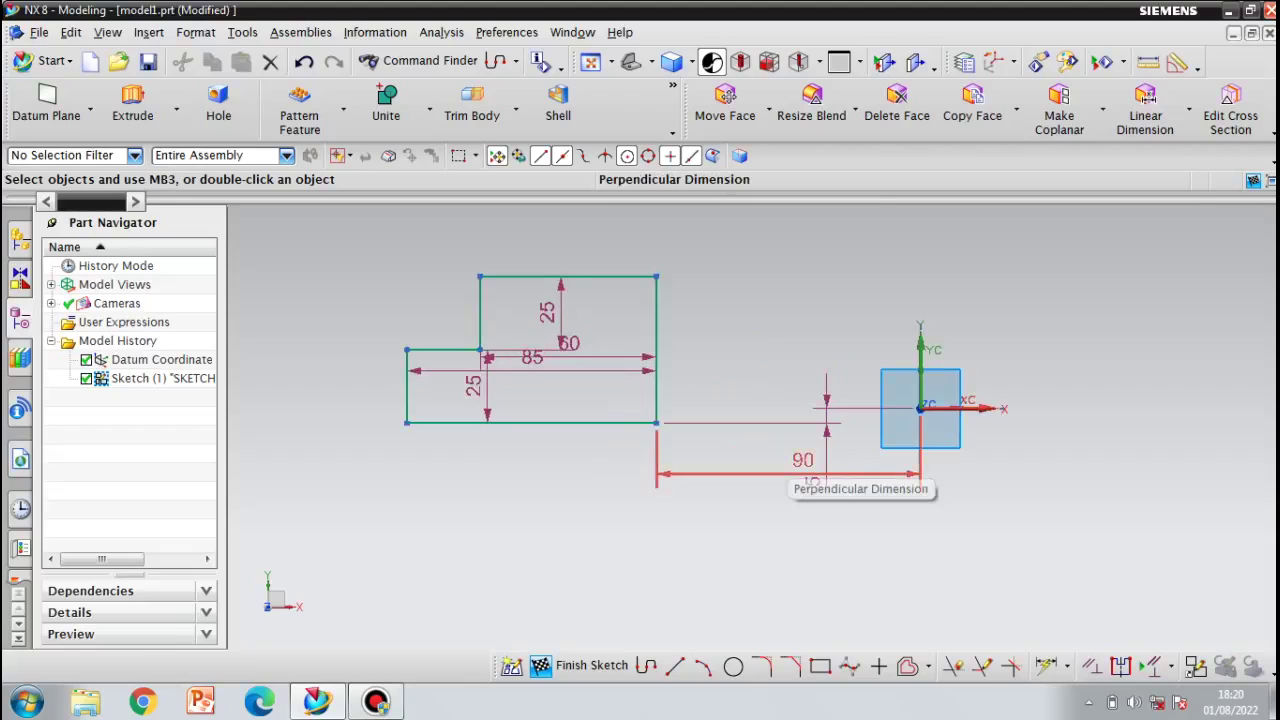
double_click(802, 462)
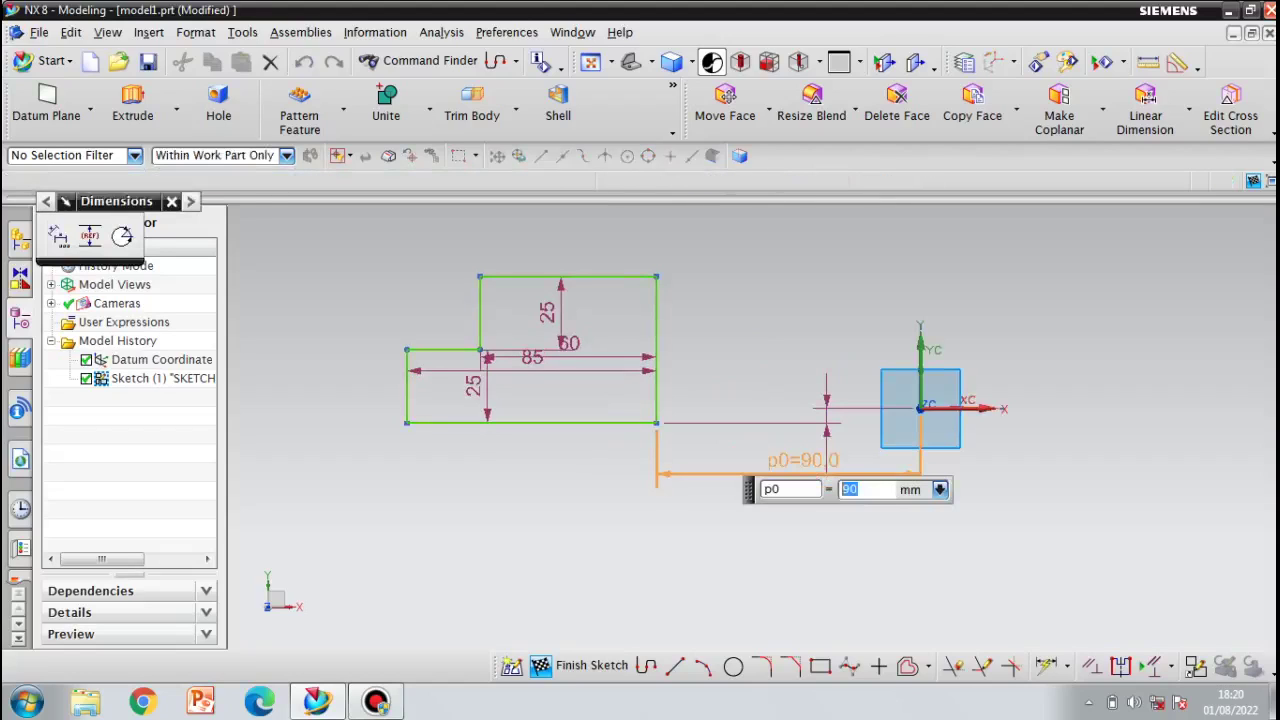
type("120")
key("Return")
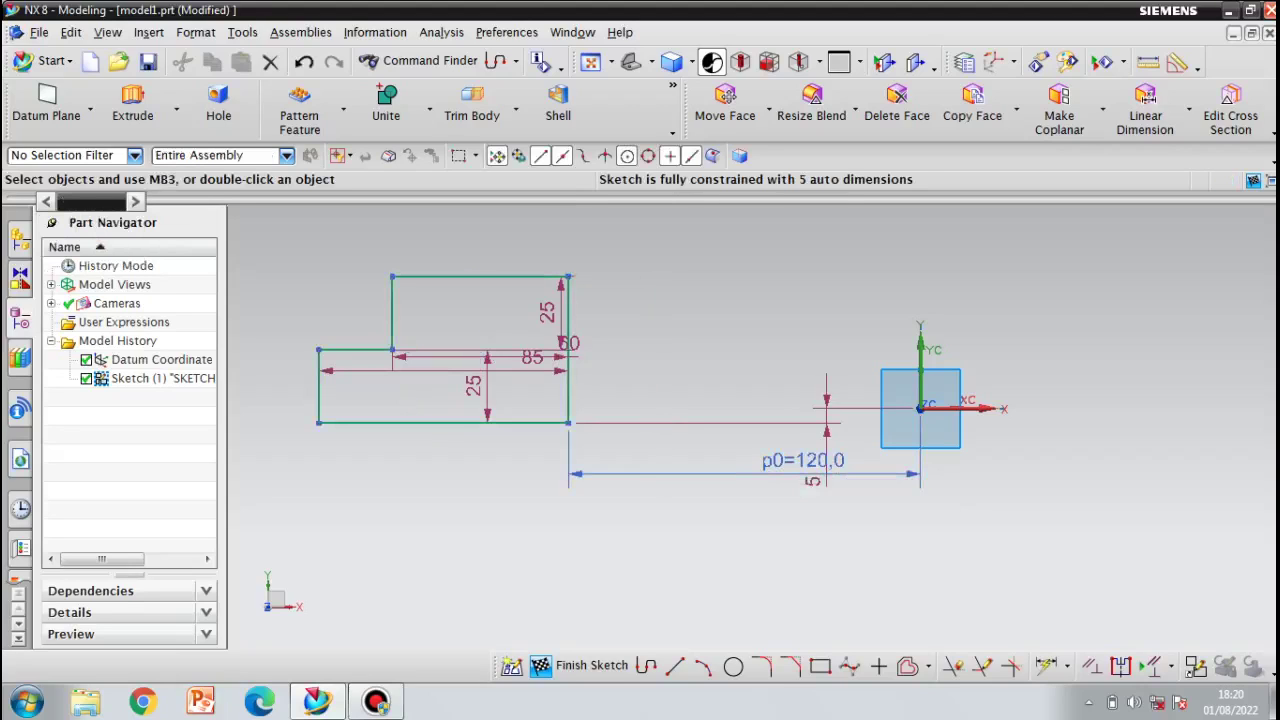
double_click(813, 481)
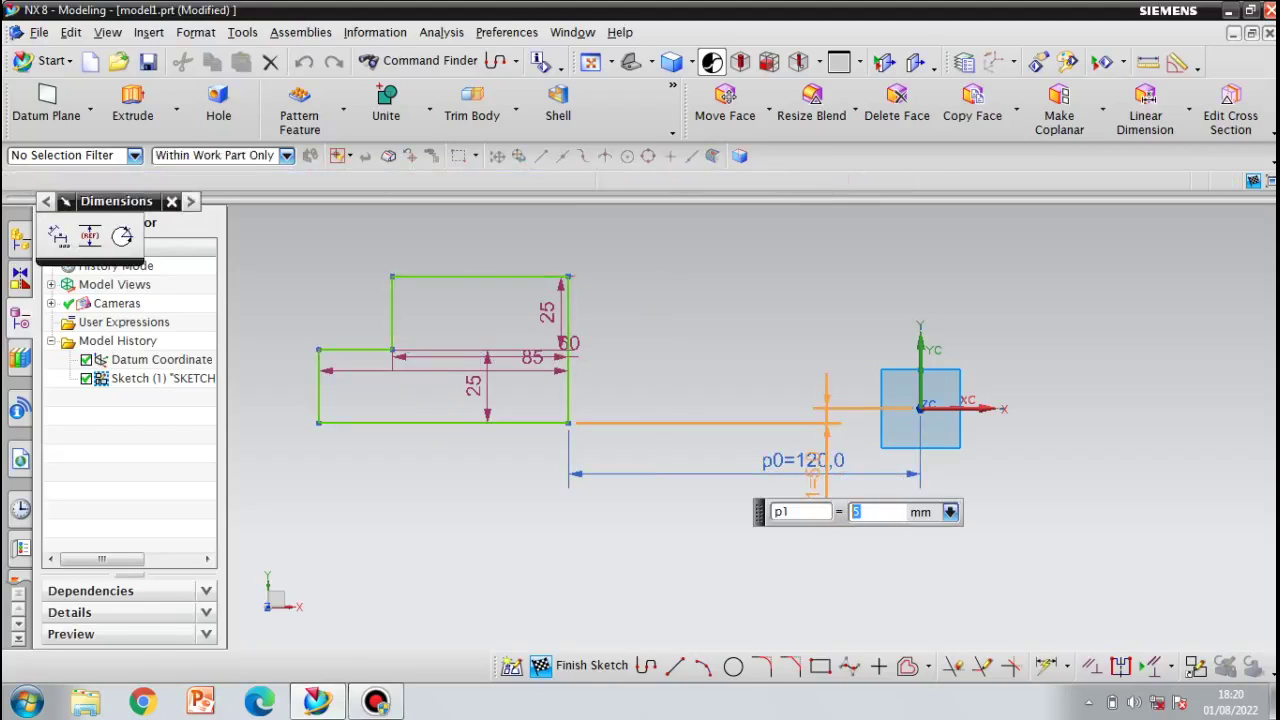
key("Return")
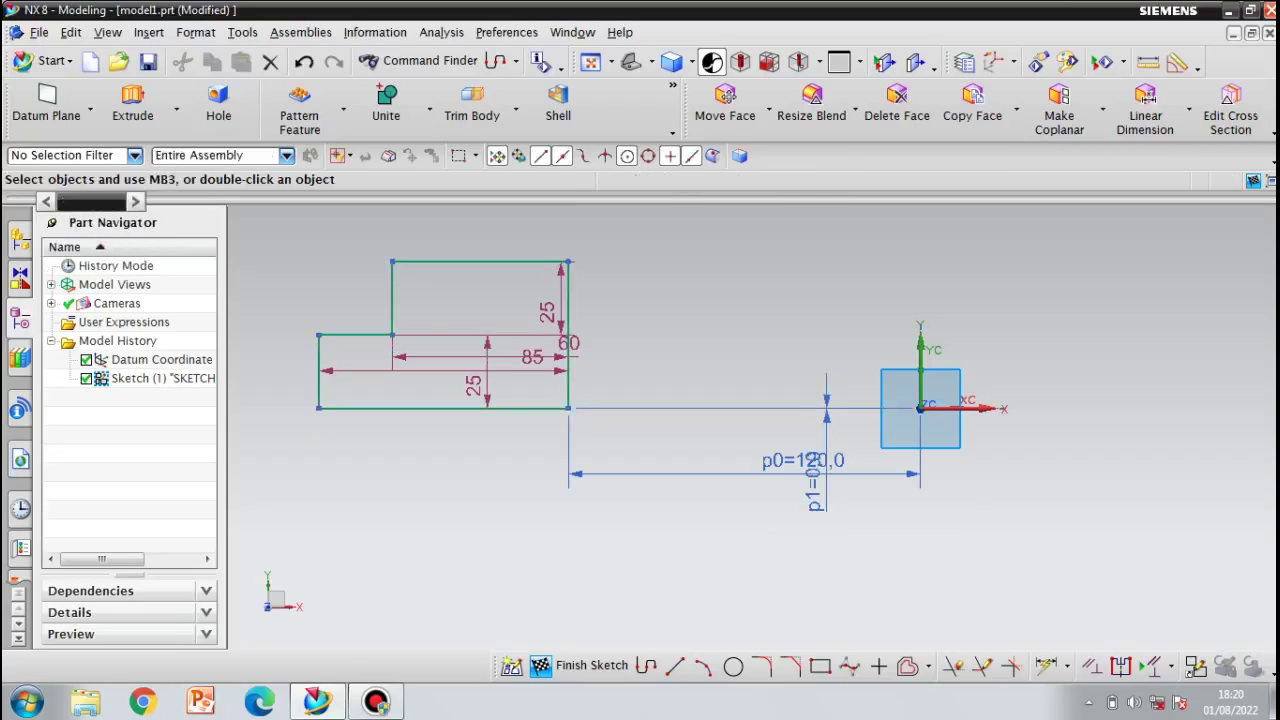
- Set the height of the profile's upper step to 22 mm and of its lower part to 30 mm
double_click(546, 314)
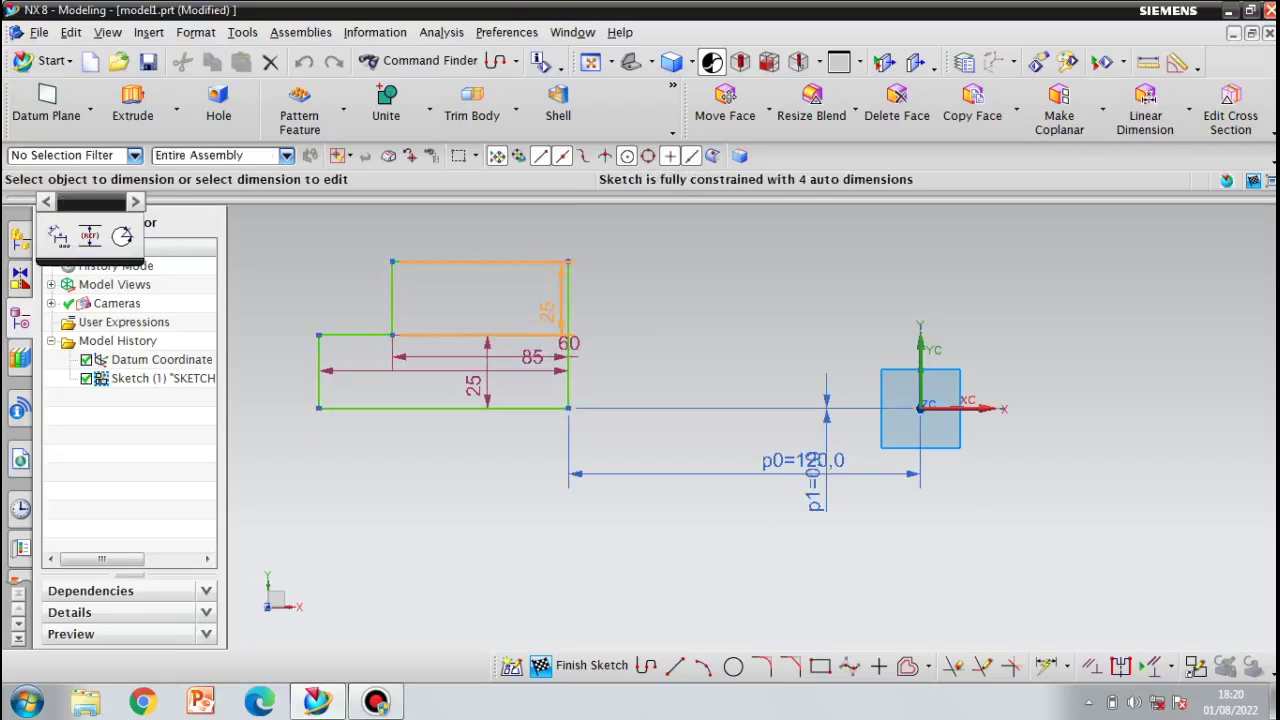
type("22")
key("Return")
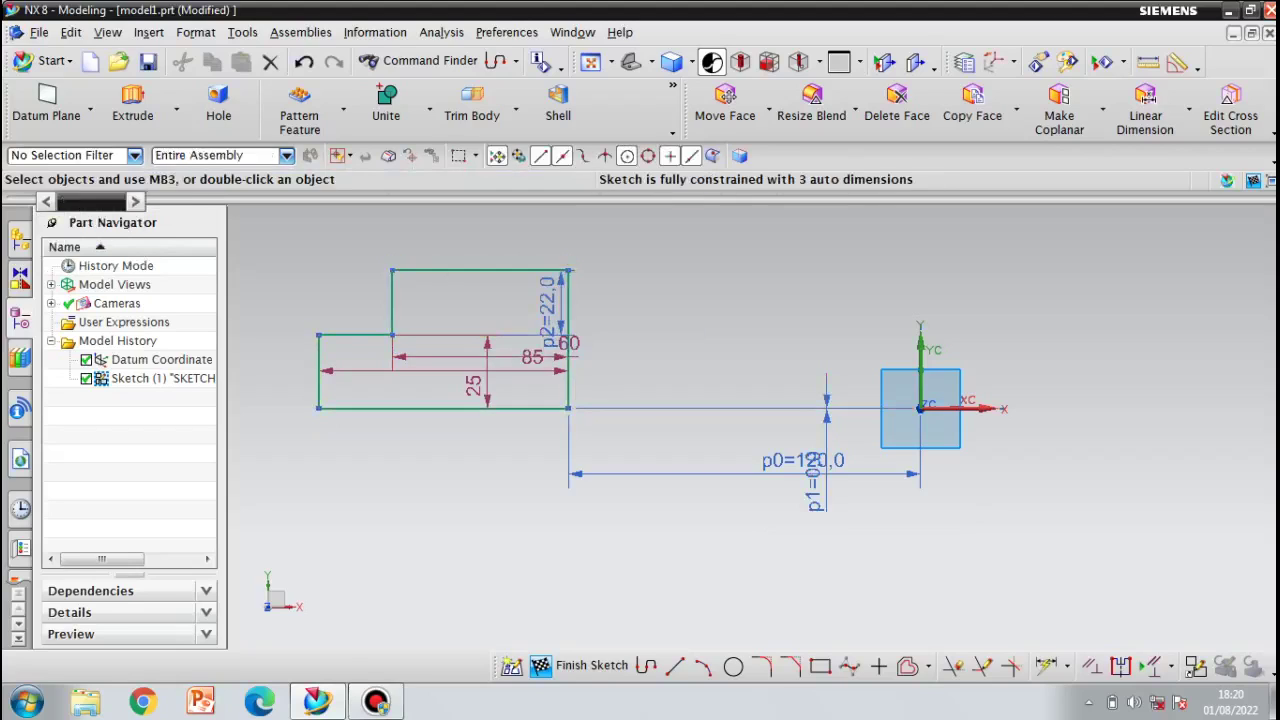
double_click(474, 386)
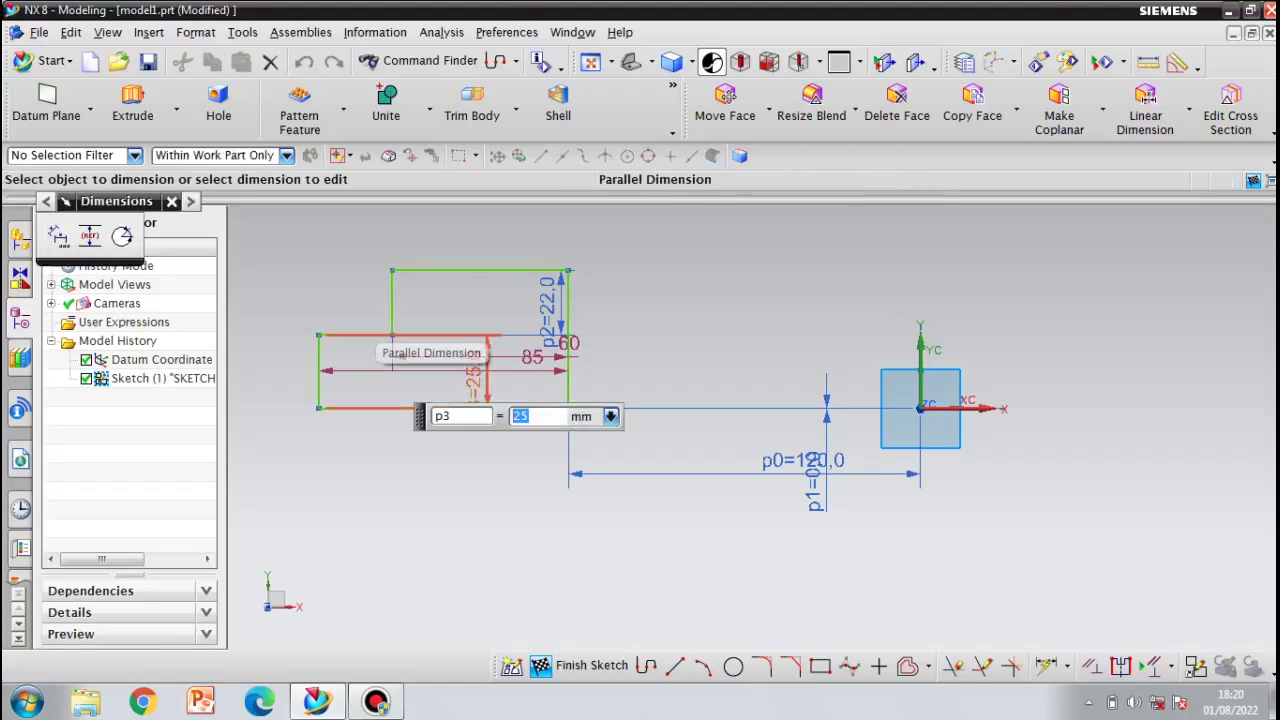
type("30")
key("Return")
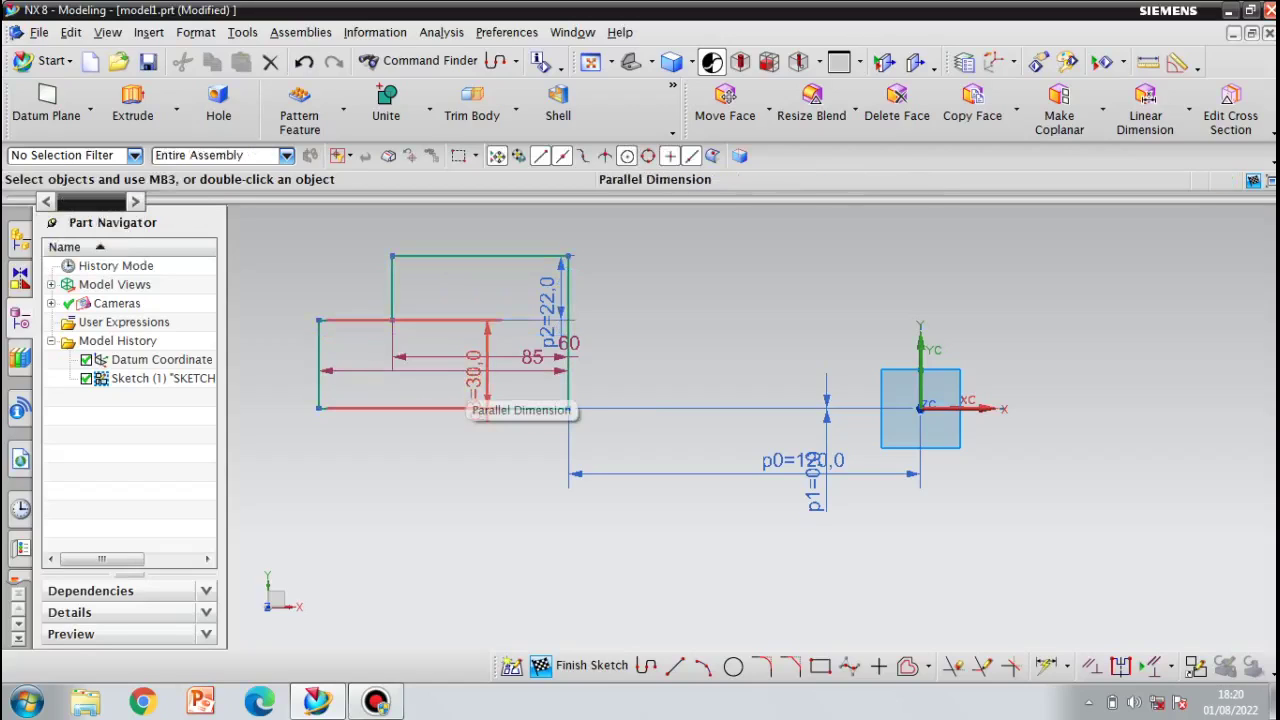
- Set the profile's overall width to 92.5 mm and the upper step's width to 45 mm, and finish the sketch
double_click(531, 359)
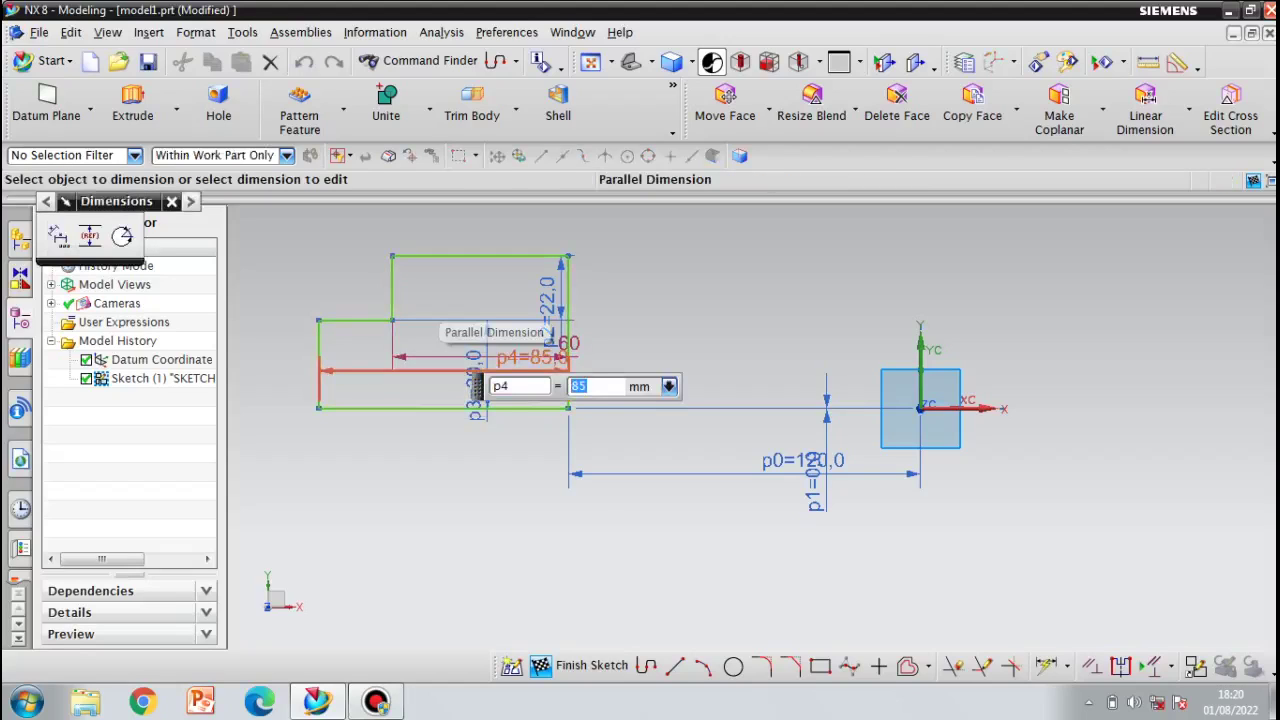
type("92.")
key("Return")
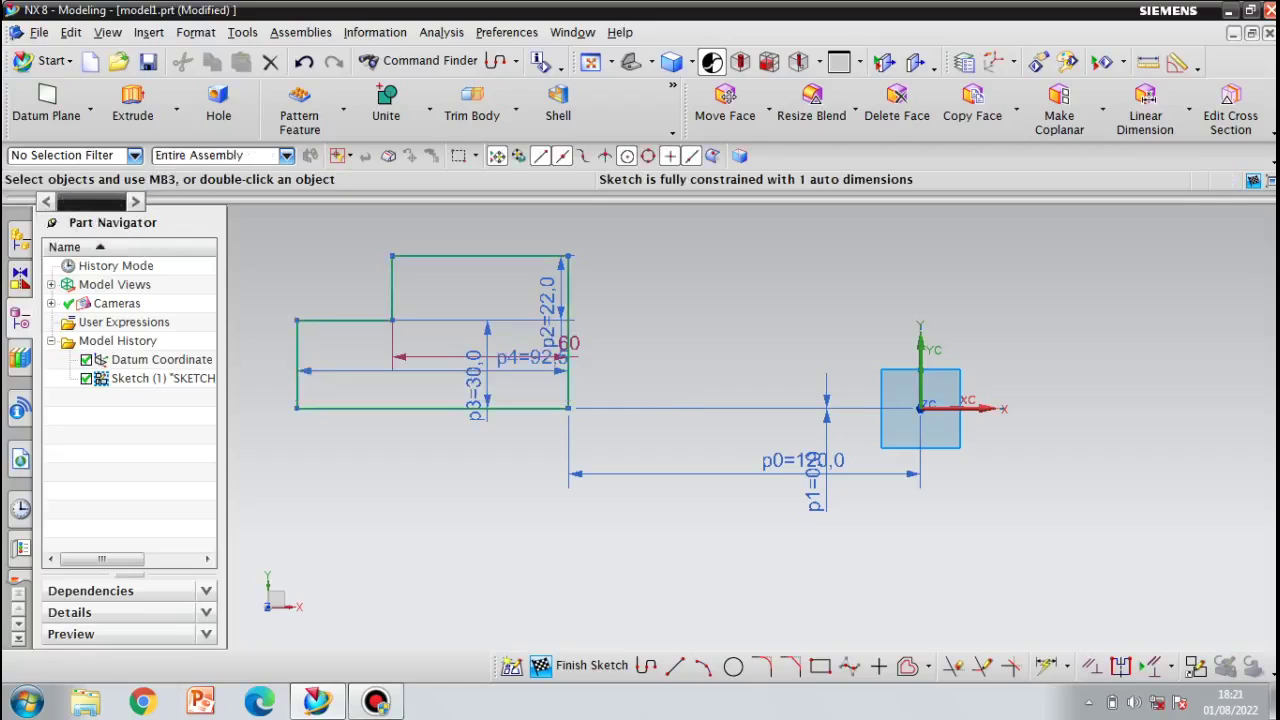
double_click(567, 346)
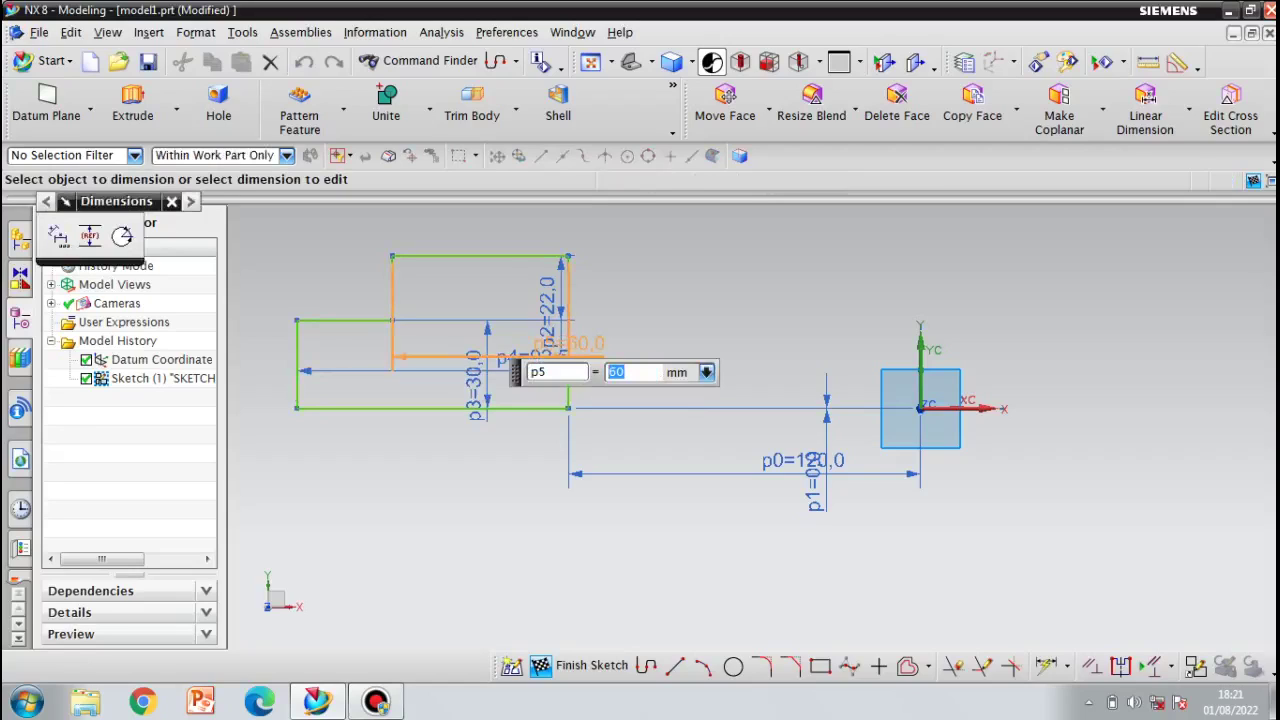
type("45")
key("Return")
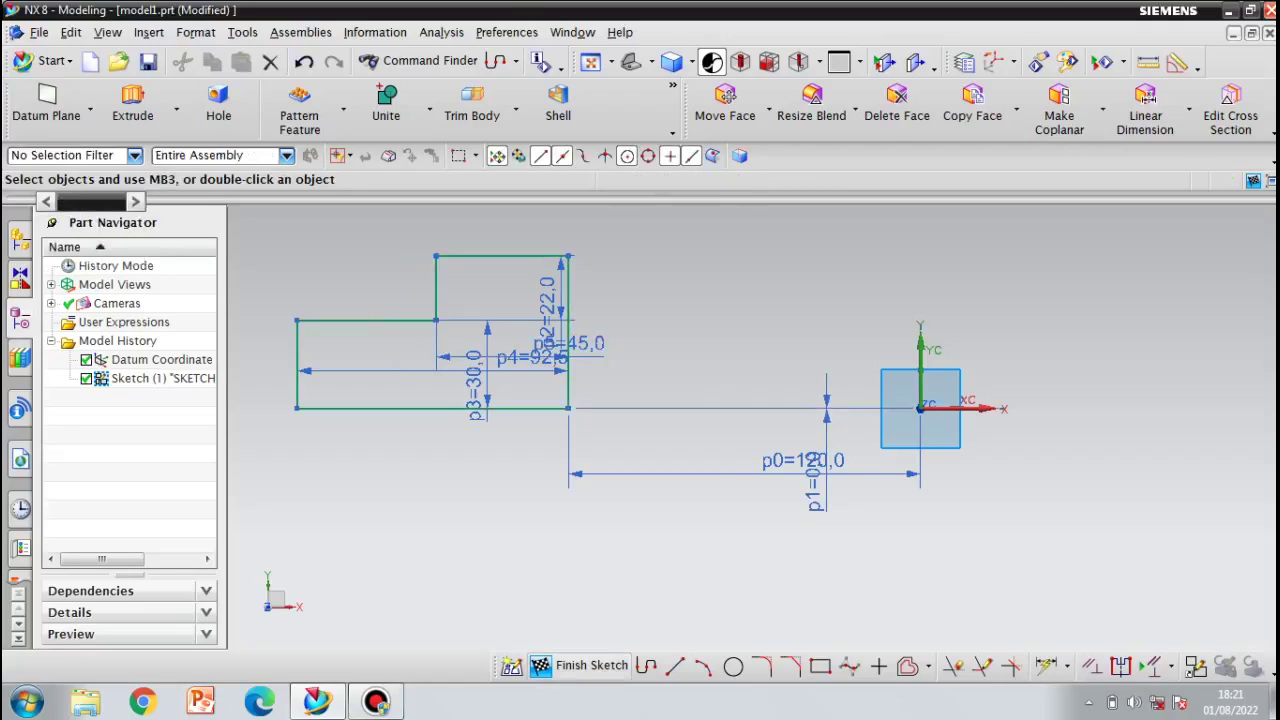
left_click(585, 665)
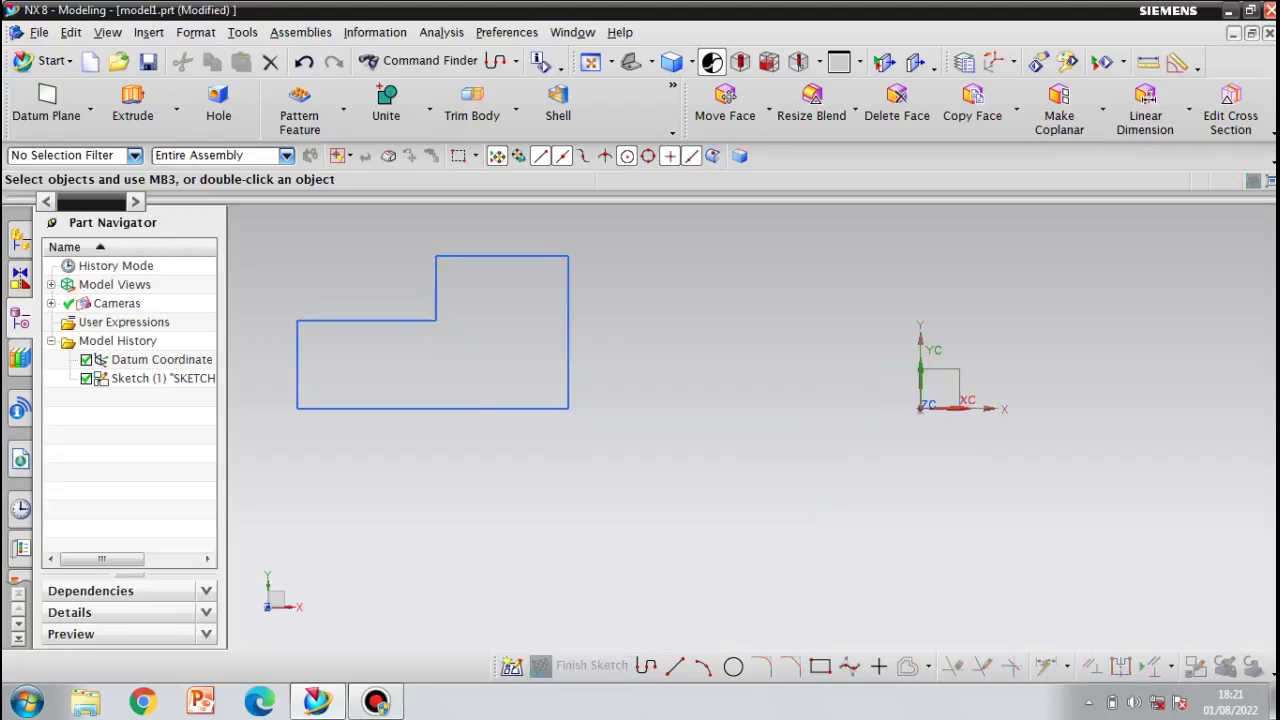
- Begin a 360° revolve of the closed stepped profile with the Y axis as its rotation vector
left_click(177, 110)
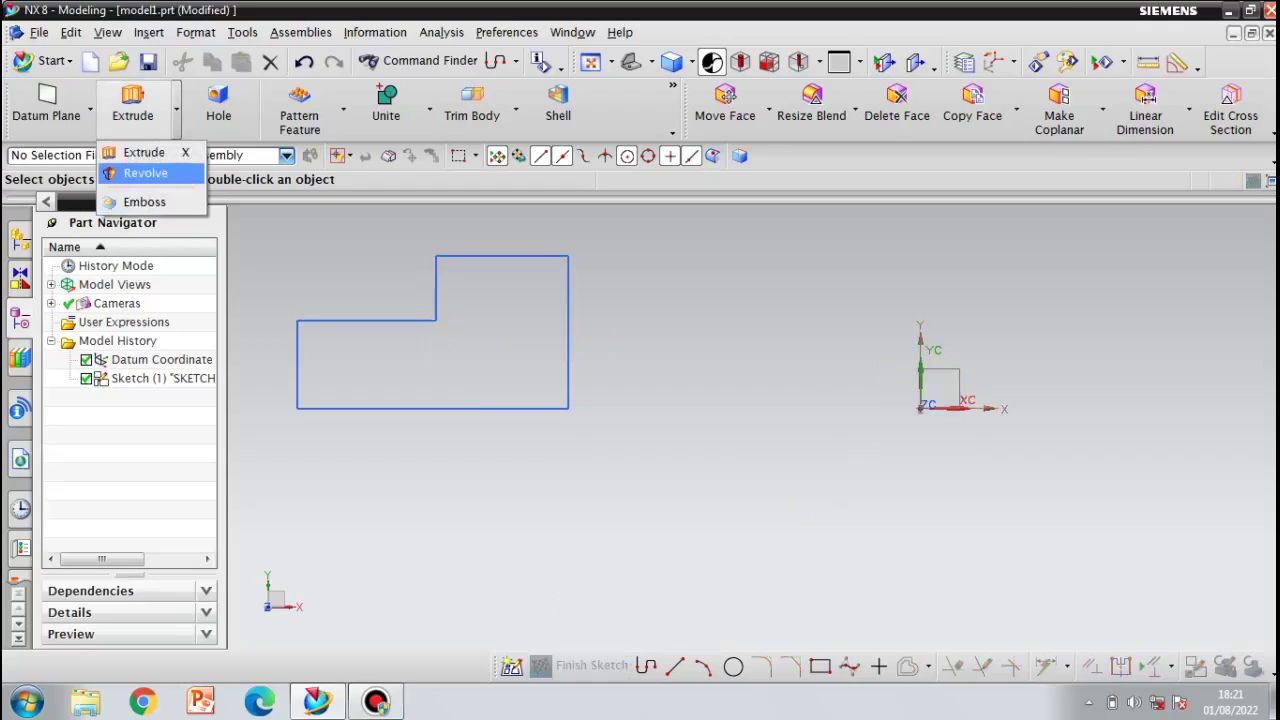
left_click(145, 173)
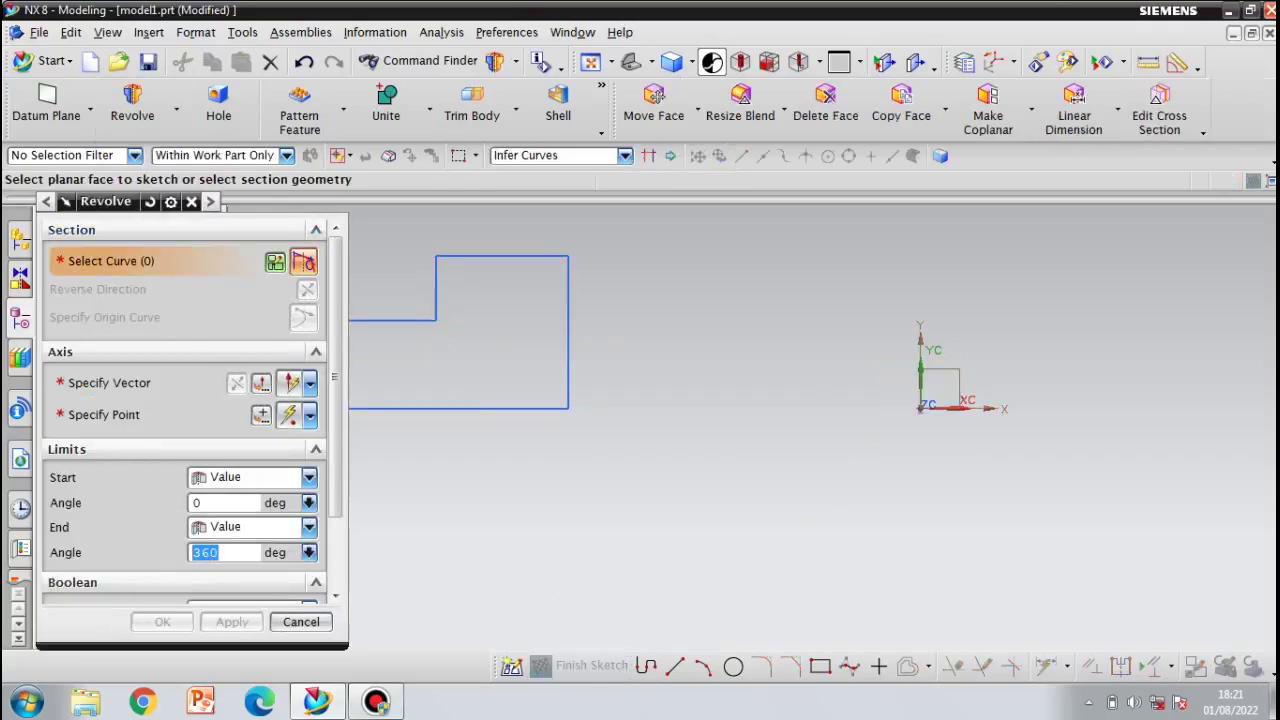
left_click(567, 320)
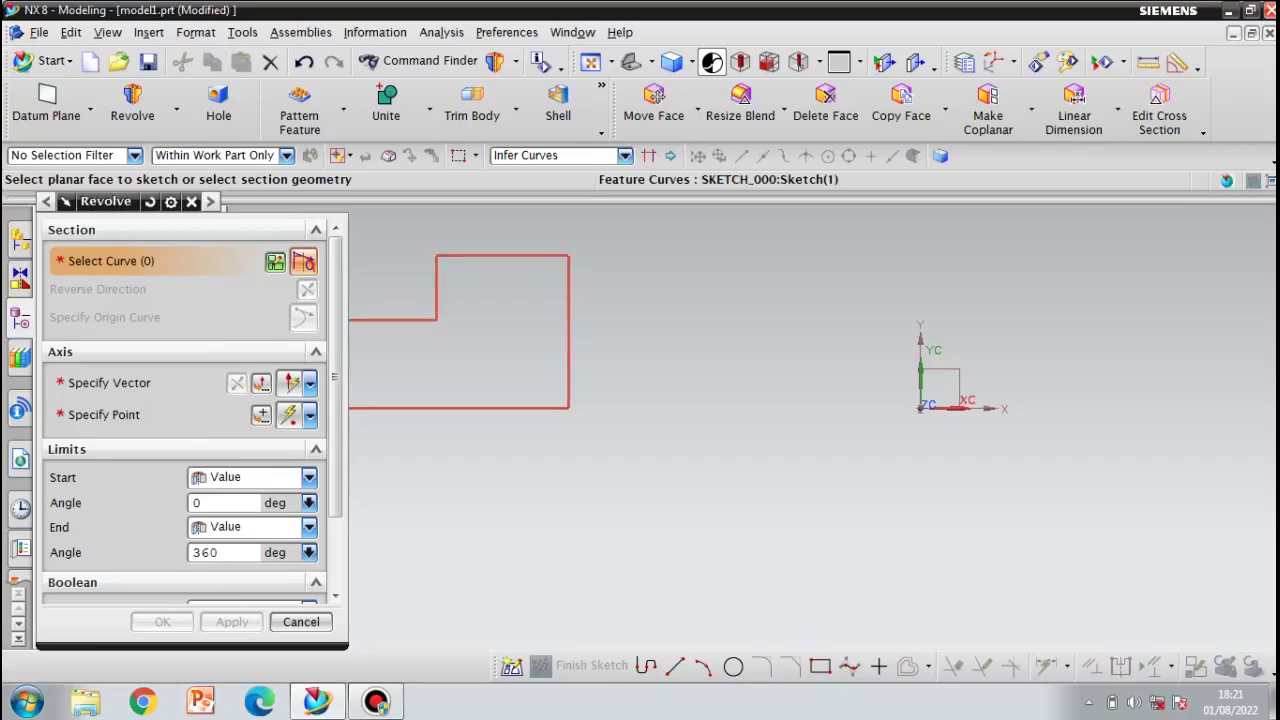
left_click(112, 383)
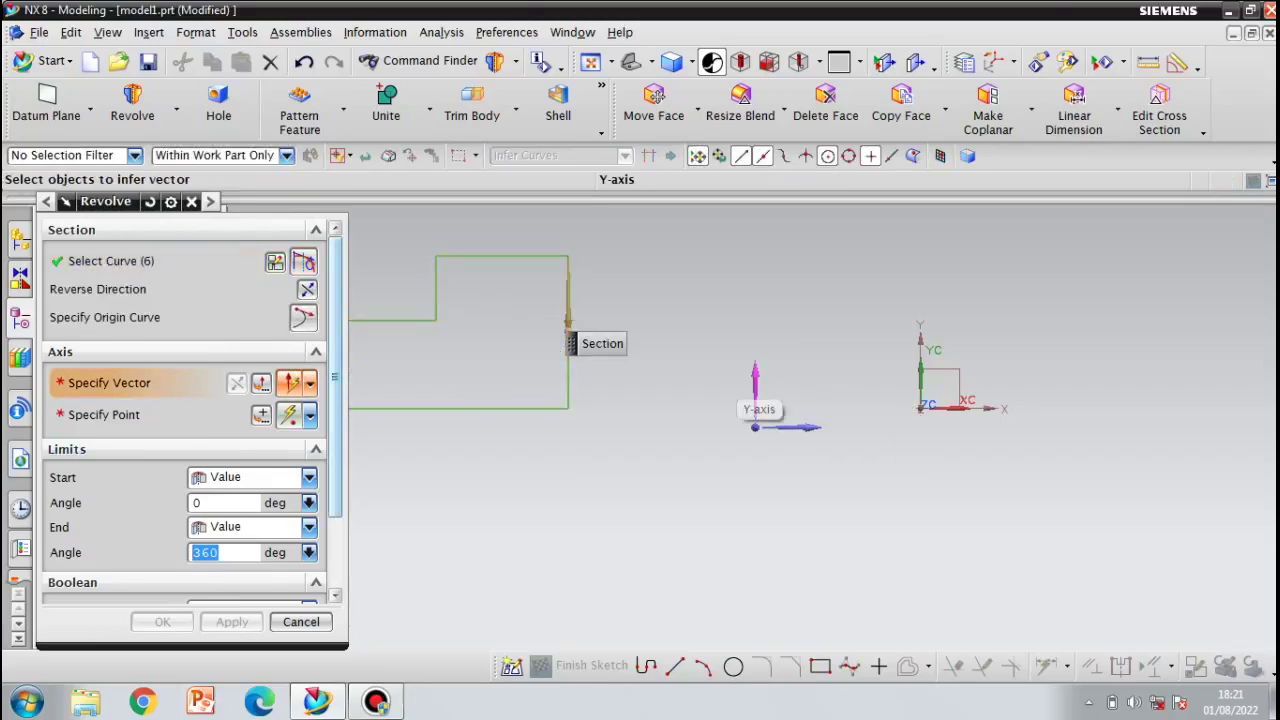
left_click(755, 392)
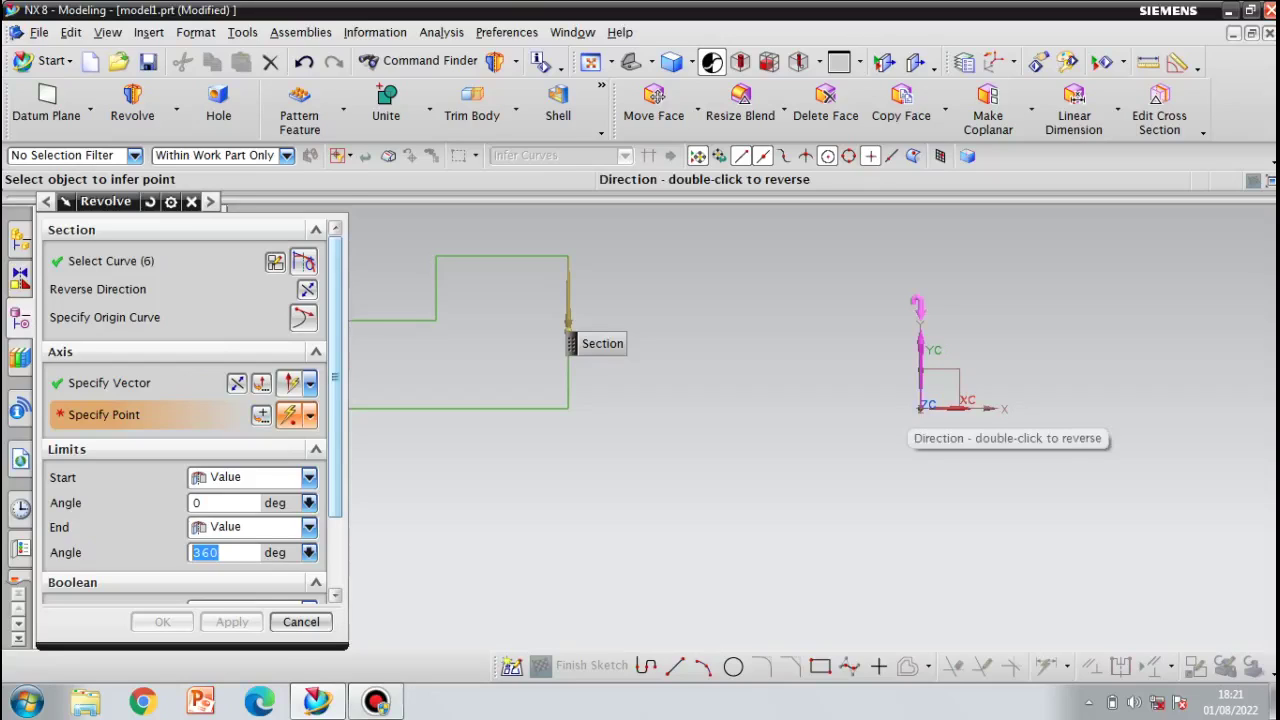
- Place the revolve axis point at the origin (0, 0, 0) and create the solid ring
left_click(920, 408)
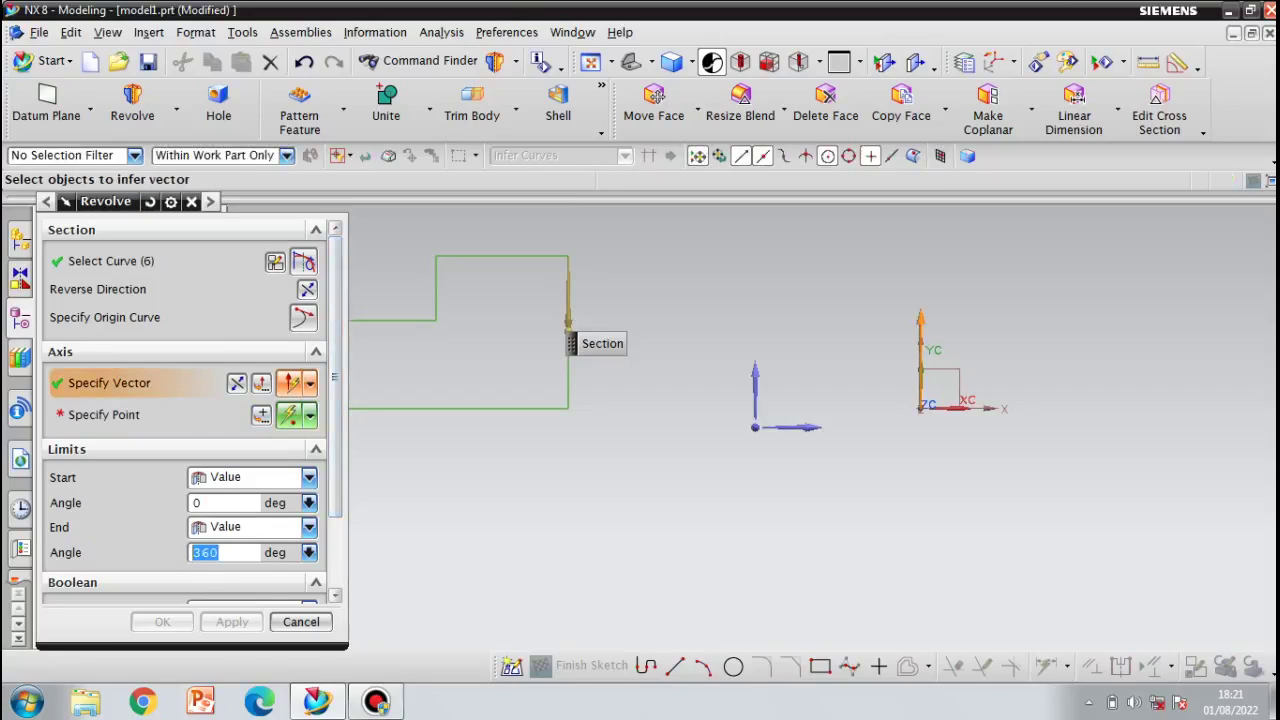
left_click_drag(335, 350, 335, 420)
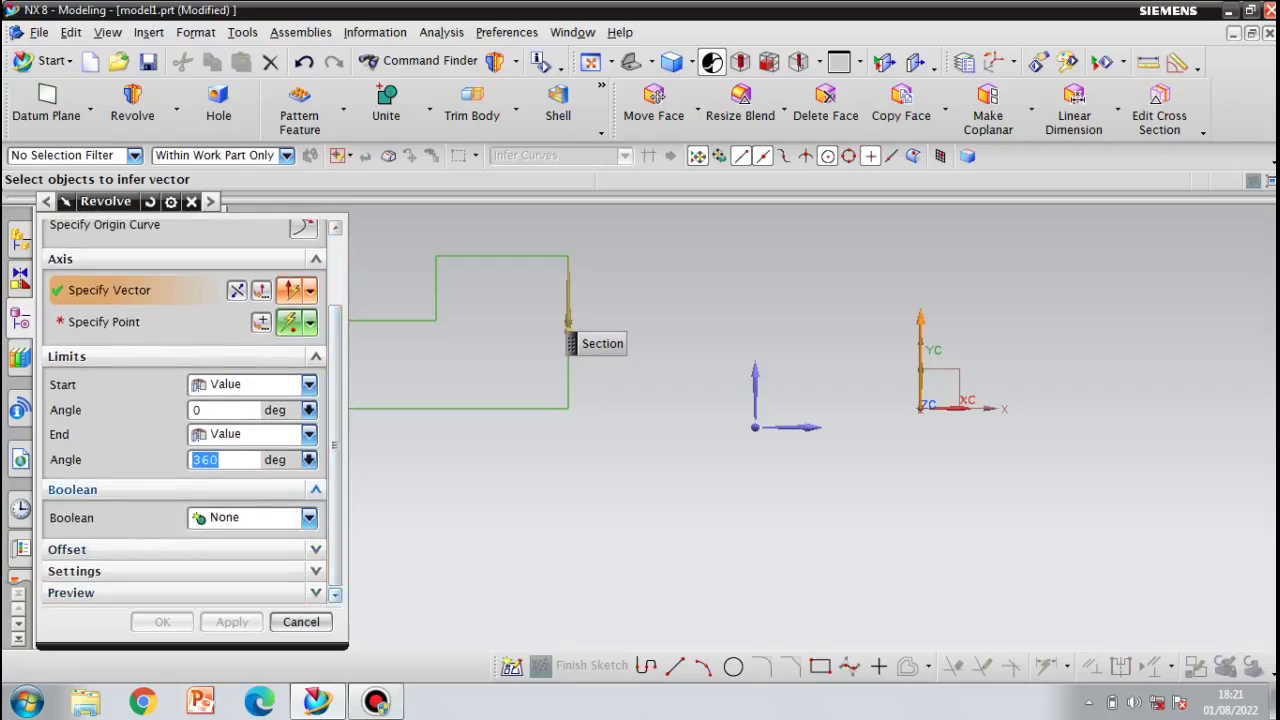
left_click(106, 322)
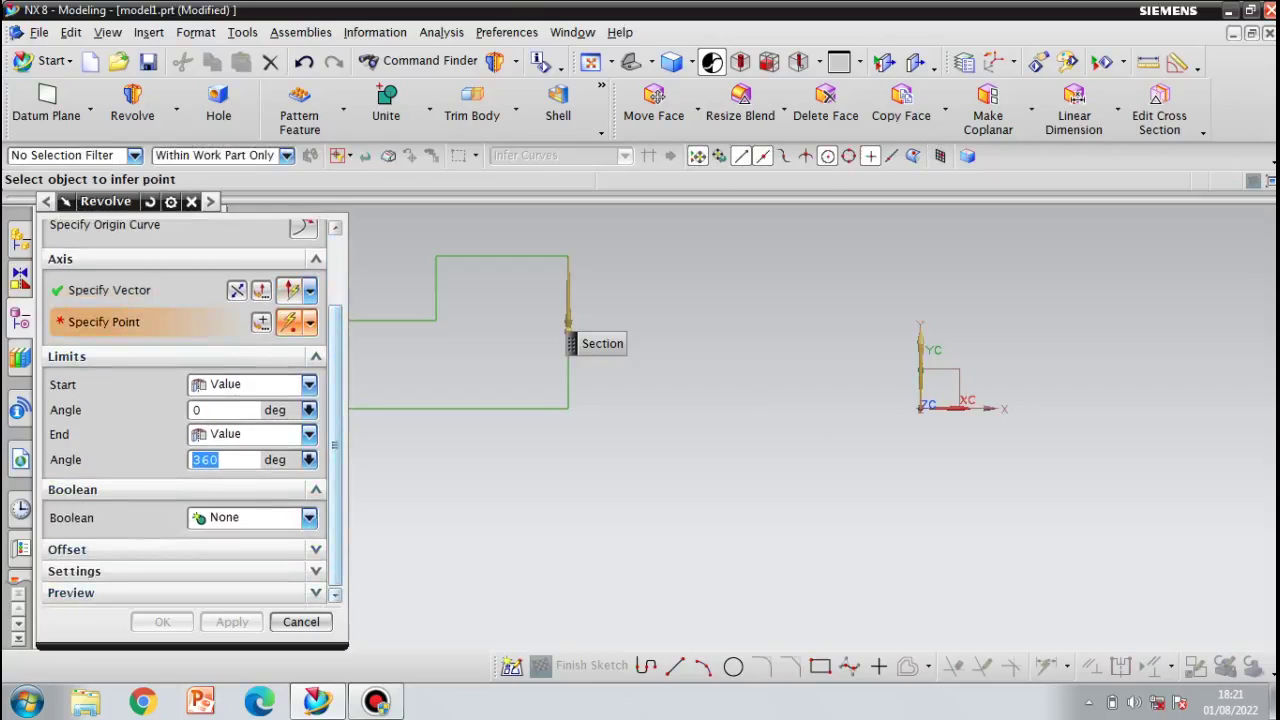
left_click(920, 404)
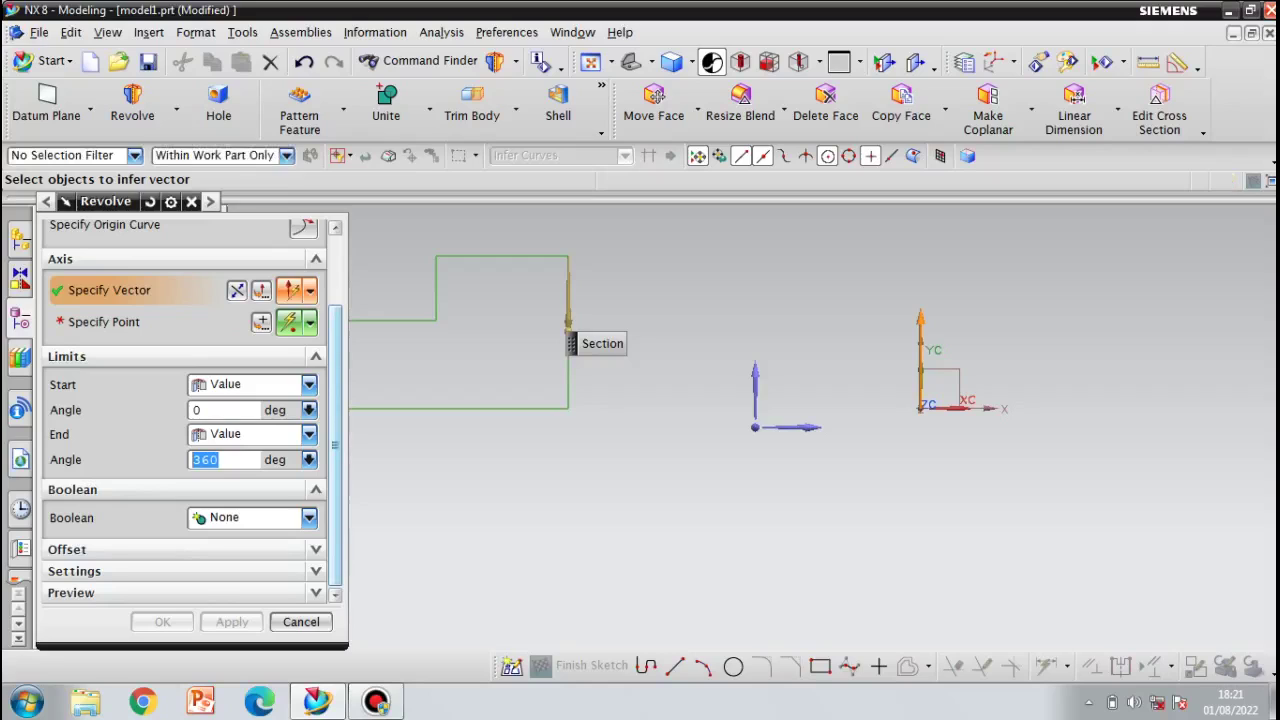
left_click(261, 322)
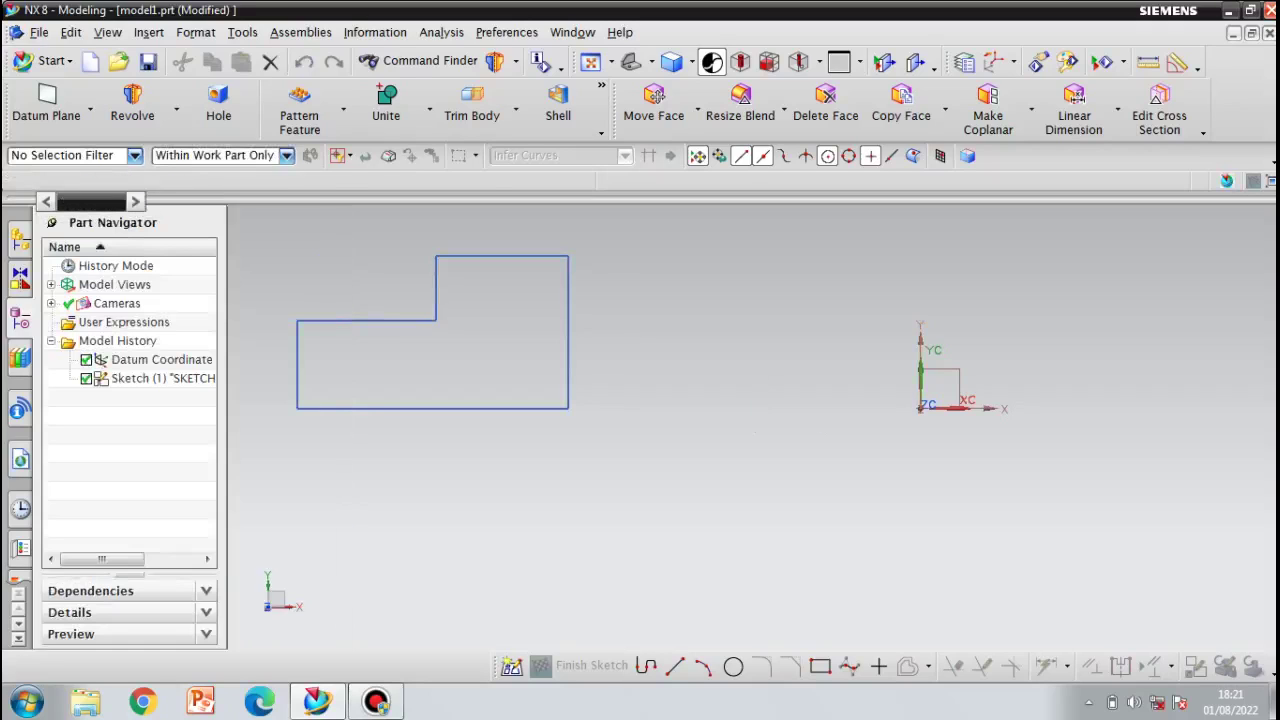
left_click(920, 408)
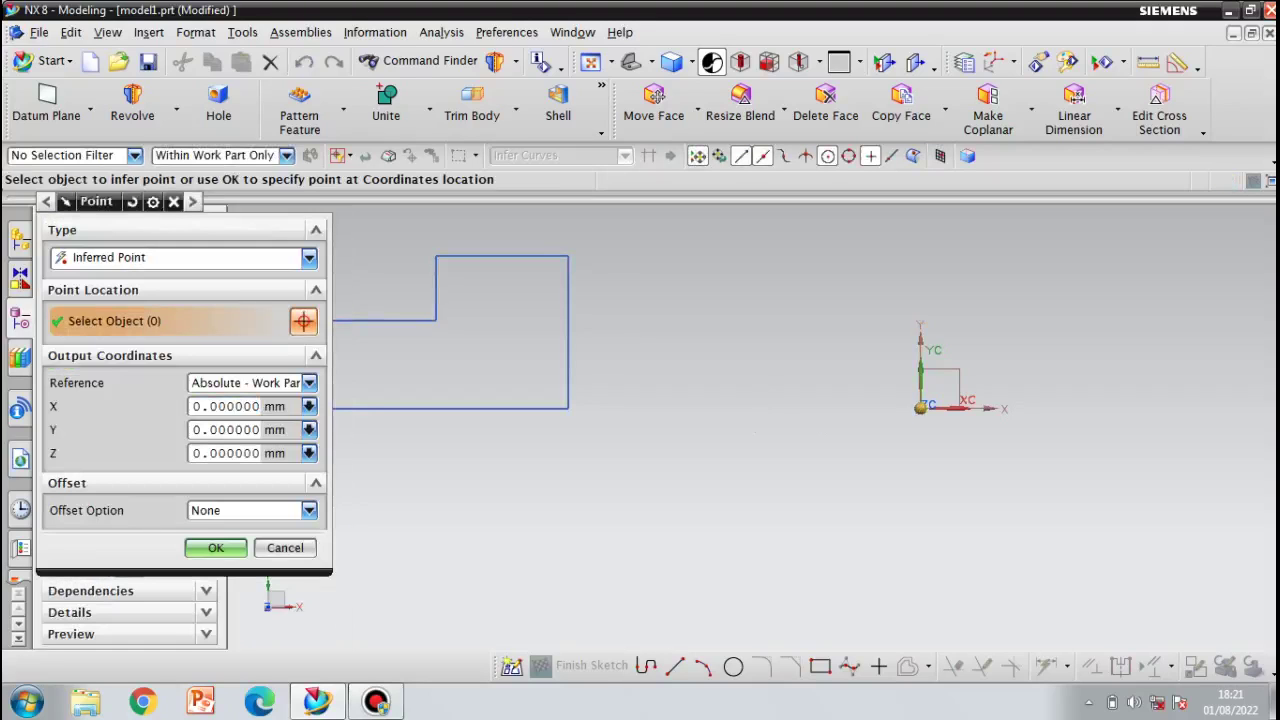
left_click(216, 548)
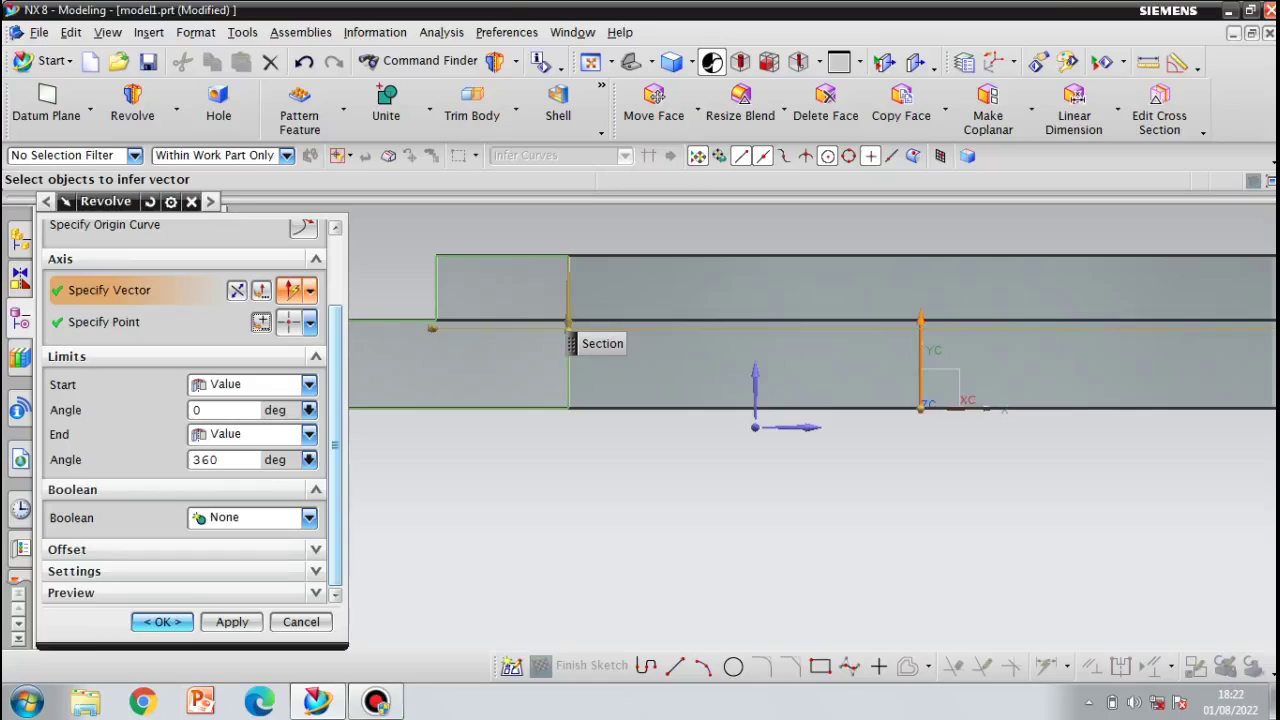
left_click(162, 622)
- Create a sketch on the flat underside face of the revolved ring
scroll(960, 456, "up", 1)
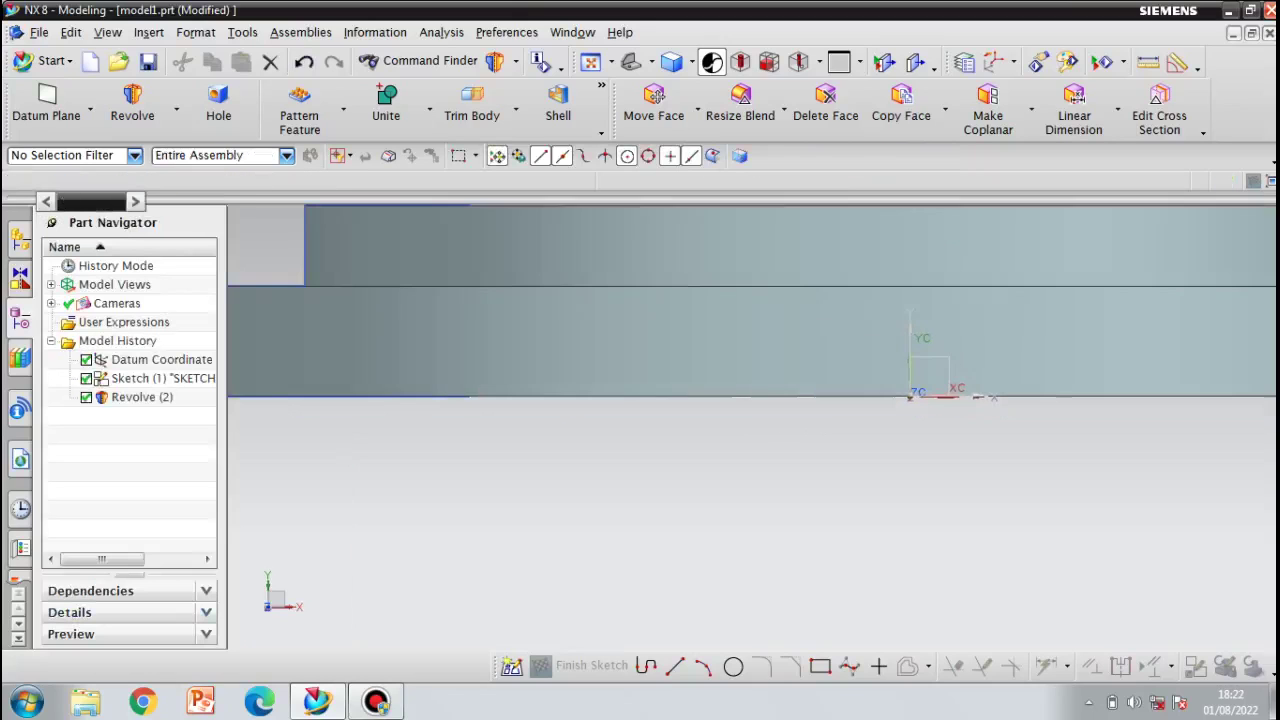
scroll(963, 459, "down", 2)
middle_click_drag(962, 458, 780, 278)
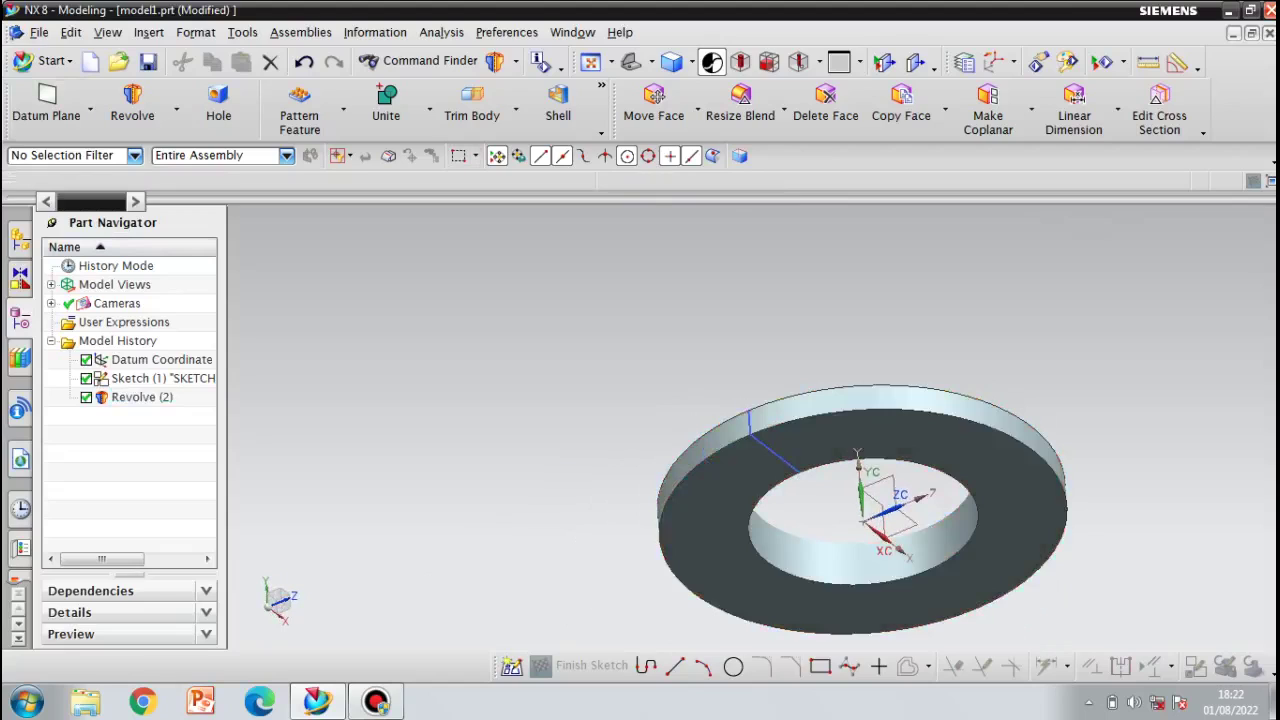
left_click(512, 666)
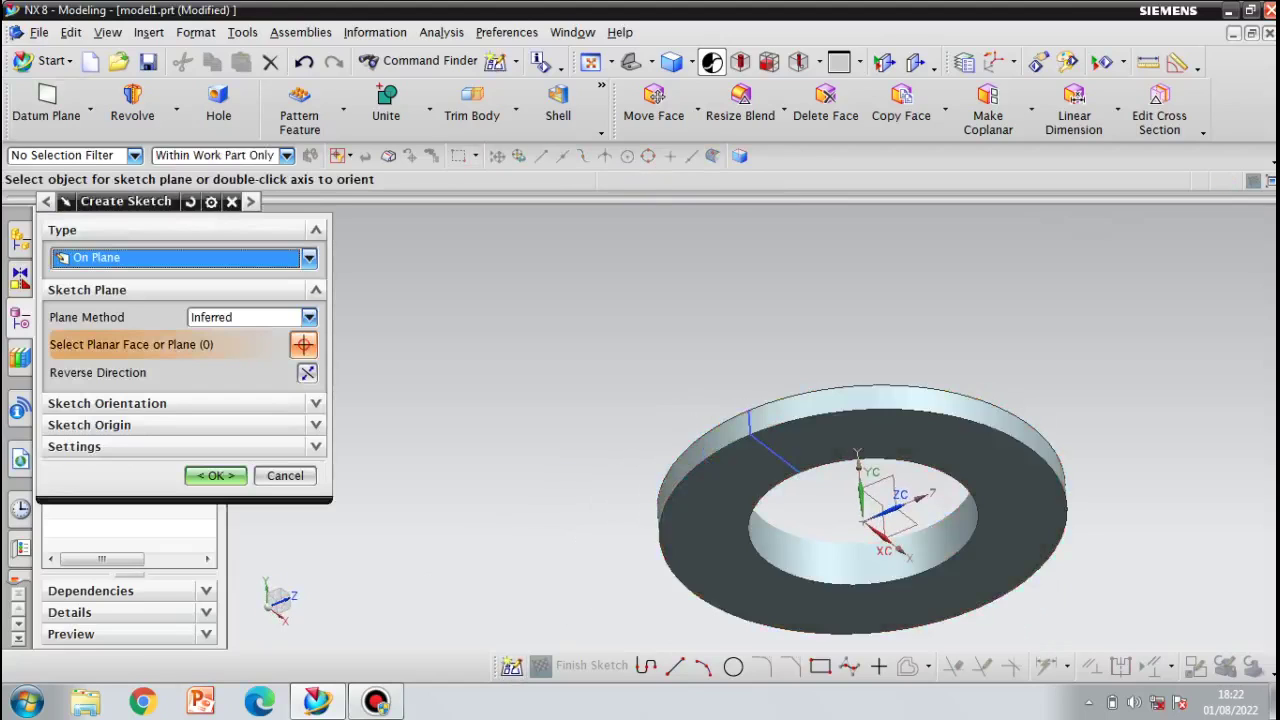
left_click(690, 566)
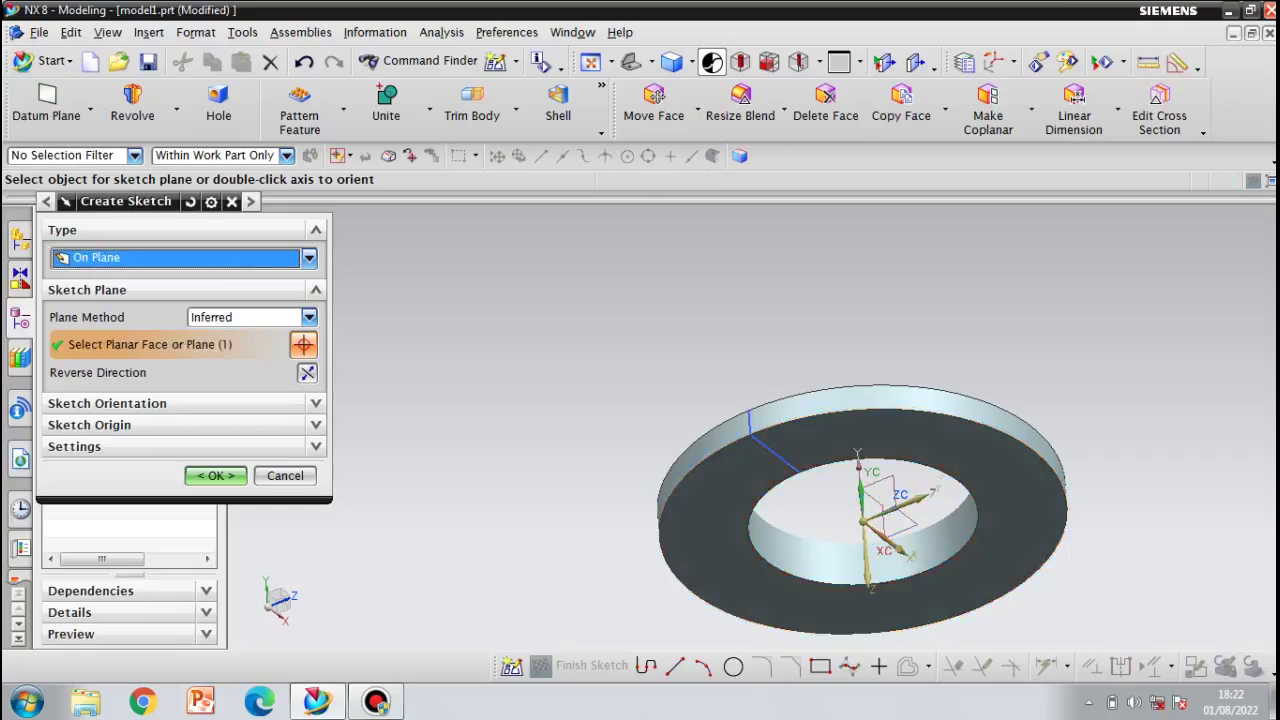
left_click(215, 476)
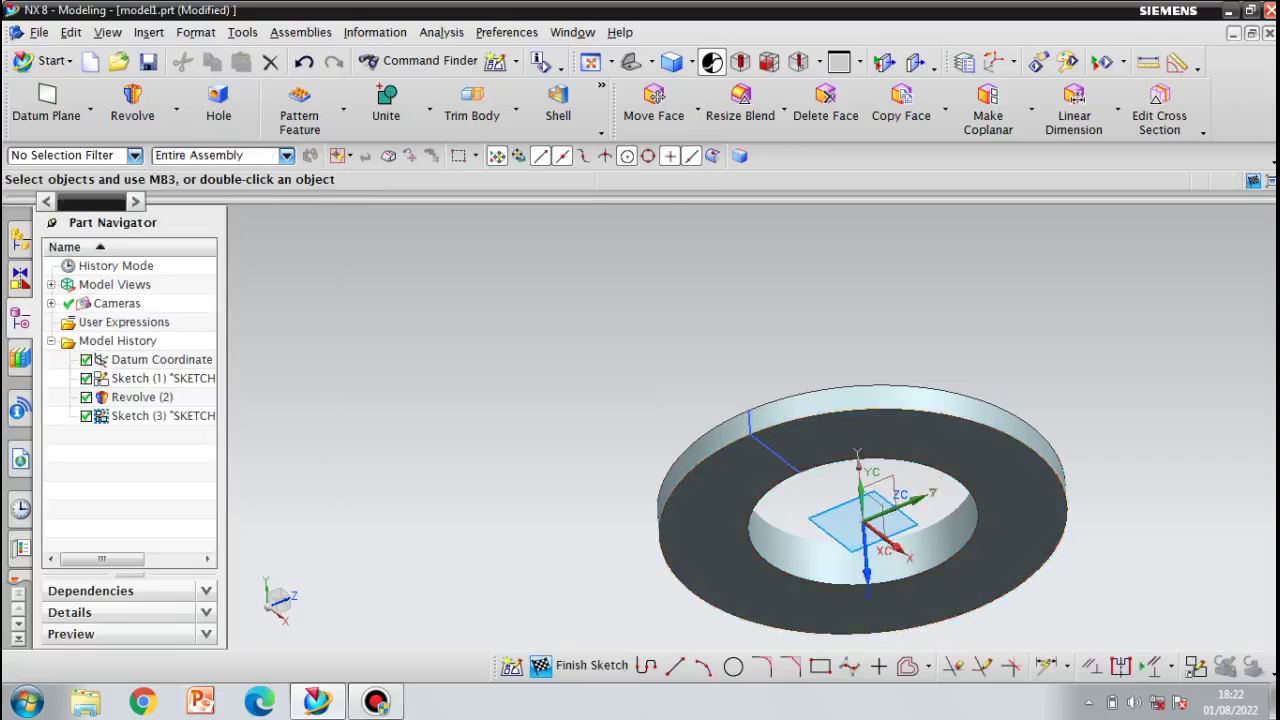
right_click_drag(512, 554, 482, 554)
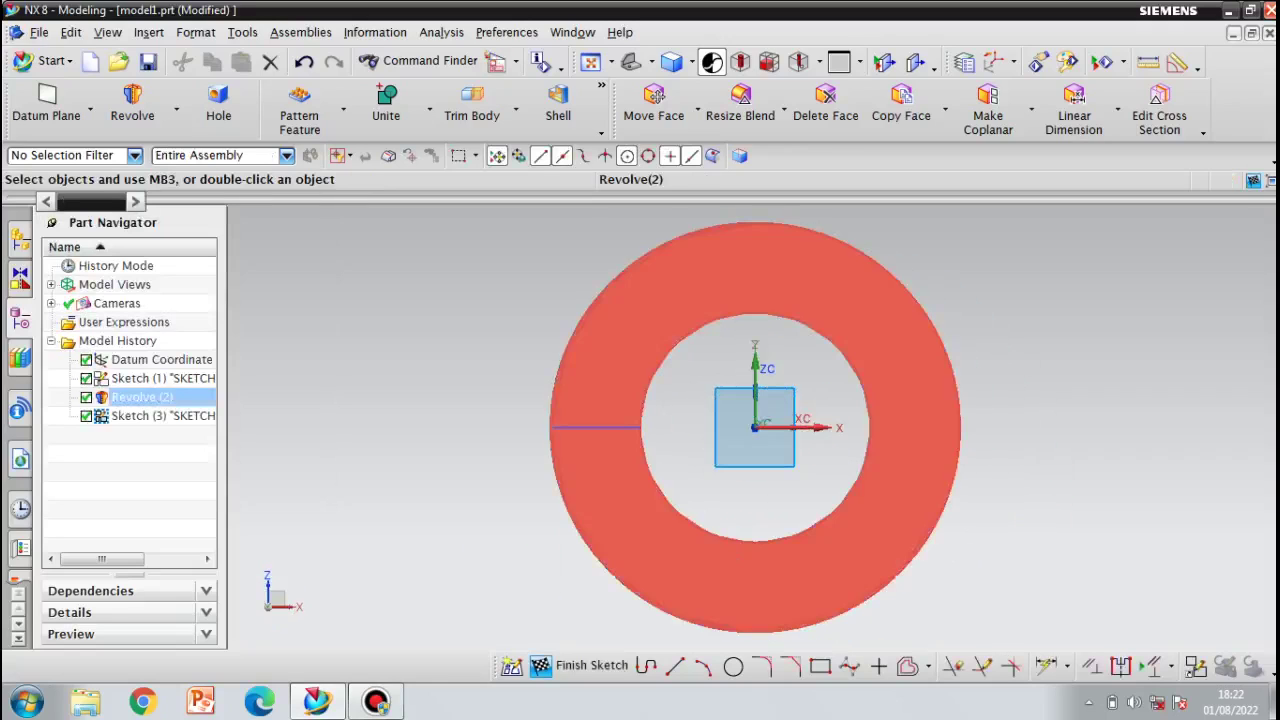
- Sketch a 12 mm diameter circle on the ring face, centred about 169 mm horizontally and 3 mm vertically from the origin
left_click(733, 666)
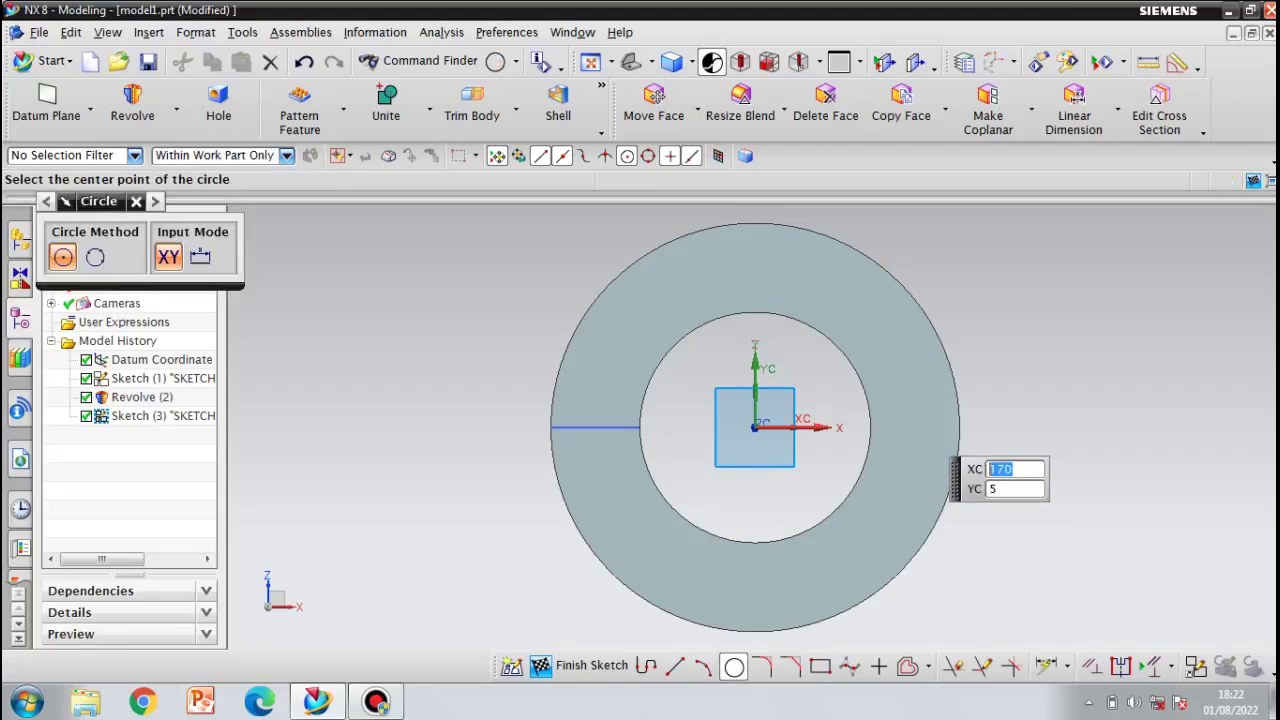
left_click(919, 424)
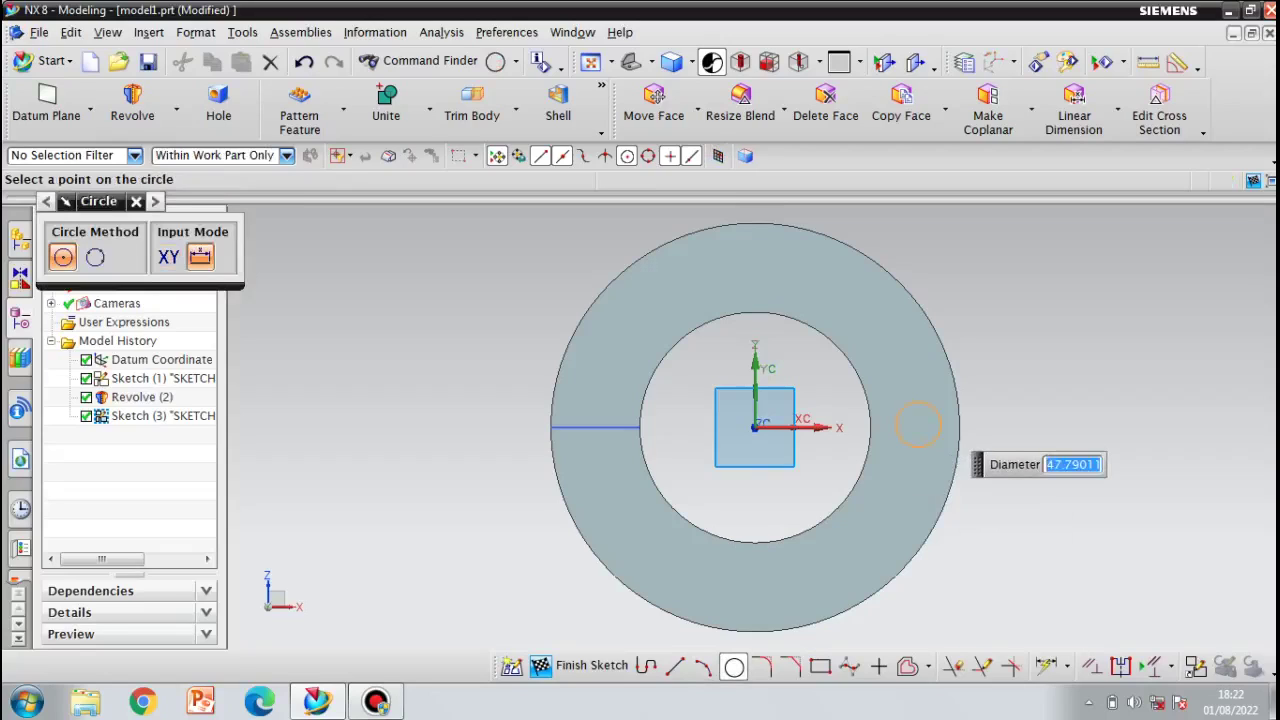
type("12")
key("Return")
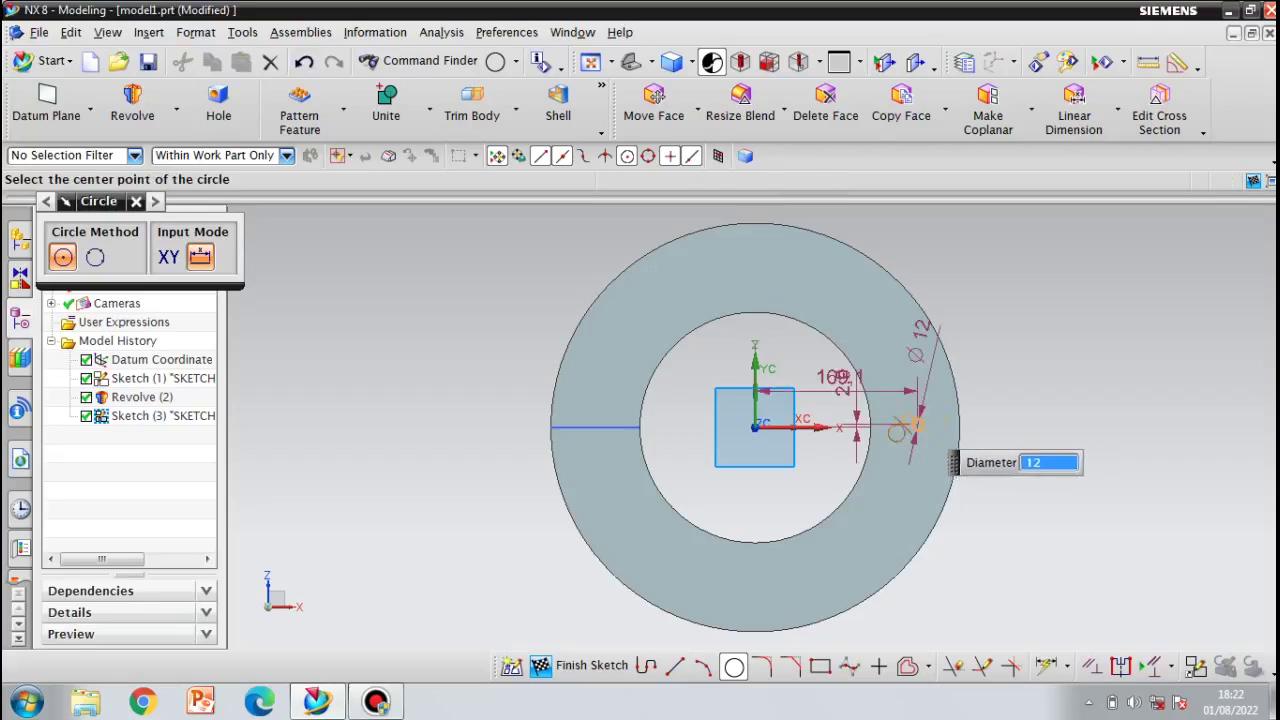
scroll(935, 427, "down", 2)
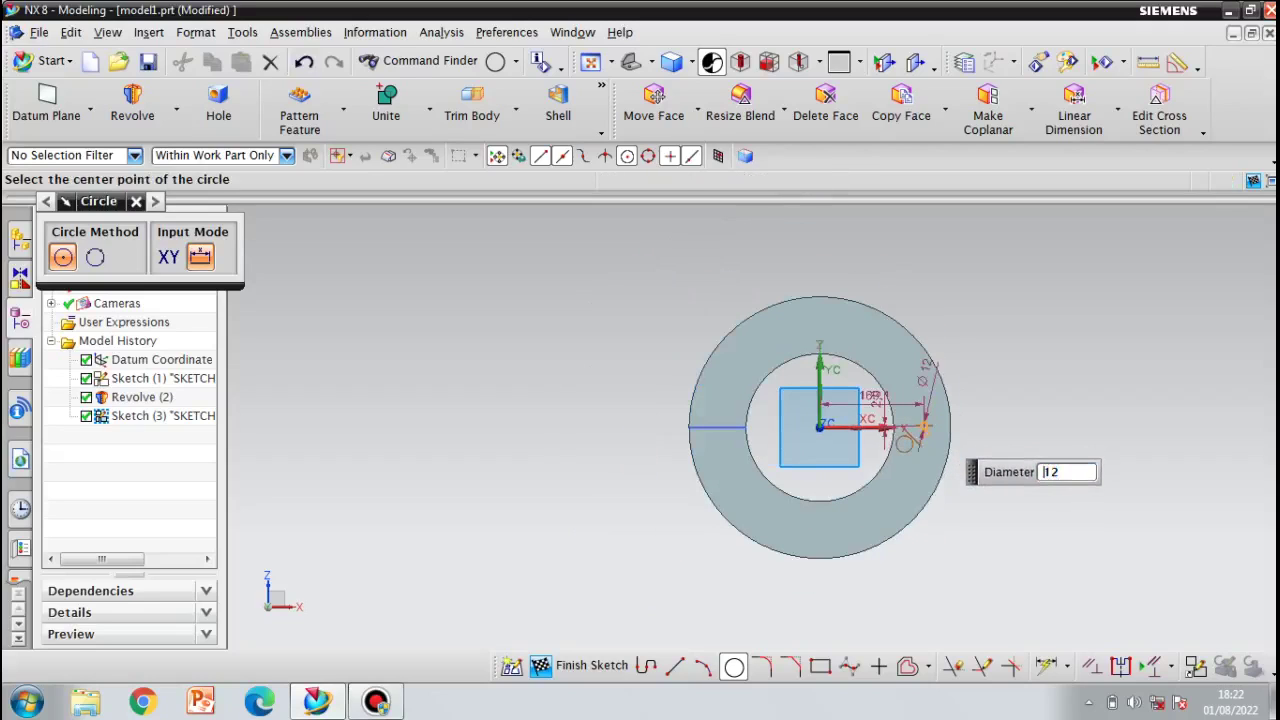
scroll(935, 427, "up", 6)
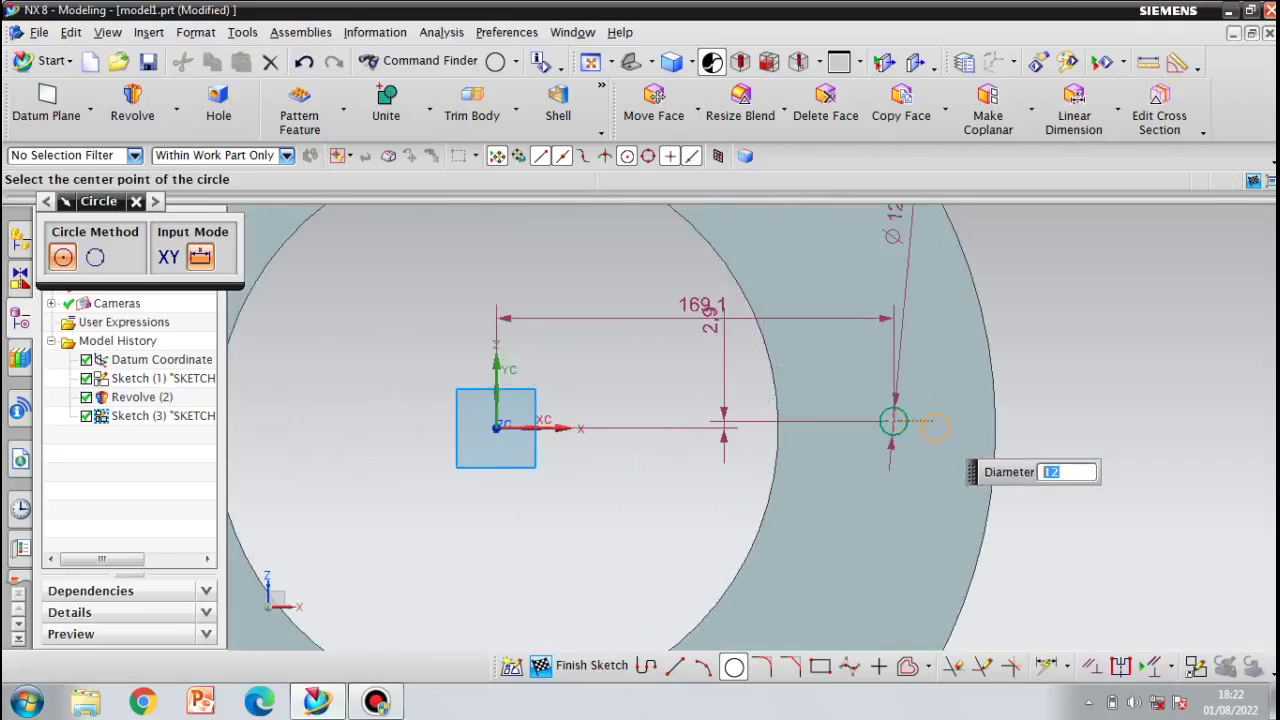
key("Escape")
scroll(935, 427, "down", 2)
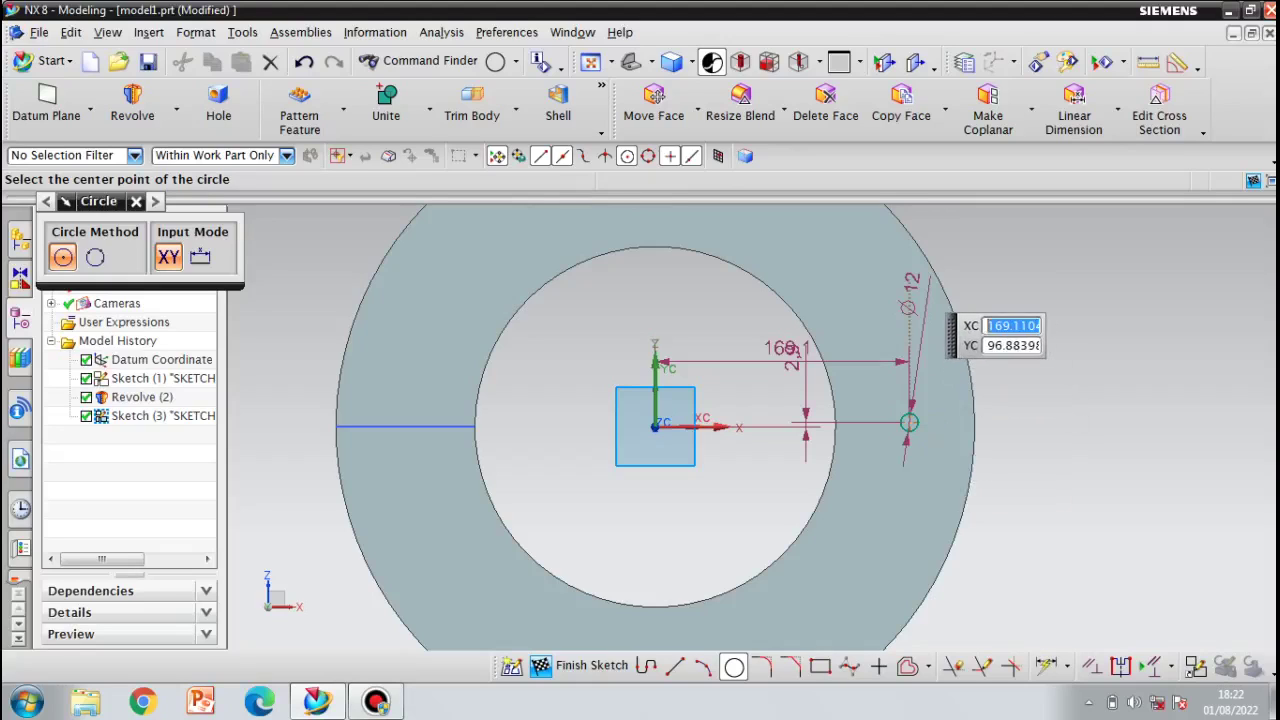
left_click(783, 344)
key("Escape")
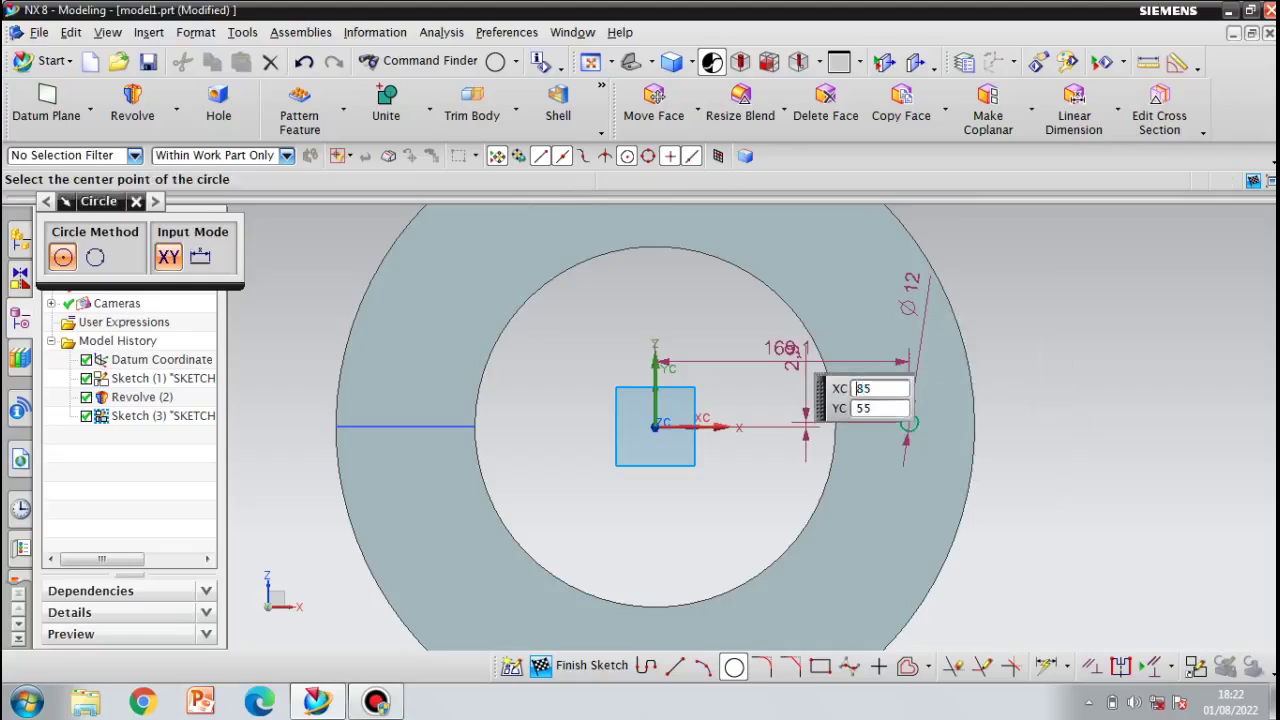
key("Escape")
- Set the circle centre's horizontal distance from the origin to 175 mm and its vertical offset to 0 mm
double_click(777, 349)
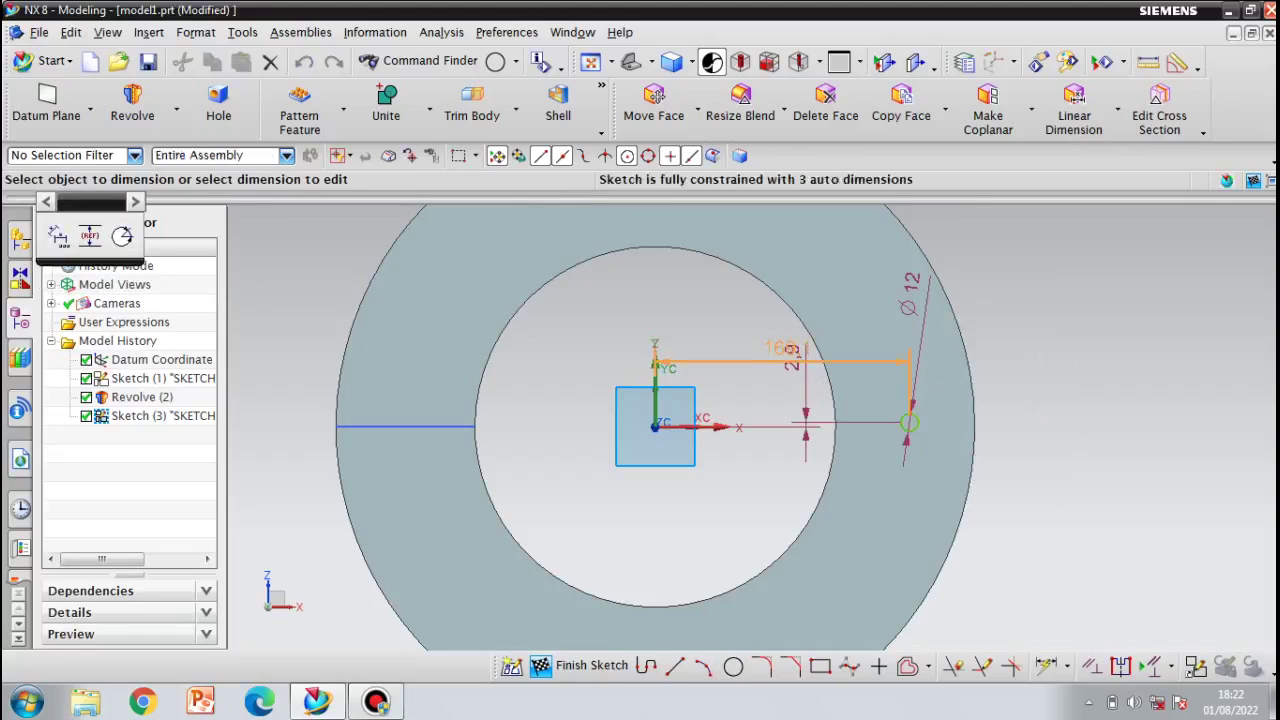
type("1")
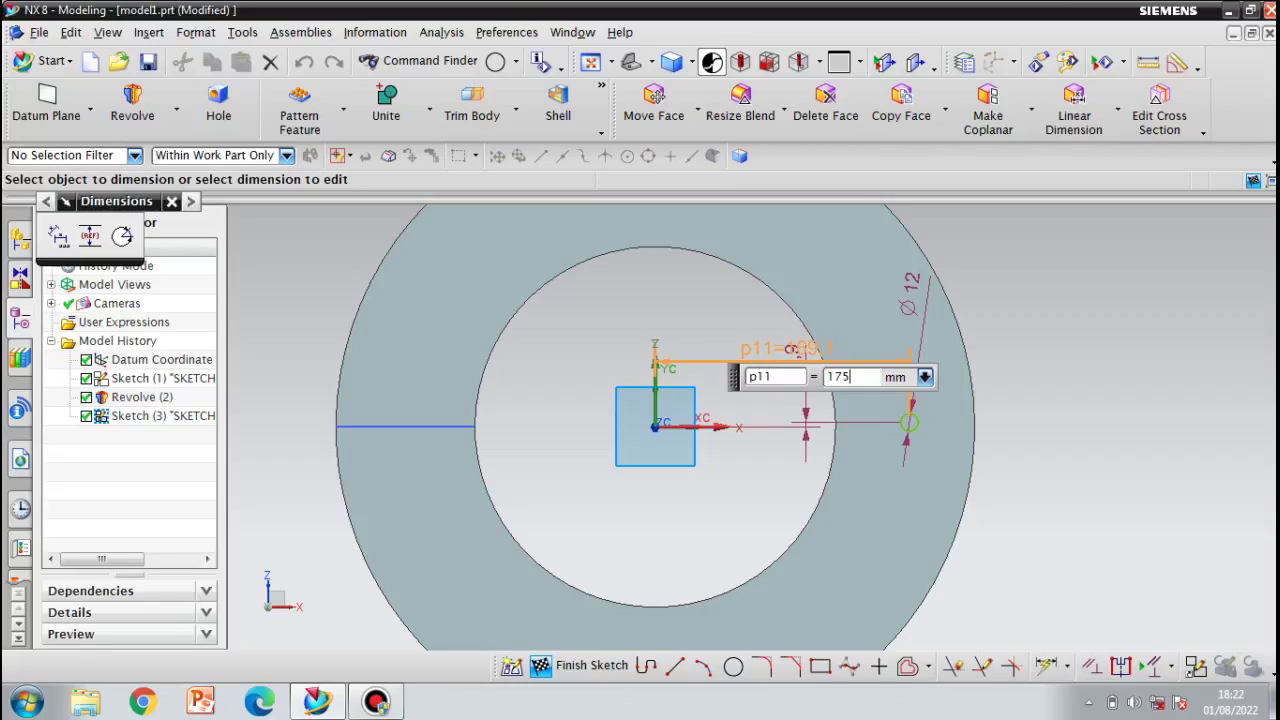
type("75")
key("Return")
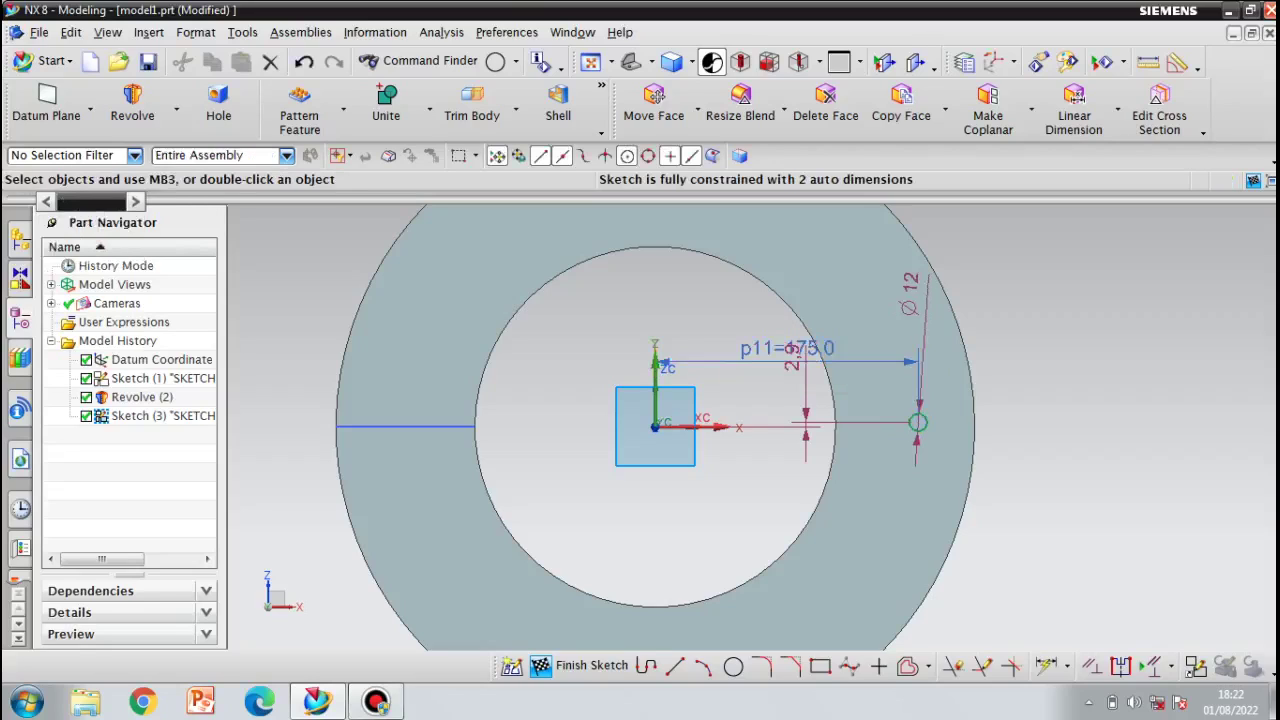
double_click(793, 359)
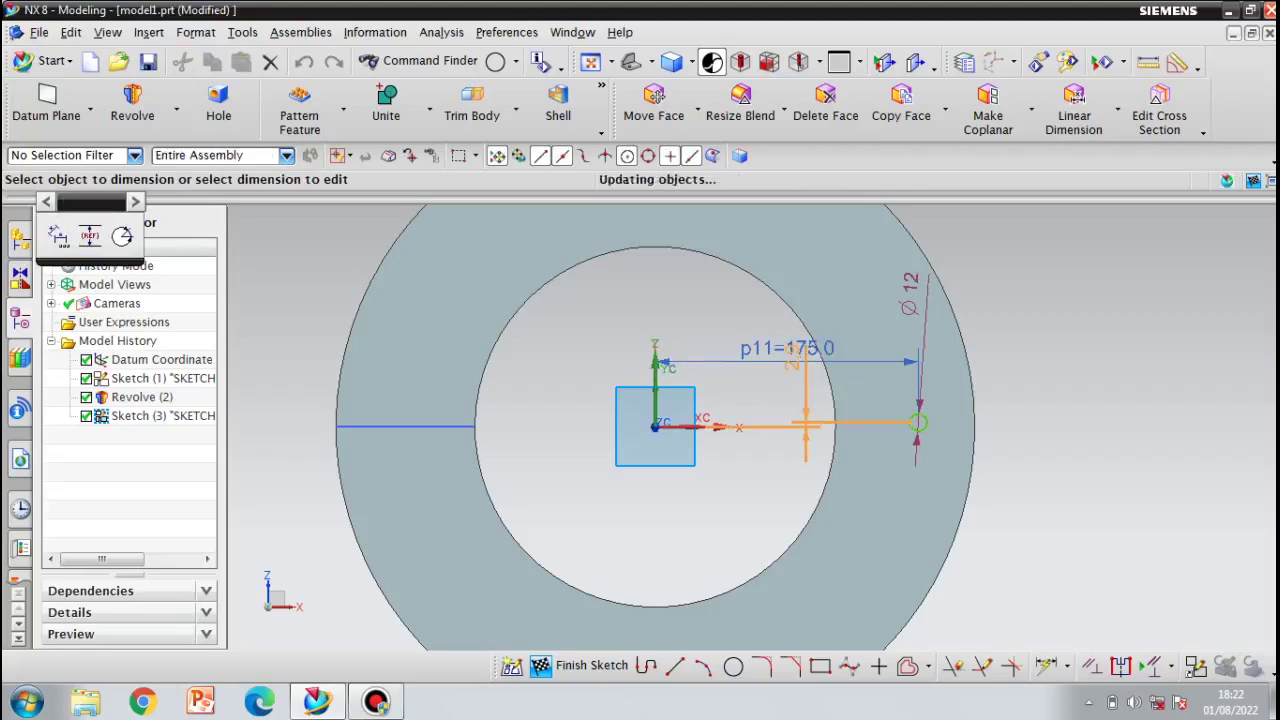
type("0")
key("Return")
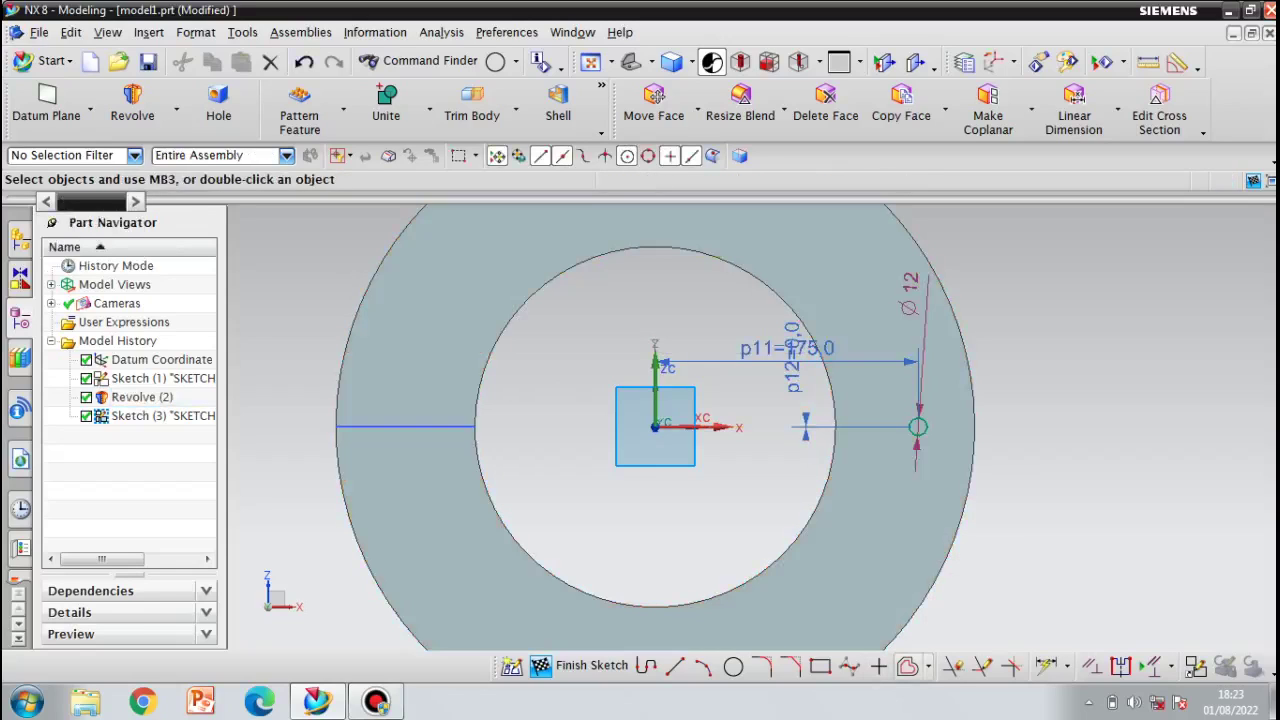
- Start a circular curve pattern of the 12 mm circle with the ring's centre as the rotation point
left_click(928, 666)
left_click(958, 516)
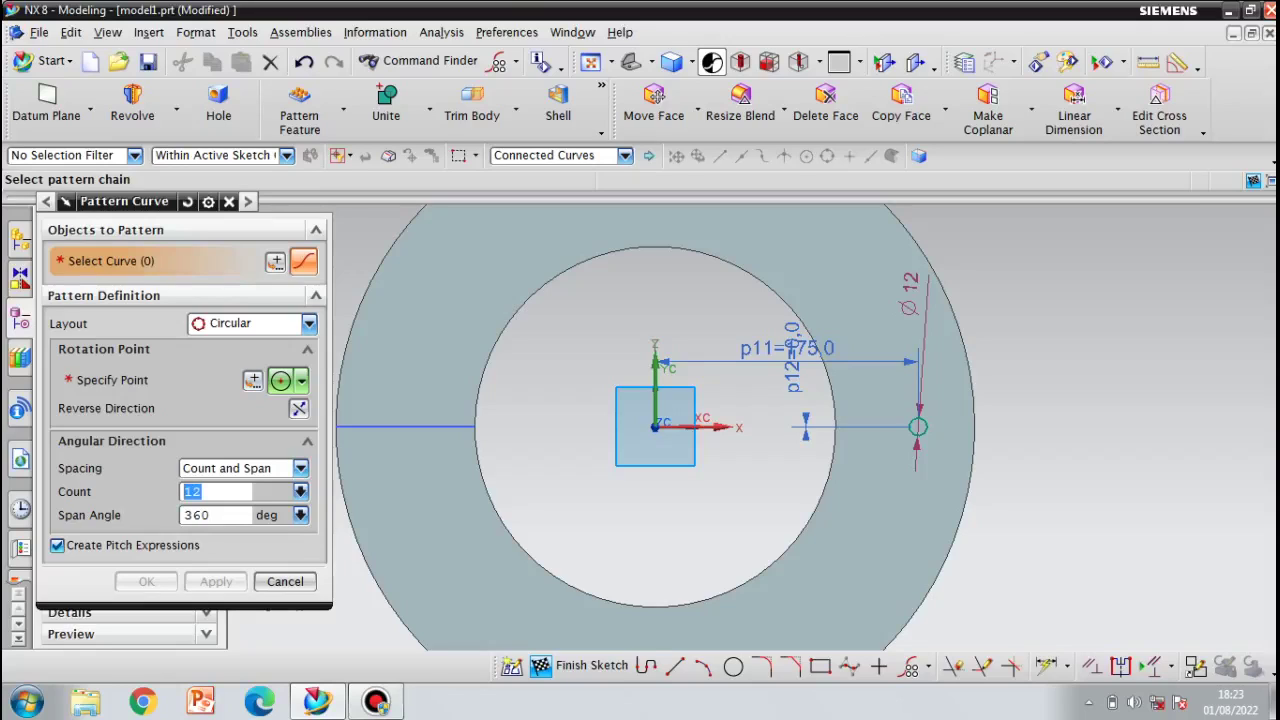
left_click(917, 432)
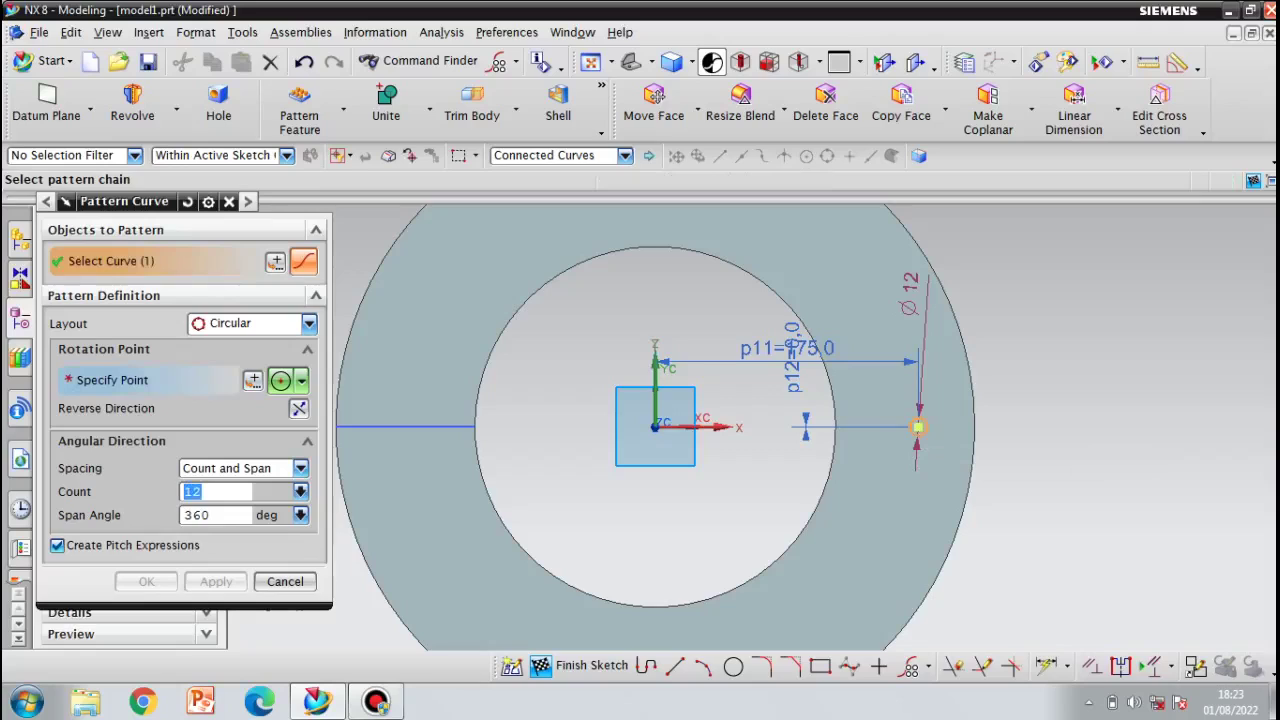
left_click(118, 381)
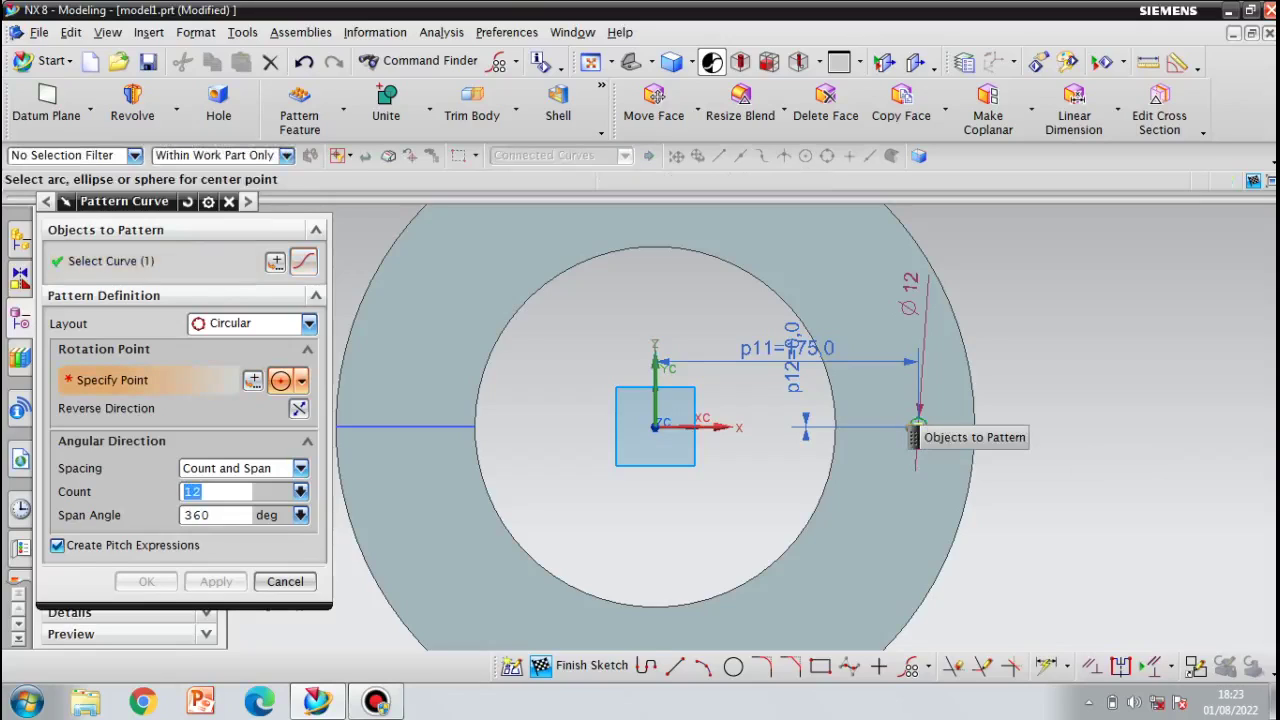
left_click(253, 381)
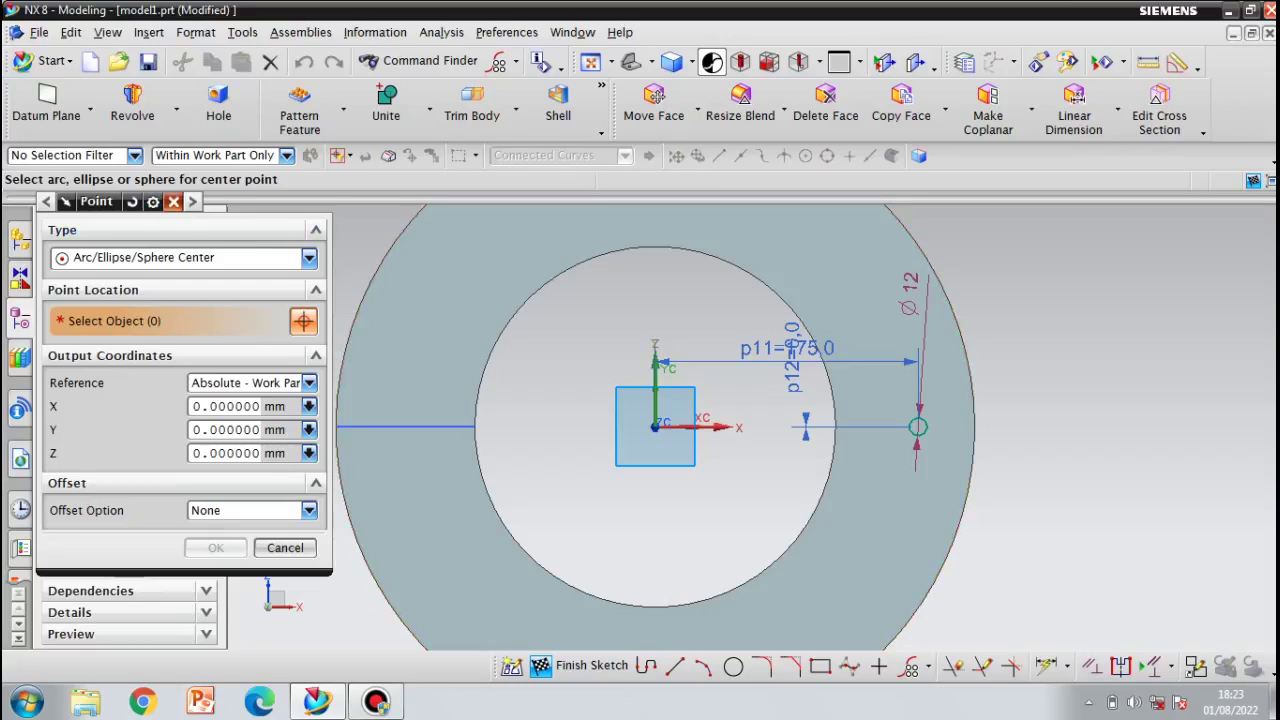
left_click(174, 202)
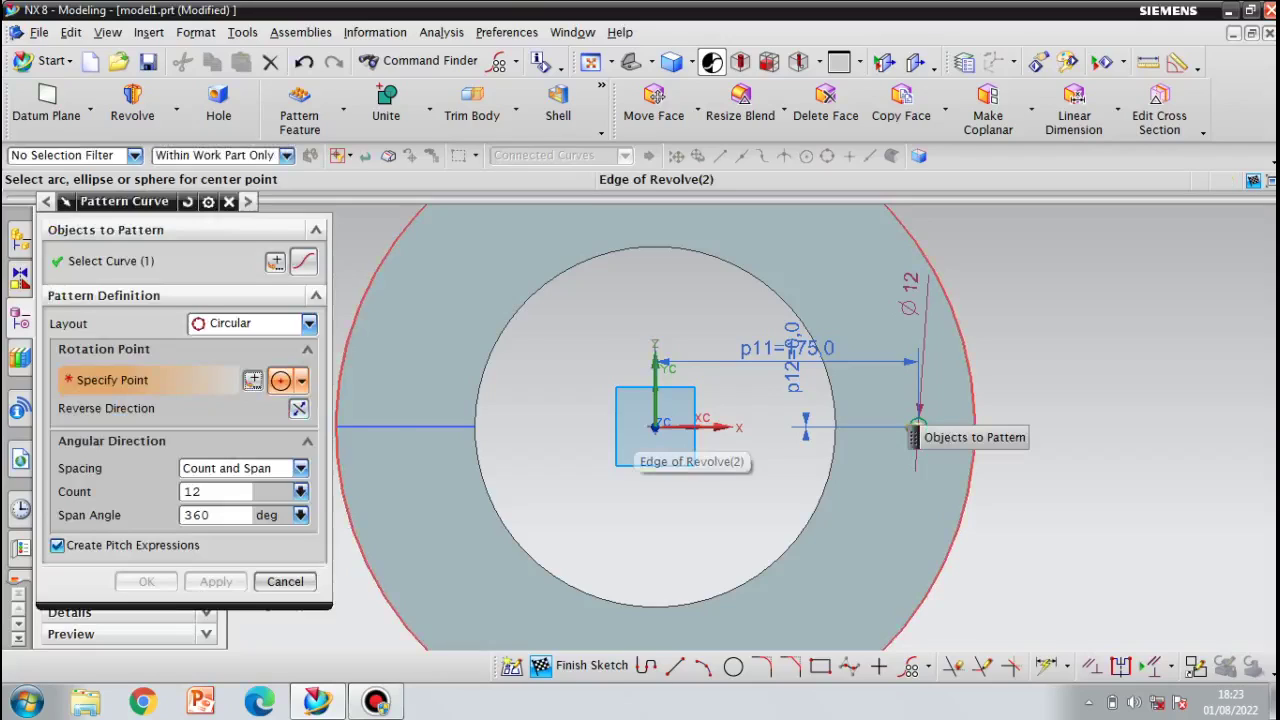
left_click(654, 428)
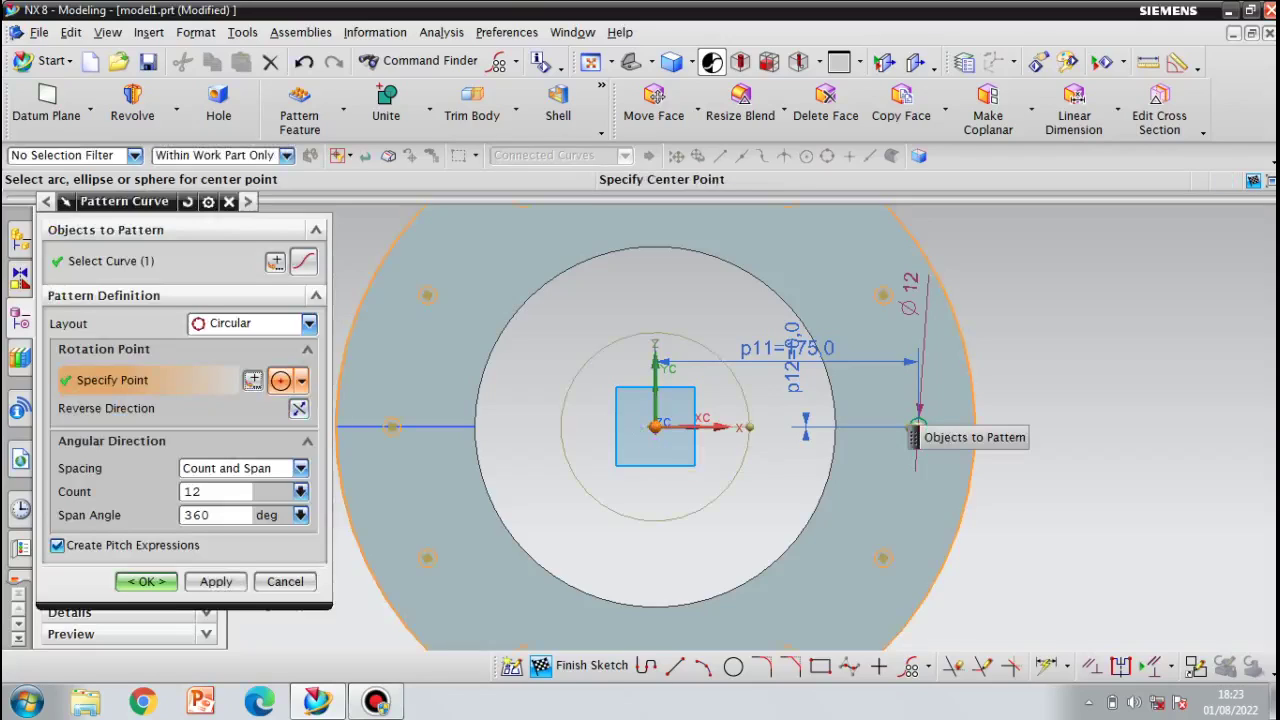
- Set the pattern spacing to Count and Span with a count of 18, and create the patterned circles
left_click(300, 468)
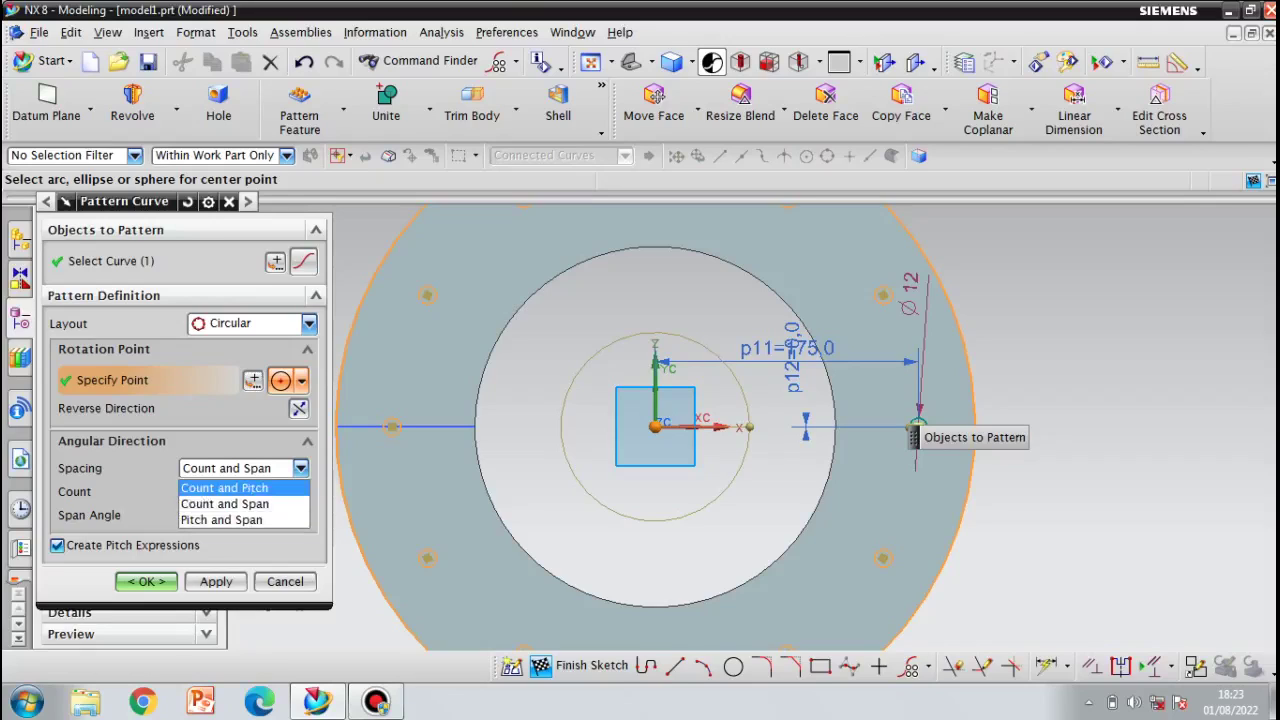
left_click(228, 504)
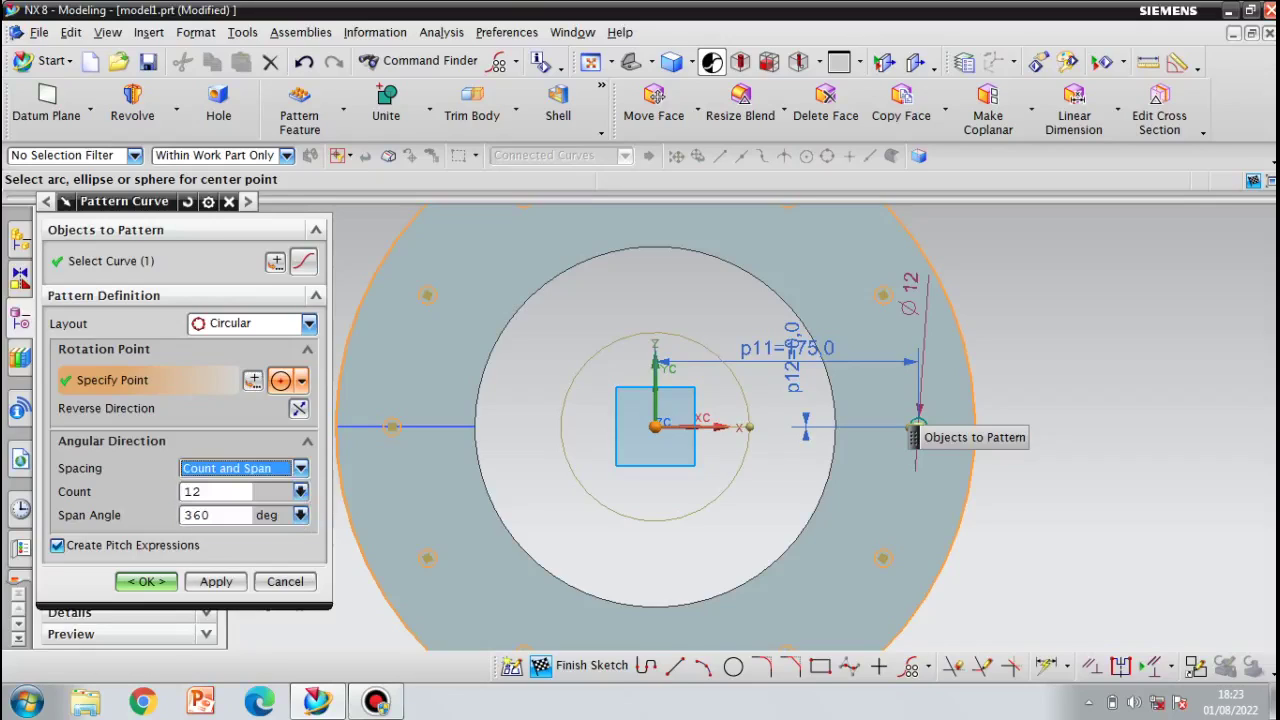
key("Tab")
type("1")
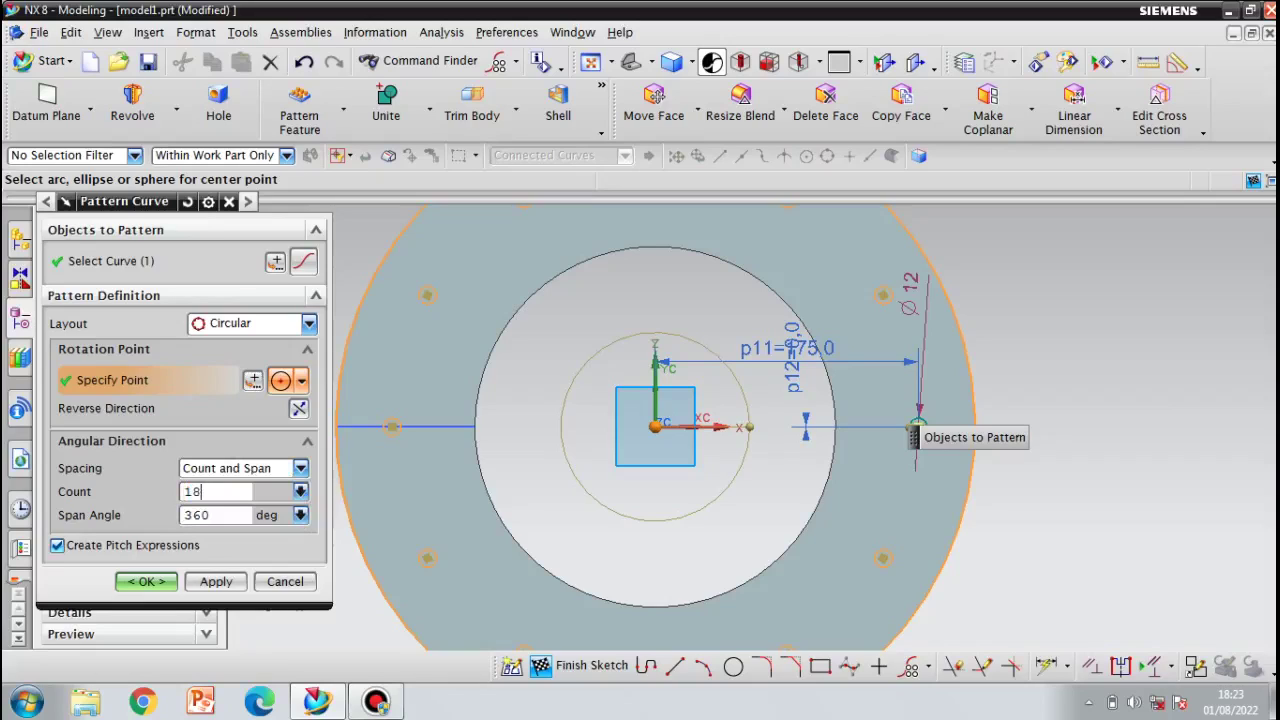
key("Return")
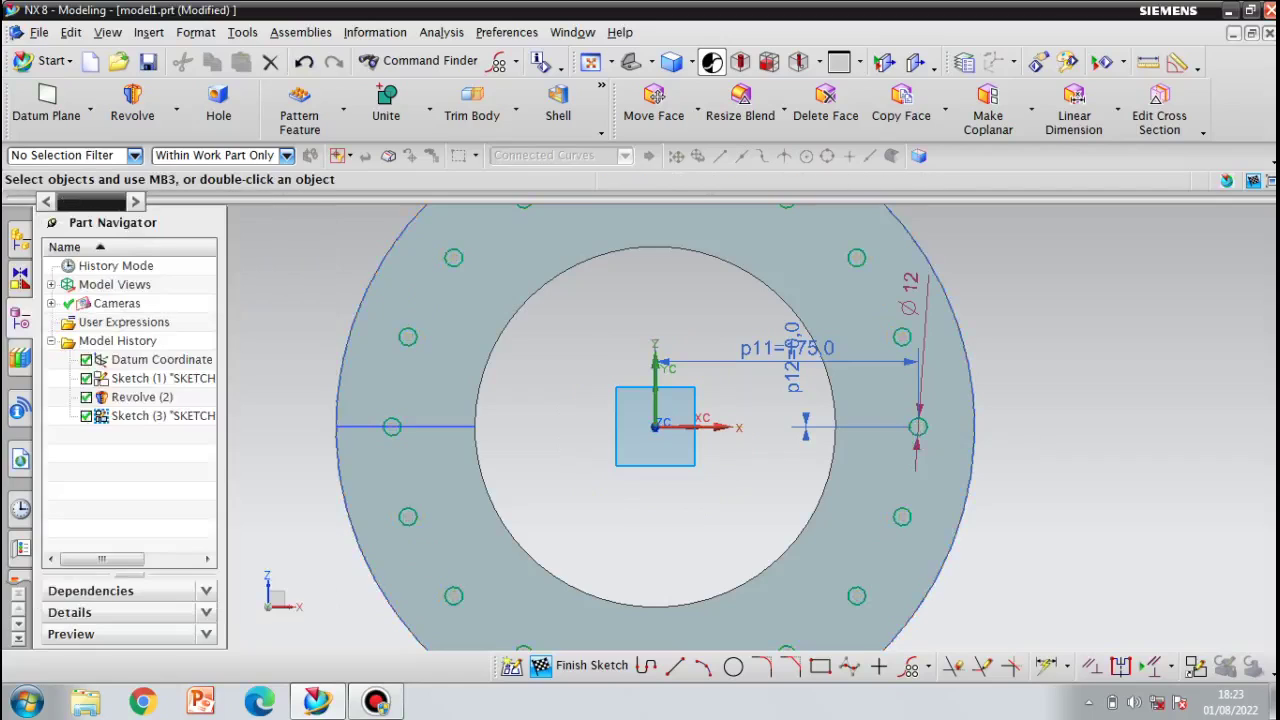
- Start an Extrude of the 18 patterned circles and reverse its direction so the cut runs into the ring
scroll(869, 411, "down", 2)
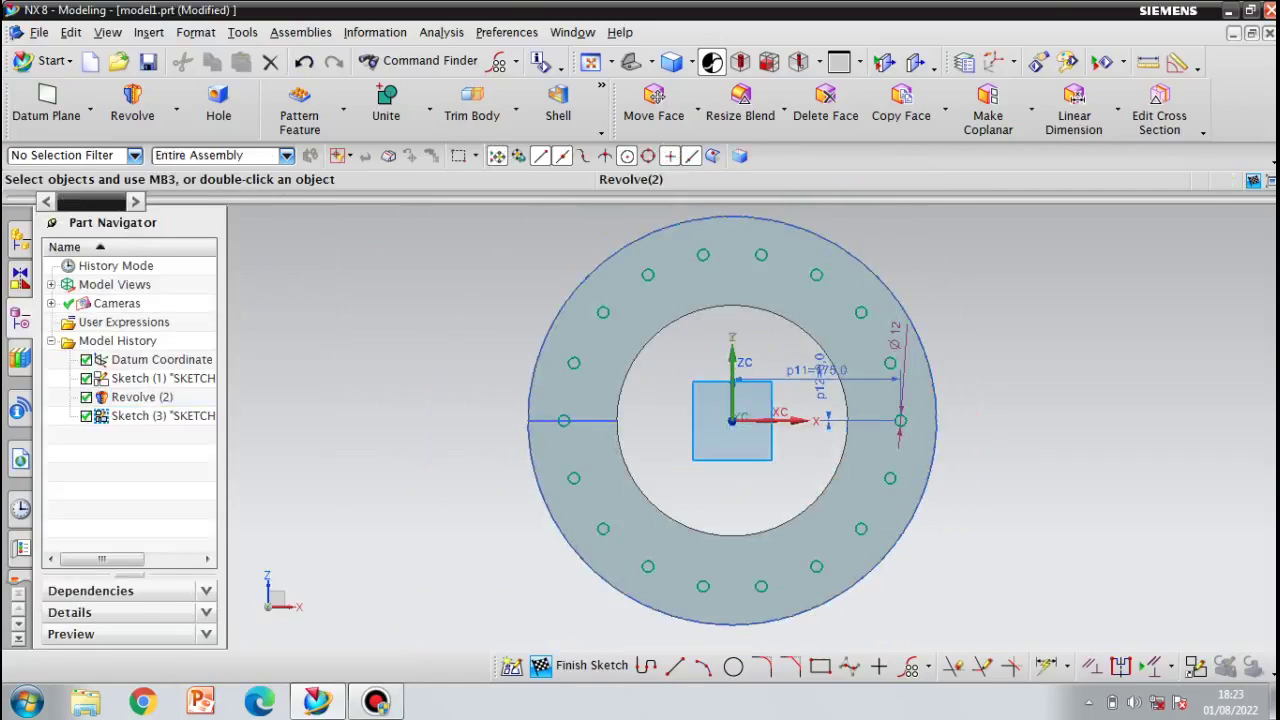
middle_click_drag(869, 411, 782, 392)
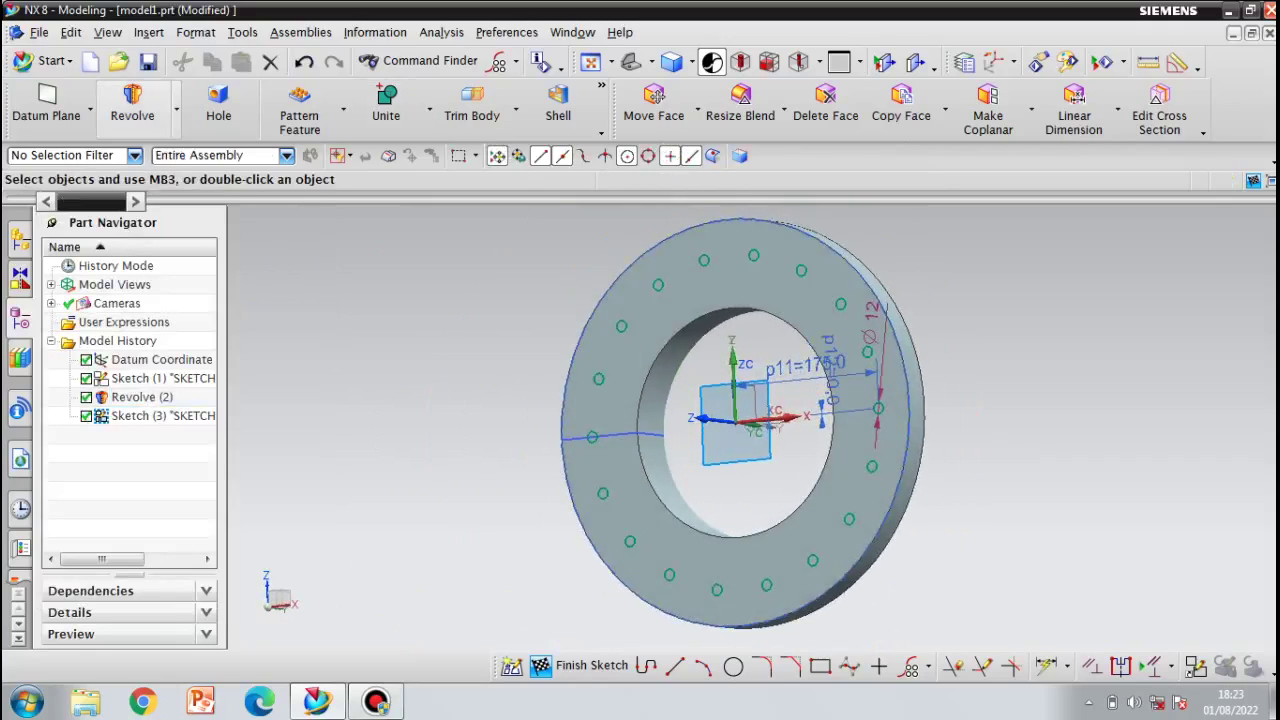
left_click(177, 110)
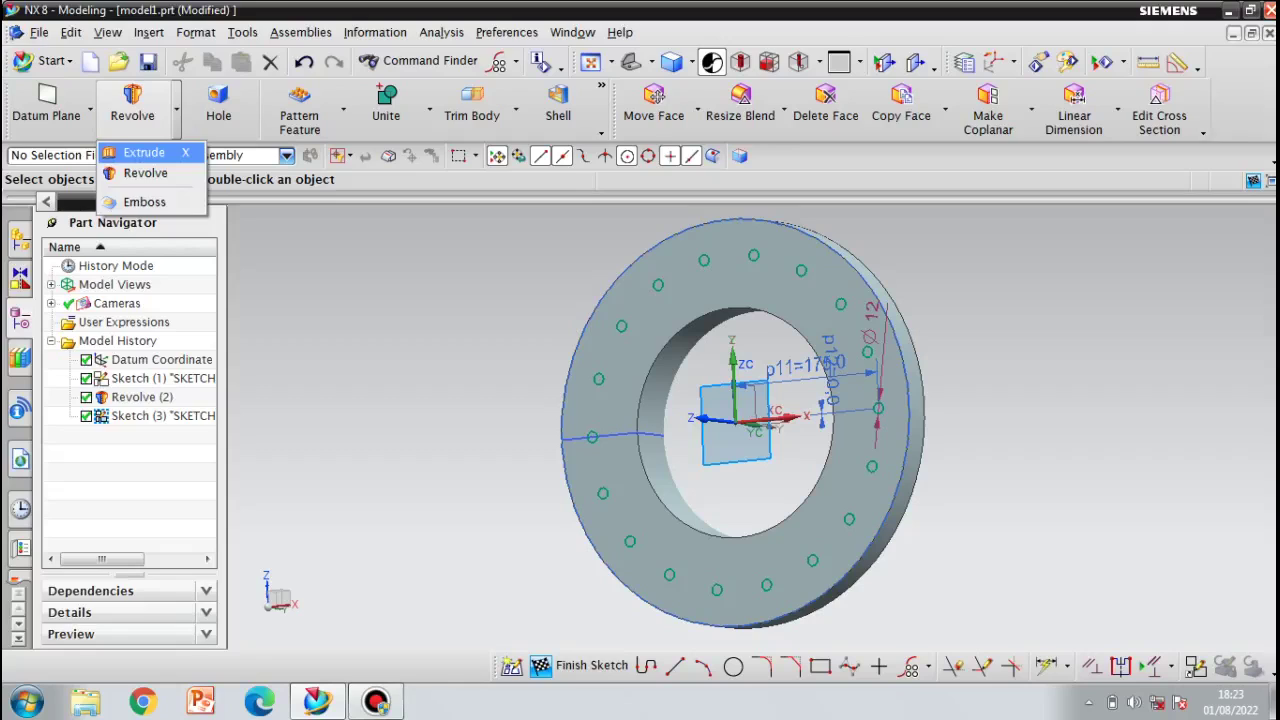
left_click(142, 153)
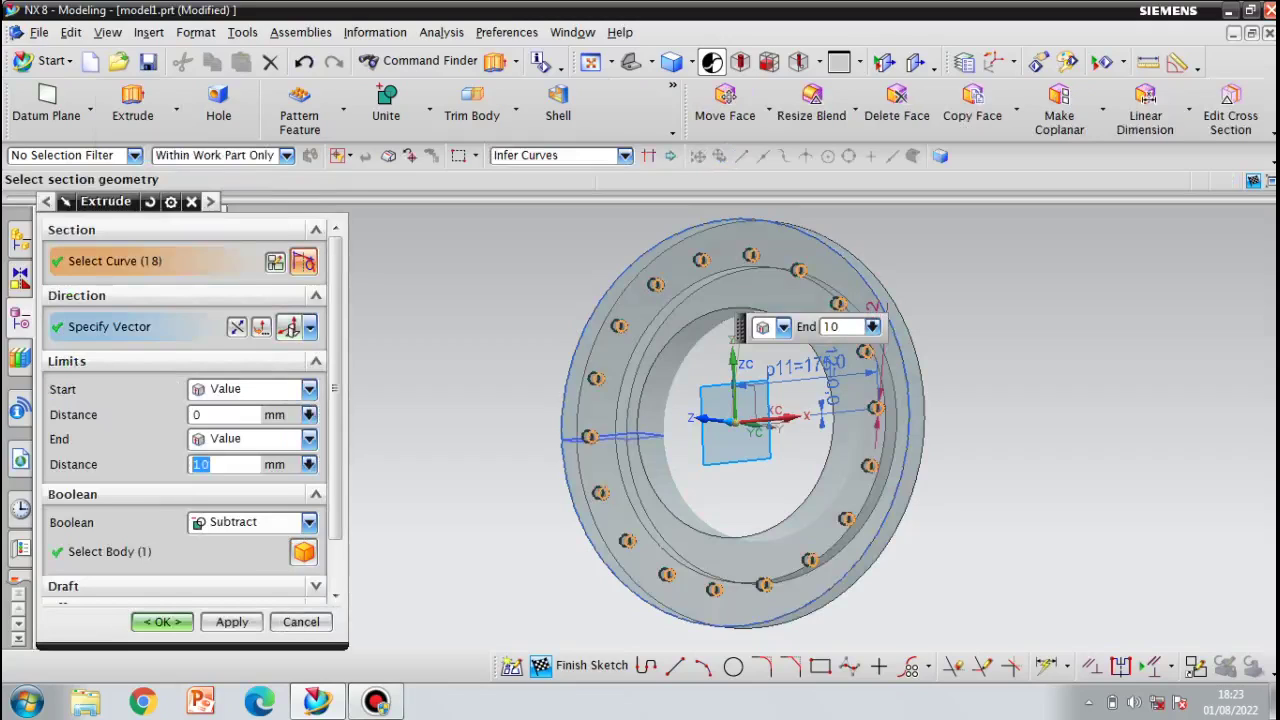
middle_click_drag(740, 450, 540, 450)
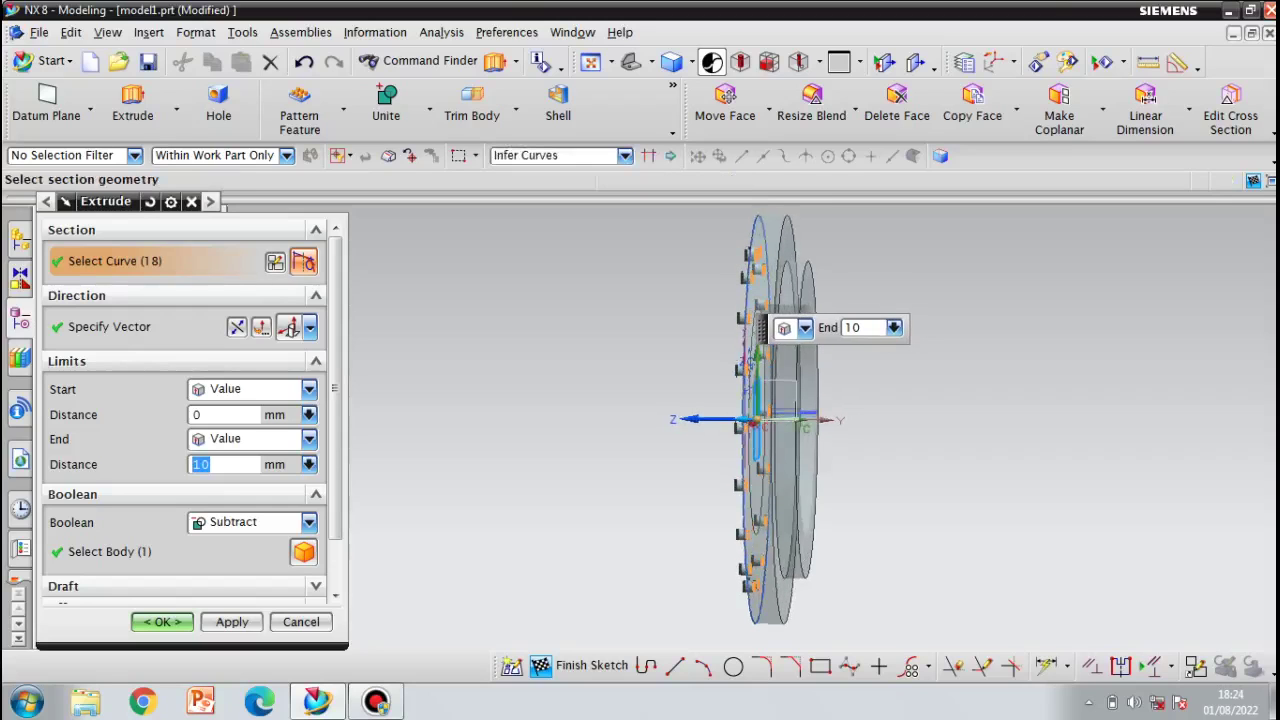
scroll(732, 252, "up", 6)
middle_click_drag(870, 430, 920, 432)
middle_click_drag(1008, 318, 1025, 317)
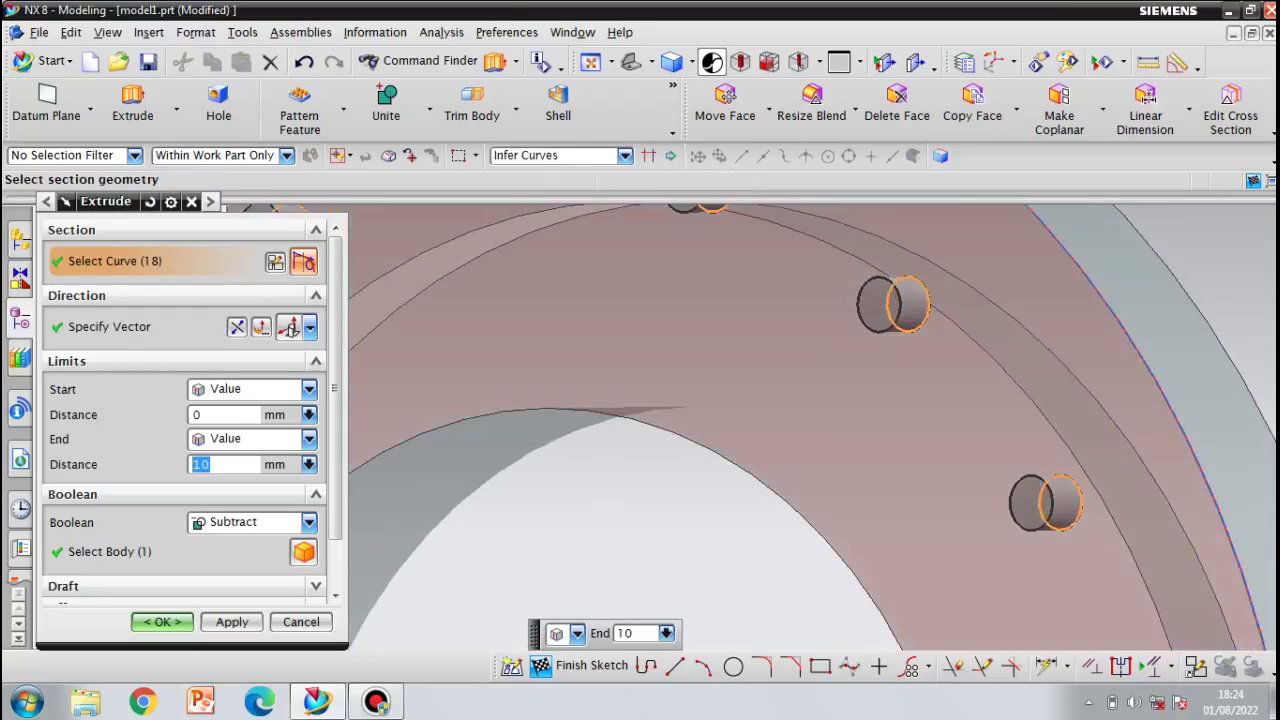
scroll(1025, 317, "down", 6)
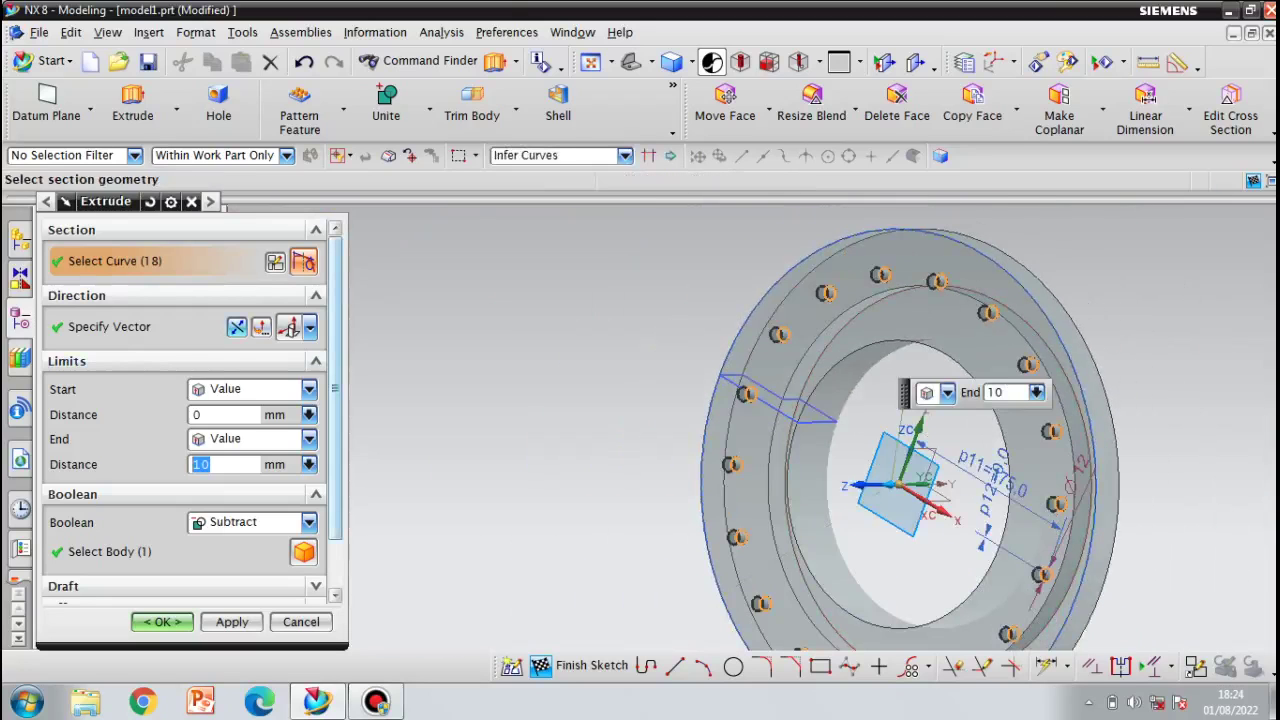
left_click(237, 327)
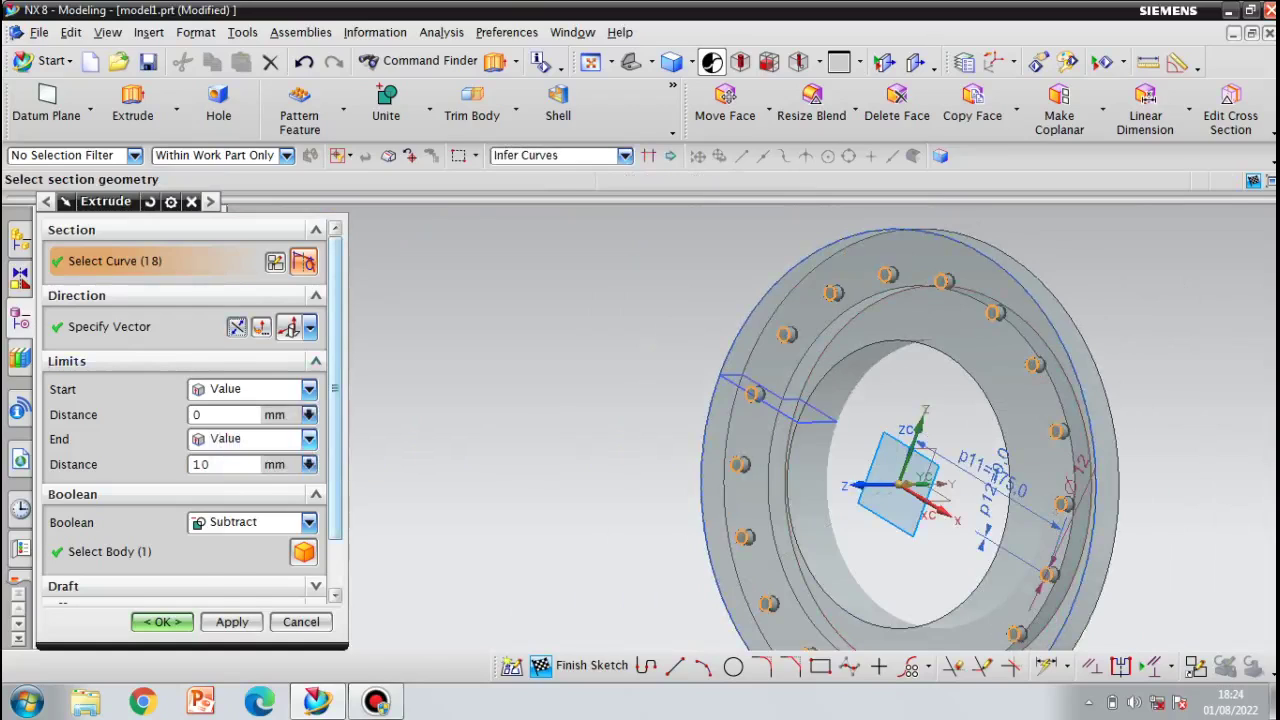
- Set the extrude end limit to Through All with a Subtract Boolean, and cut the holes through the ring
left_click(309, 439)
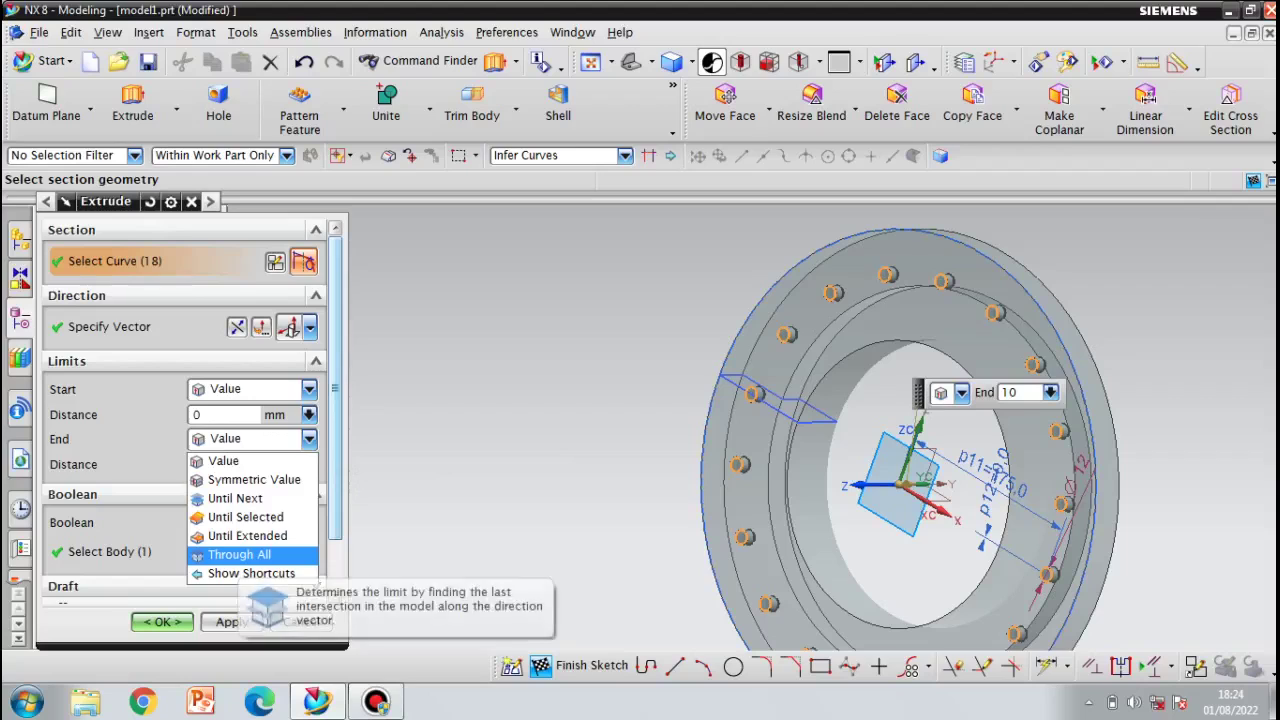
left_click(239, 554)
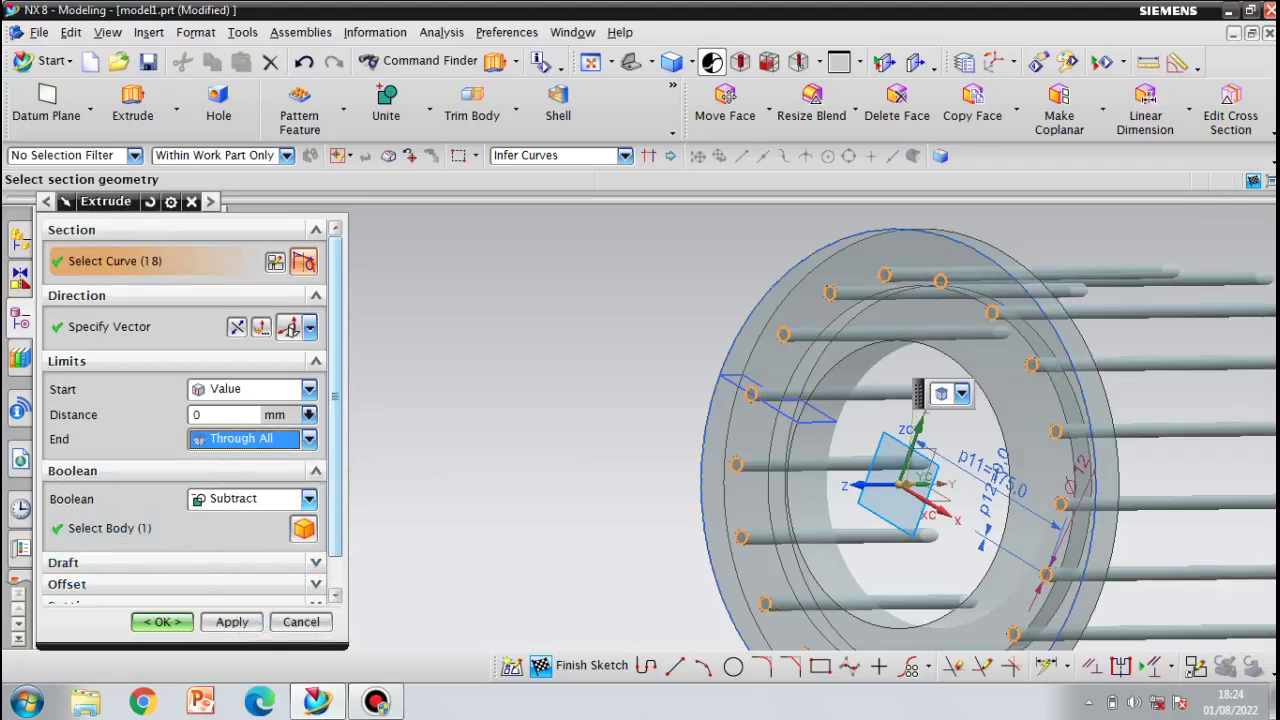
left_click(309, 499)
left_click(233, 558)
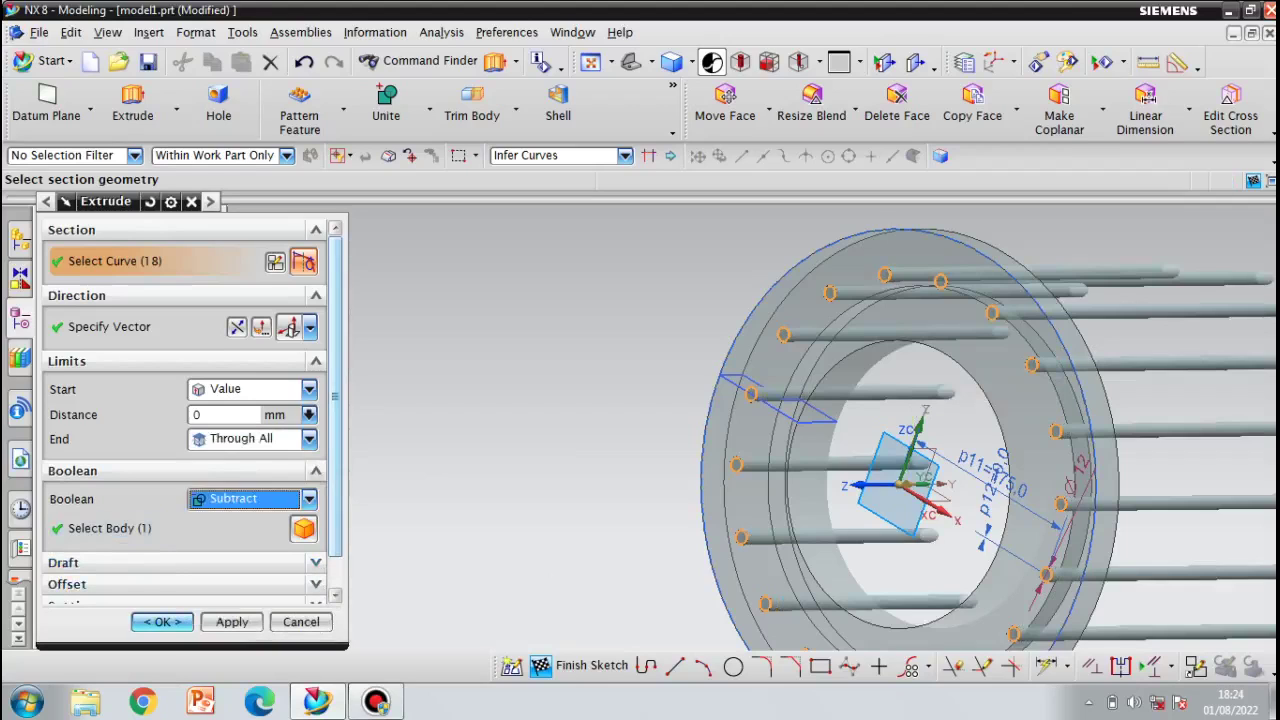
left_click(162, 622)
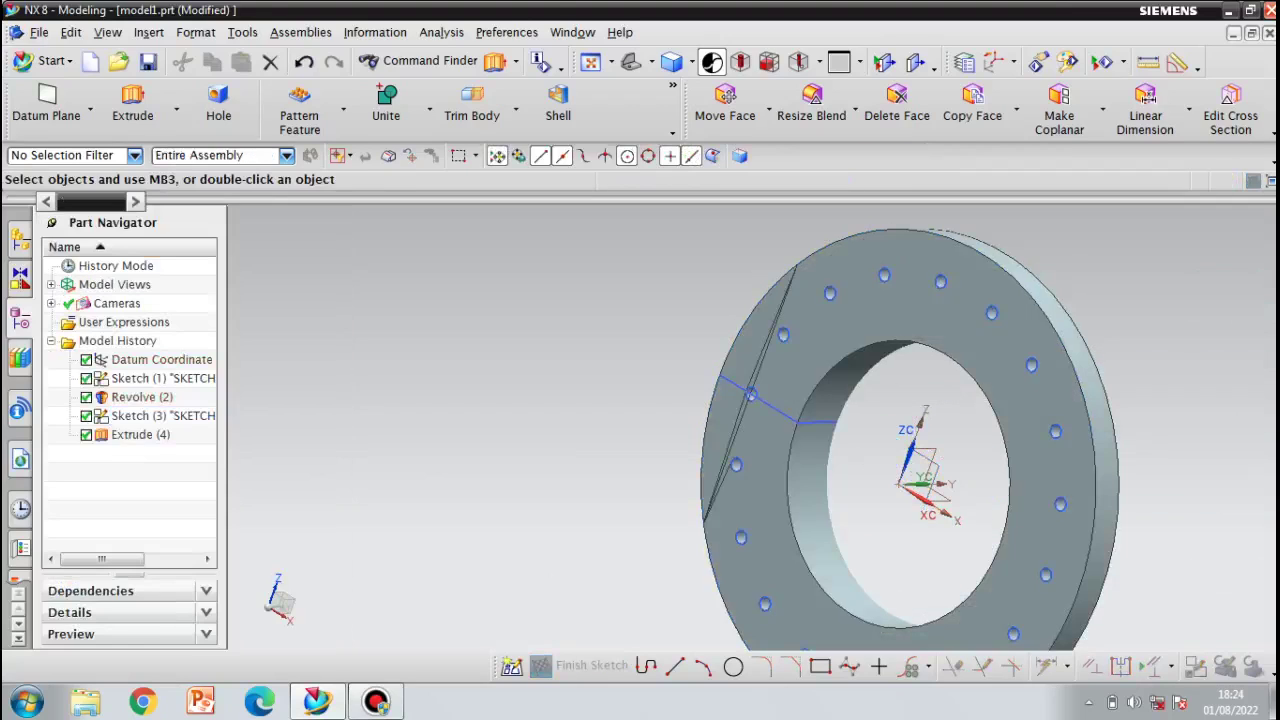
- Examine the holes around the ring's flat face up close and from several angles
scroll(642, 408, "up", 1)
scroll(642, 408, "down", 3)
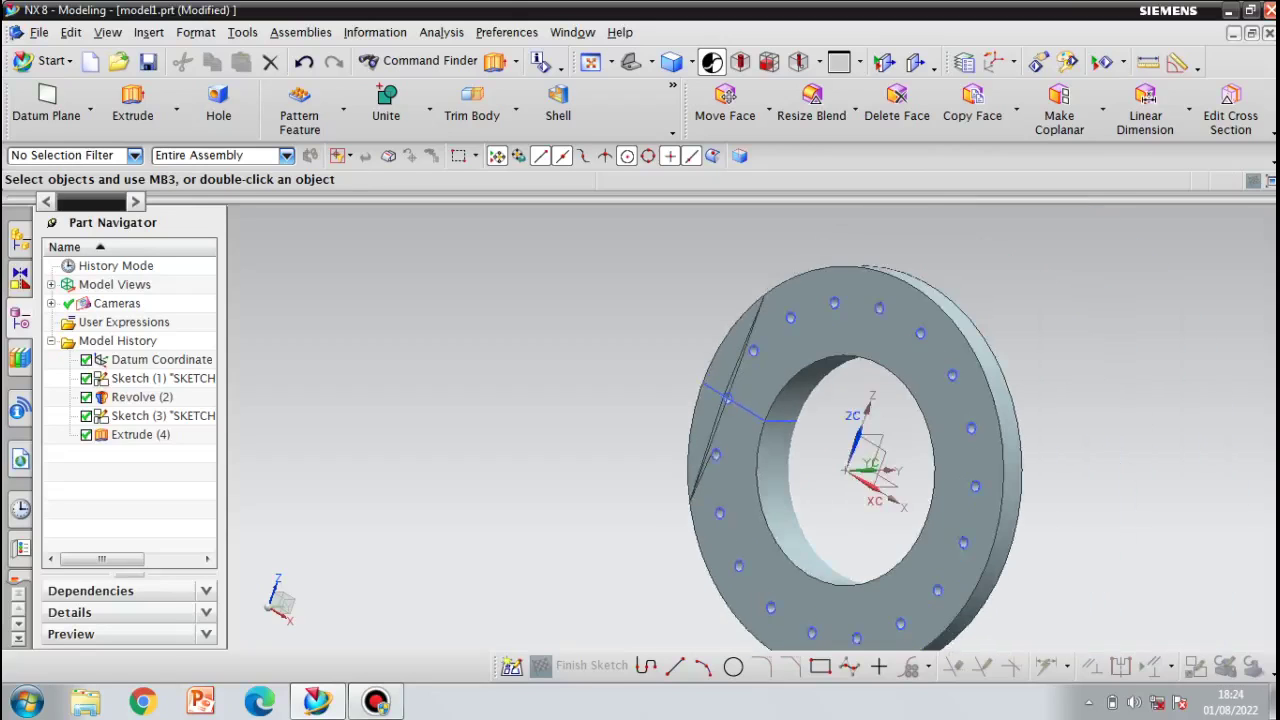
middle_click_drag(642, 408, 705, 328)
scroll(880, 422, "up", 5)
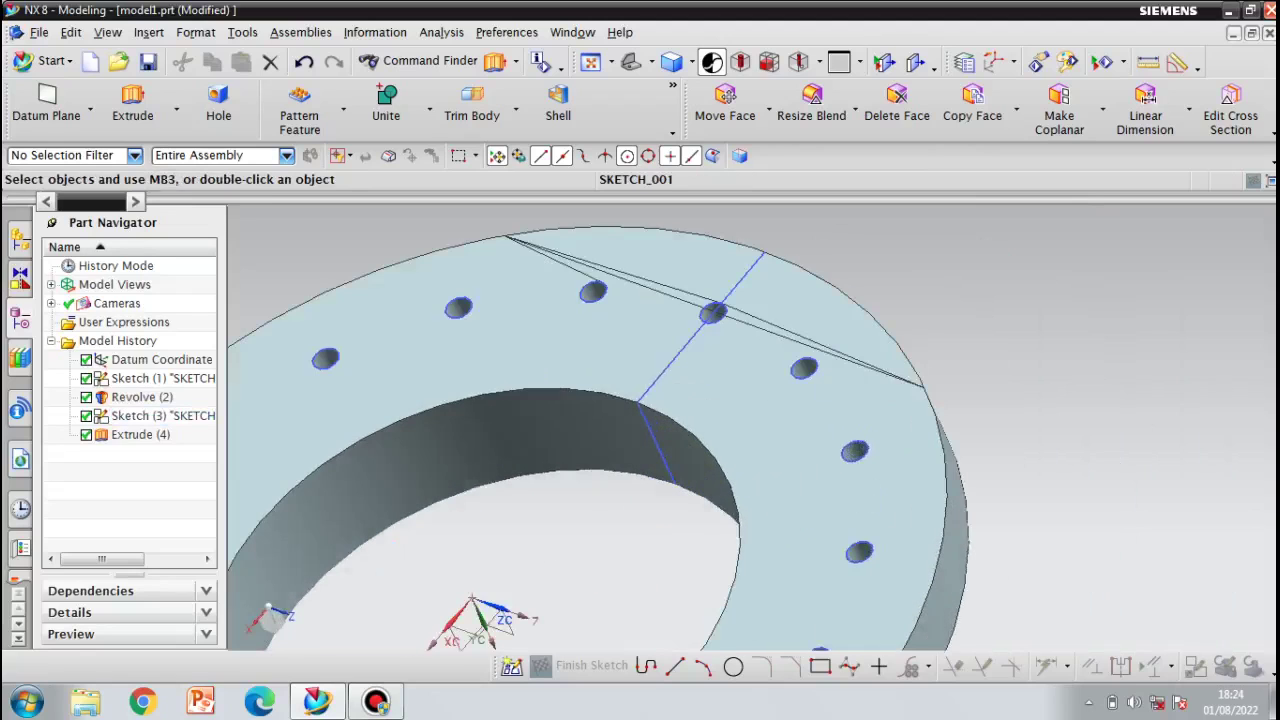
middle_click_drag(760, 430, 712, 440)
scroll(970, 495, "down", 3)
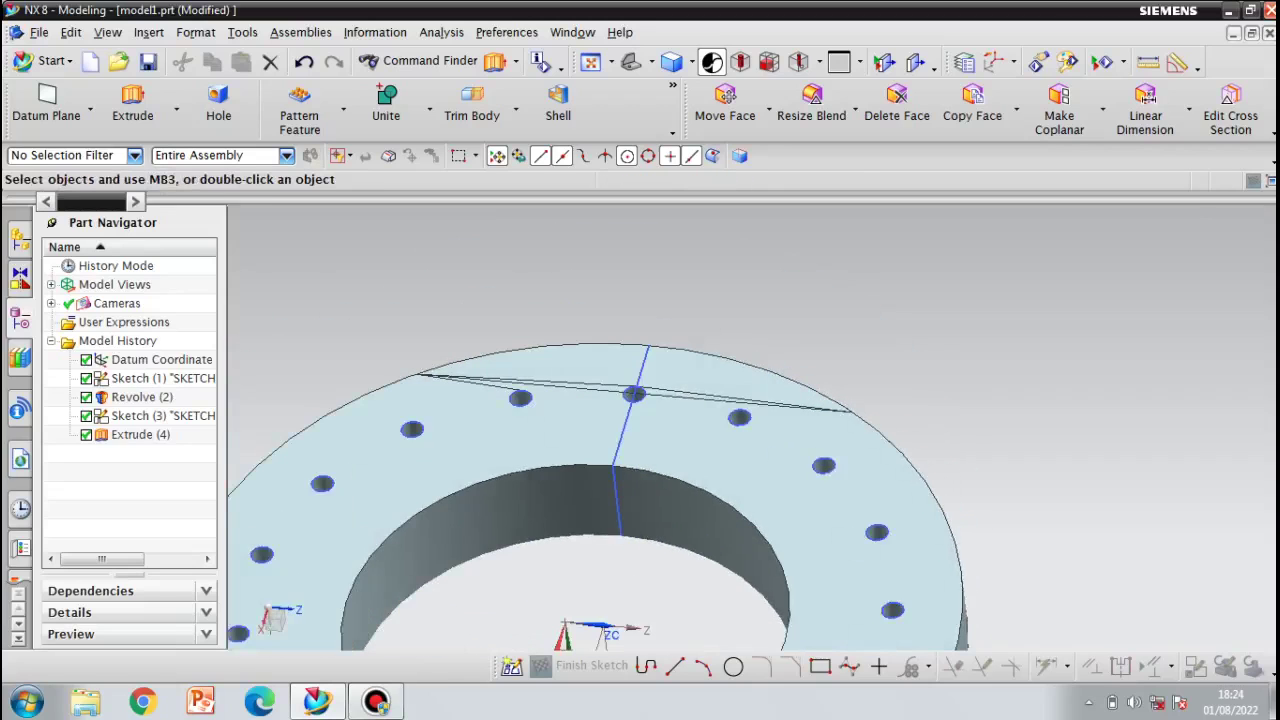
middle_click_drag(740, 560, 704, 397, "shift")
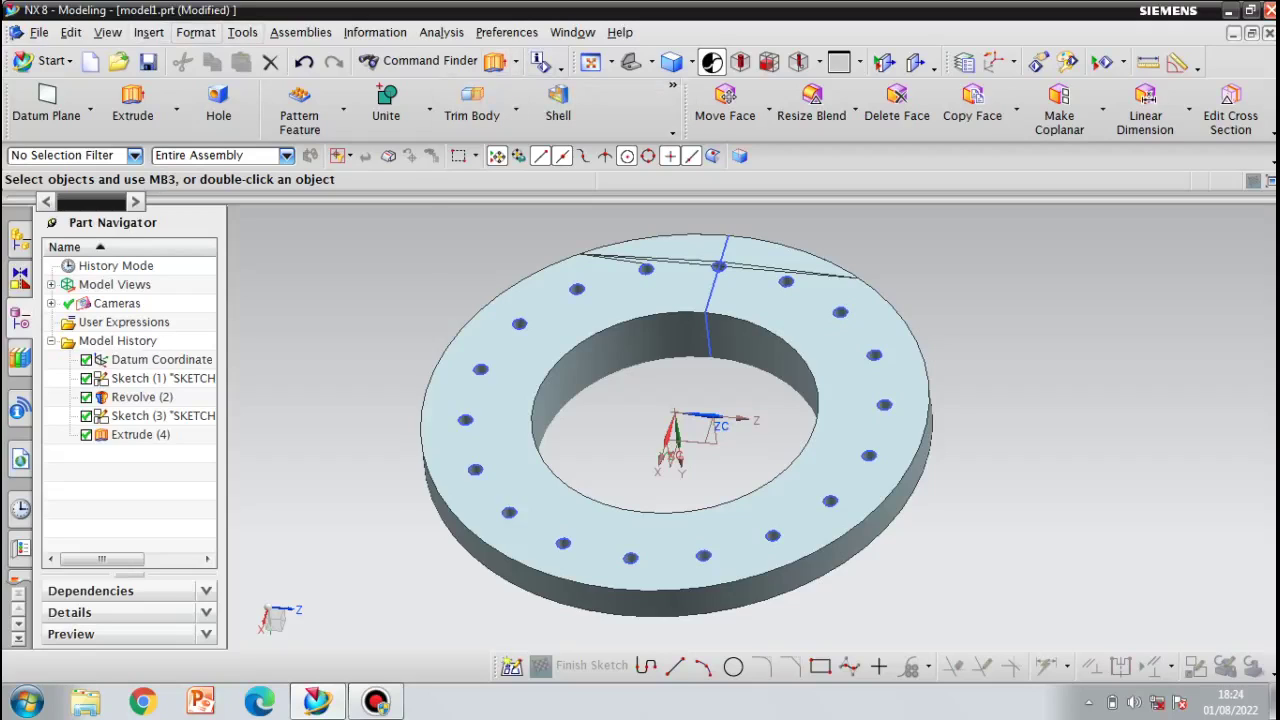
- Start an Edge Blend and select the bore edge and outer rim edge of the ring's flat face
left_click(243, 33)
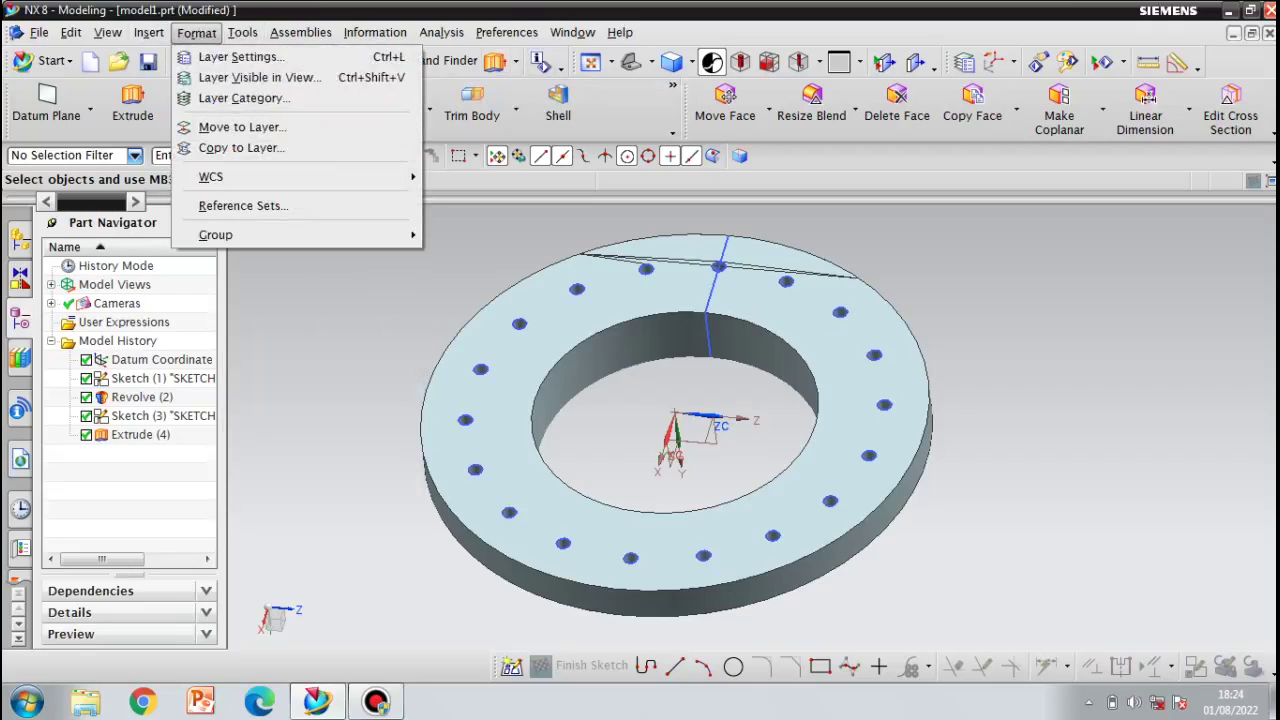
mouse_move(150, 33)
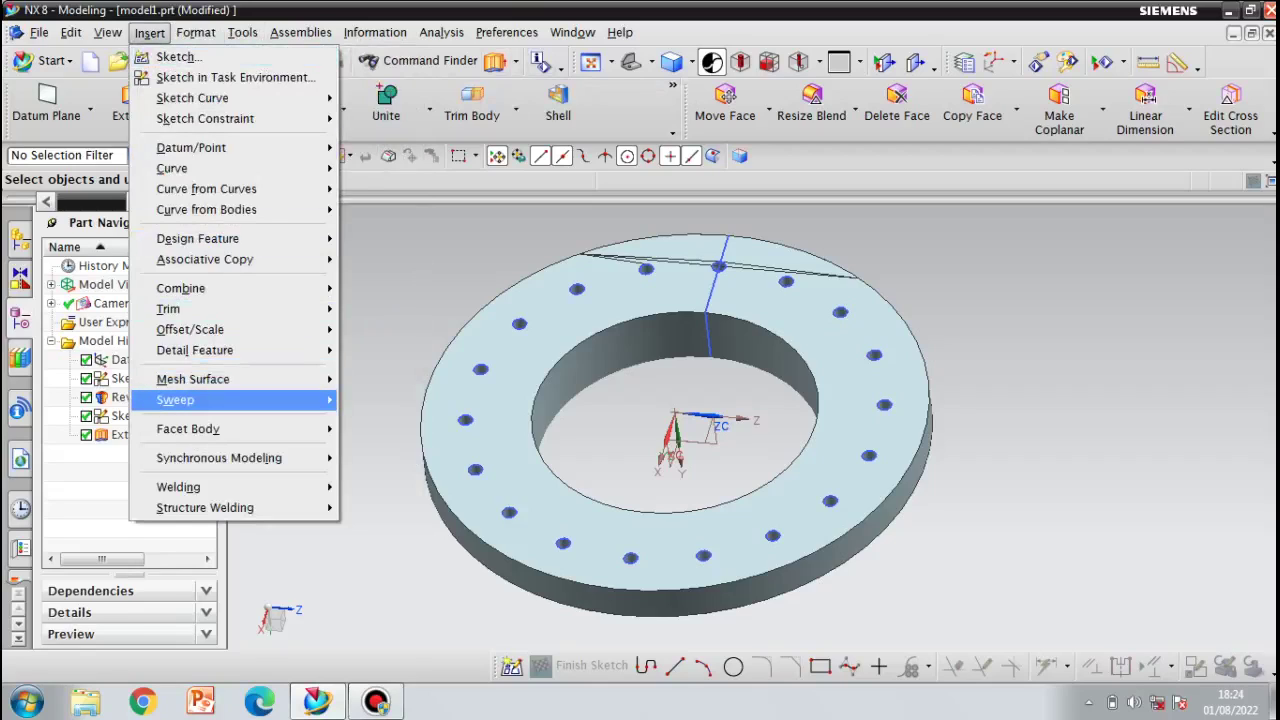
mouse_move(230, 400)
mouse_move(230, 351)
left_click(399, 353)
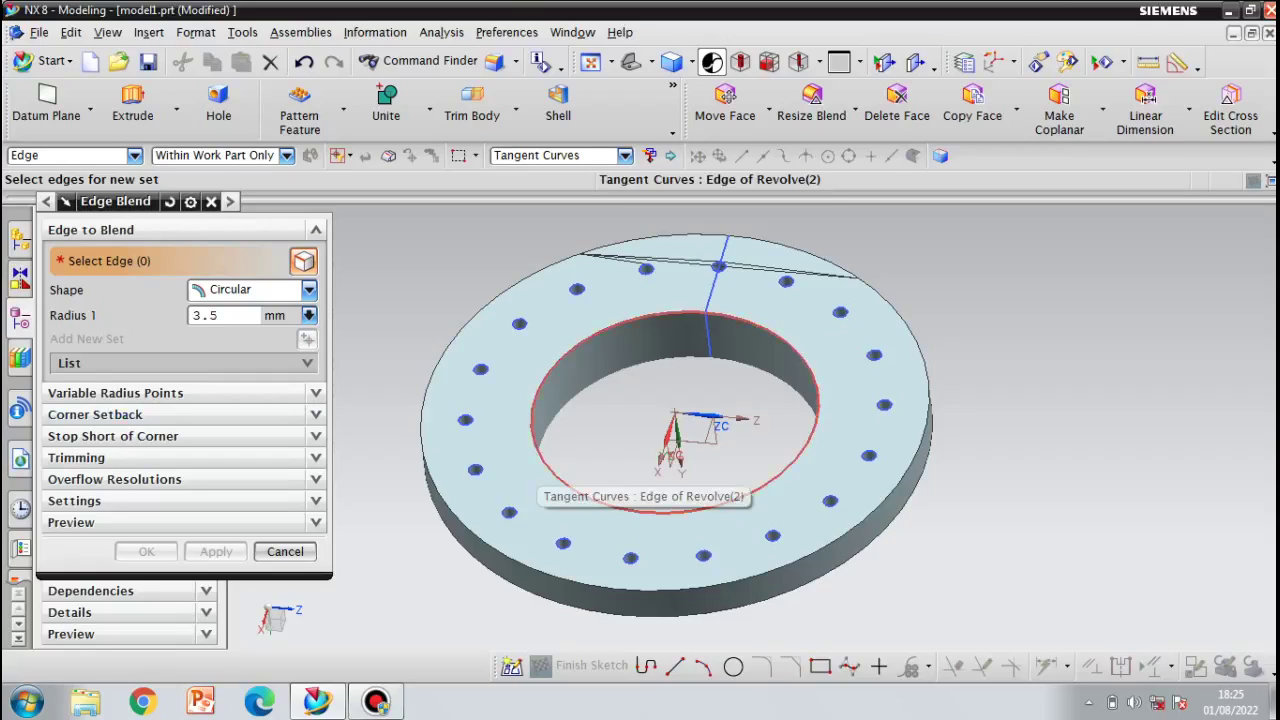
left_click(548, 466)
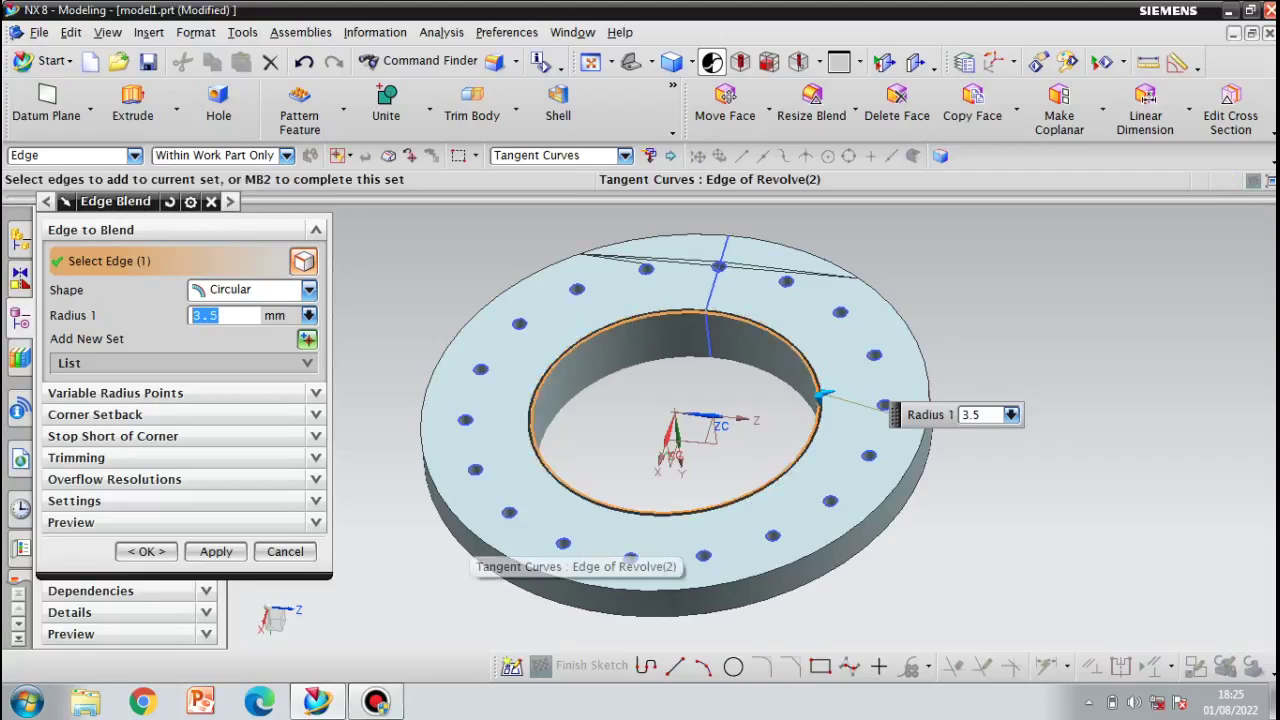
left_click(470, 526)
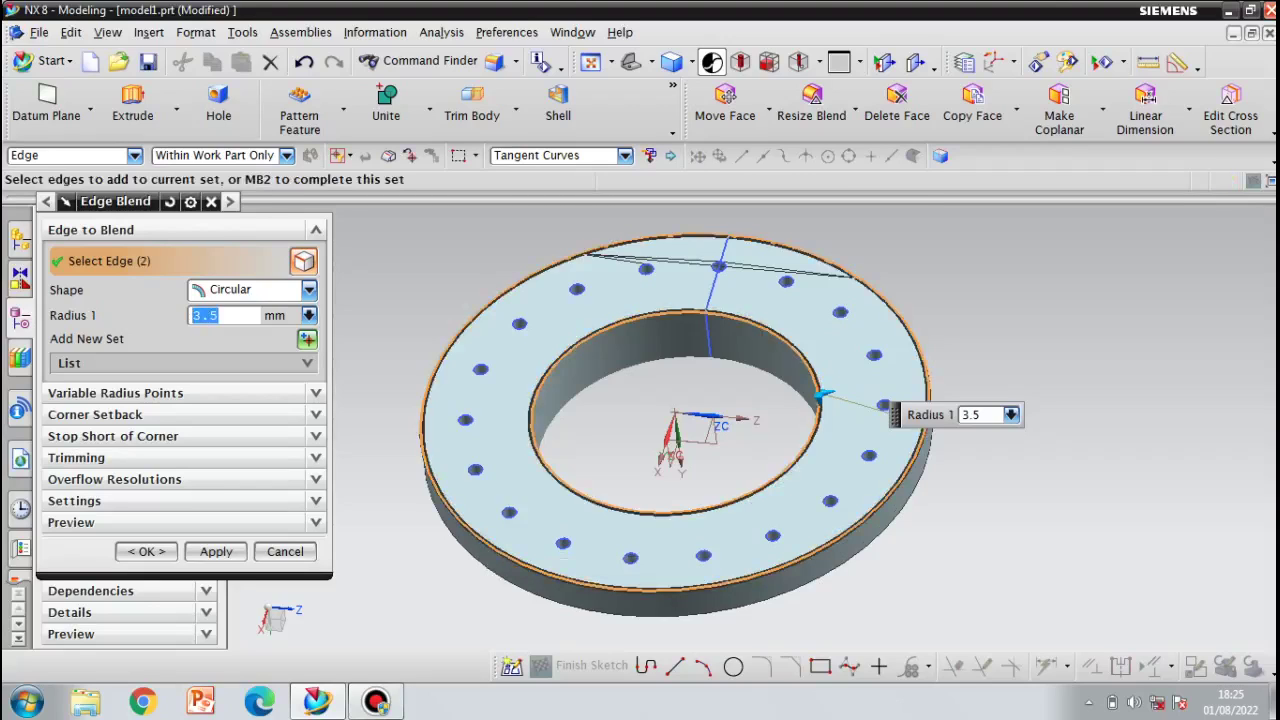
- Add the flange's outer edge on the stepped side and both edges of the hub's outer wall to the edge blend
middle_click_drag(470, 526, 476, 314)
left_click(562, 333)
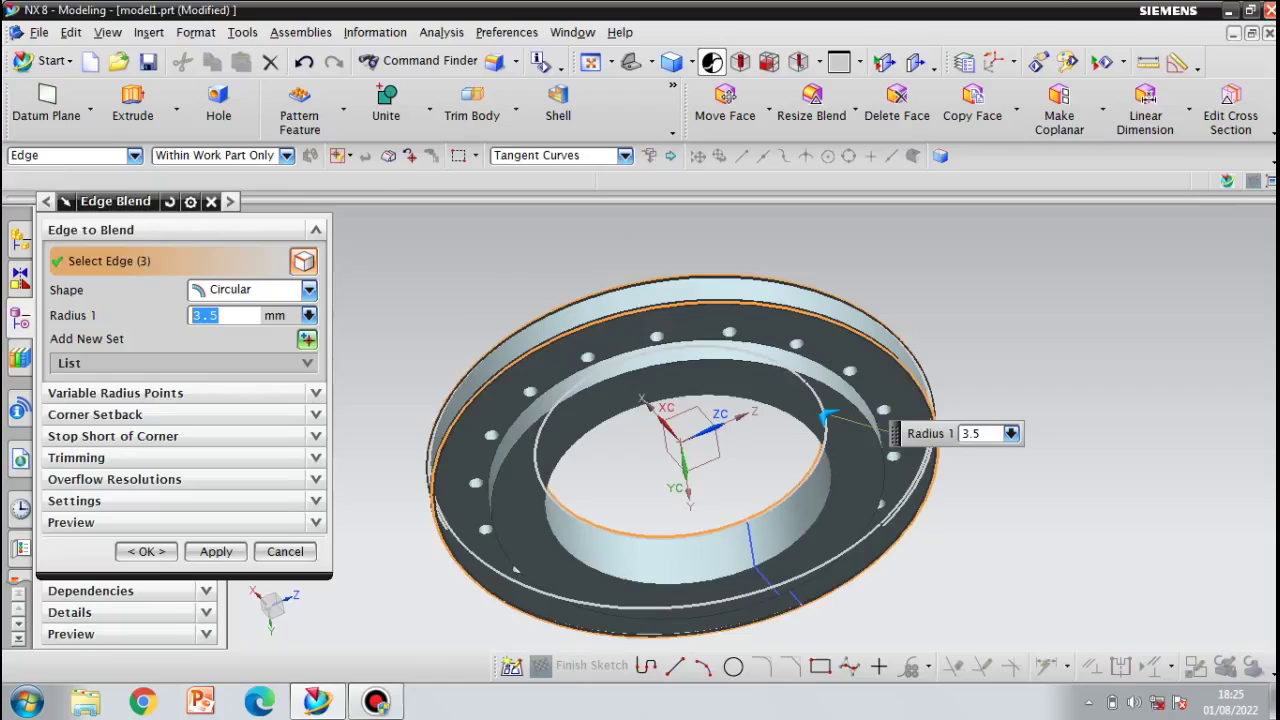
scroll(618, 384, "up", 5)
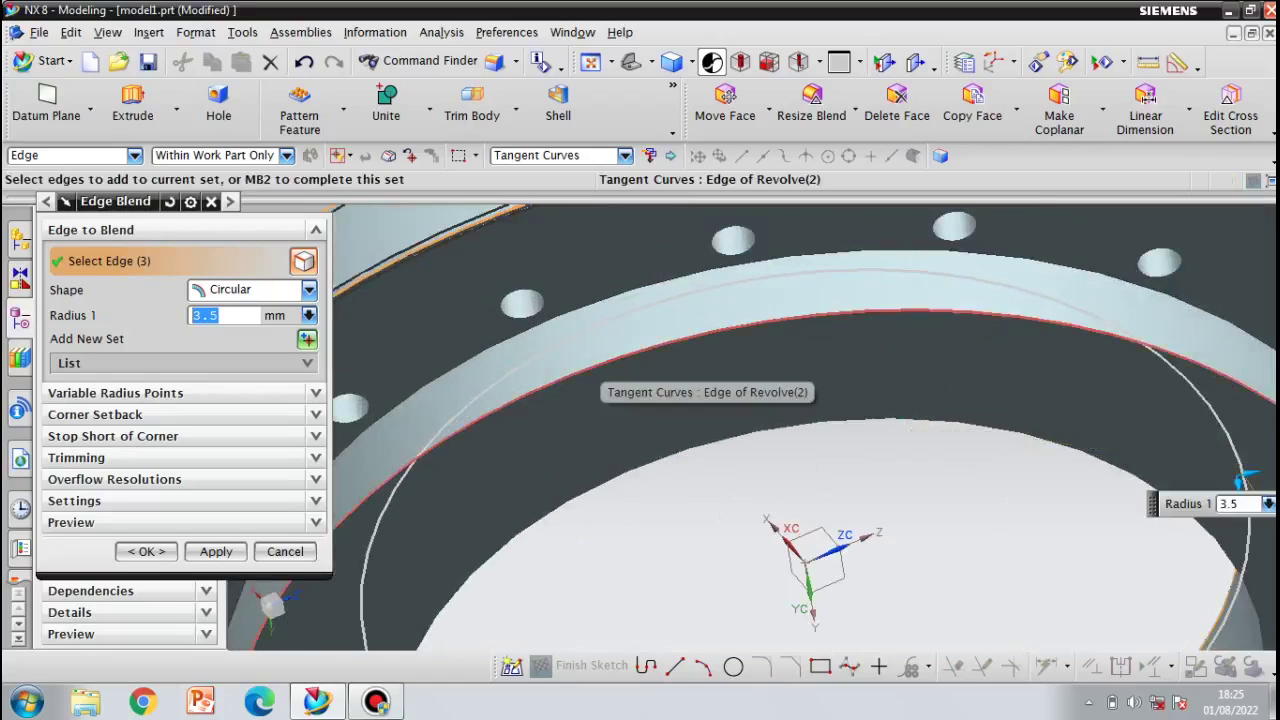
left_click(595, 365)
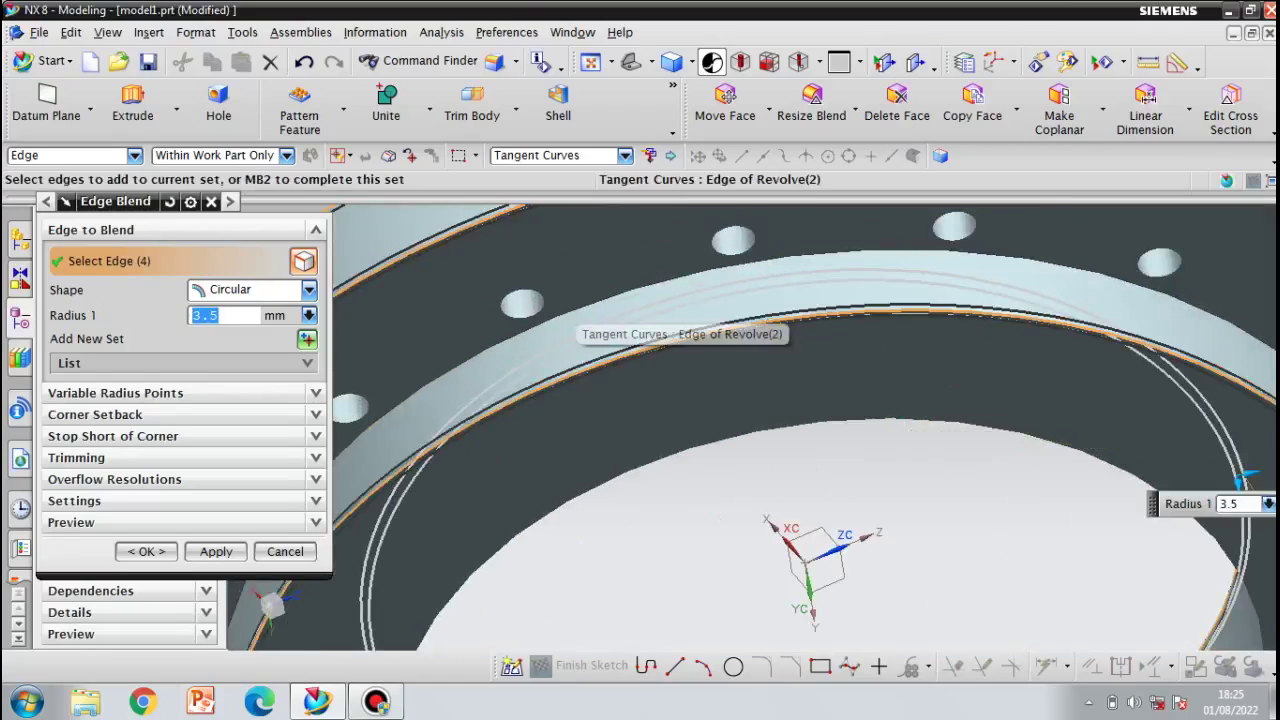
left_click(575, 312)
scroll(788, 460, "down", 3)
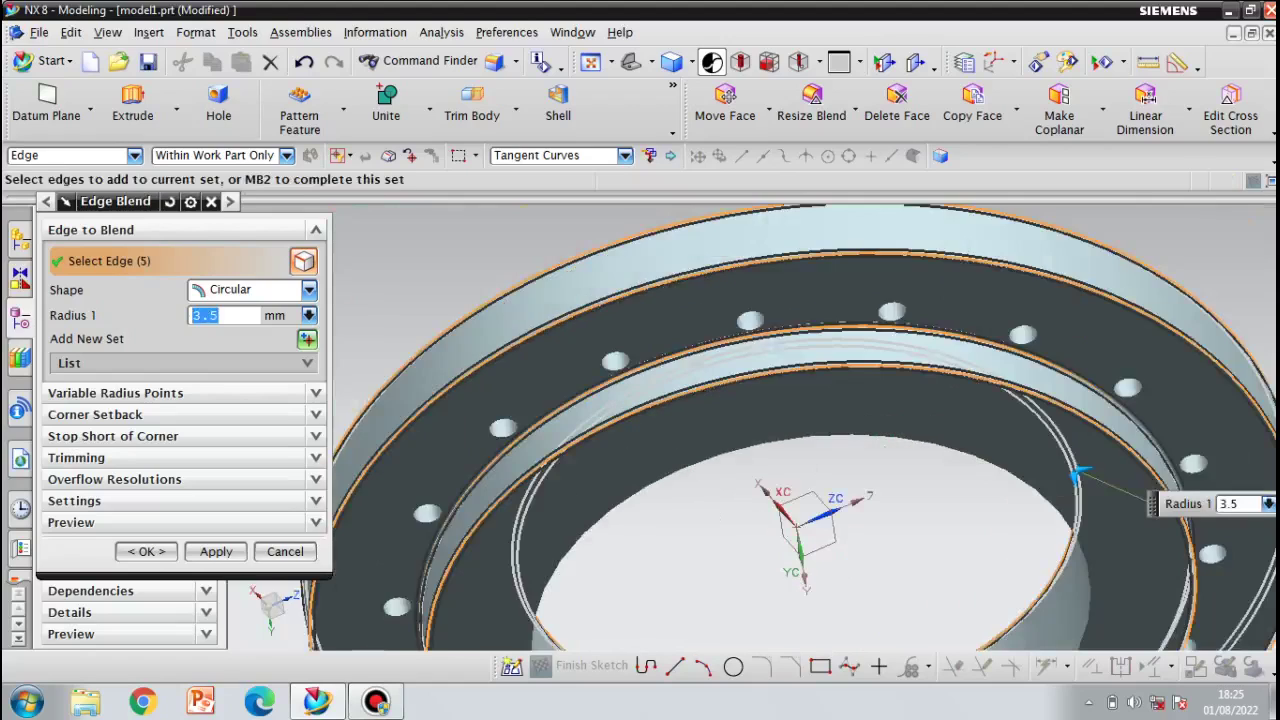
- Add the bore edge on the raised hub face and blend all selected edges with a 3.5 mm radius
middle_click_drag(788, 460, 722, 280)
left_click(581, 324)
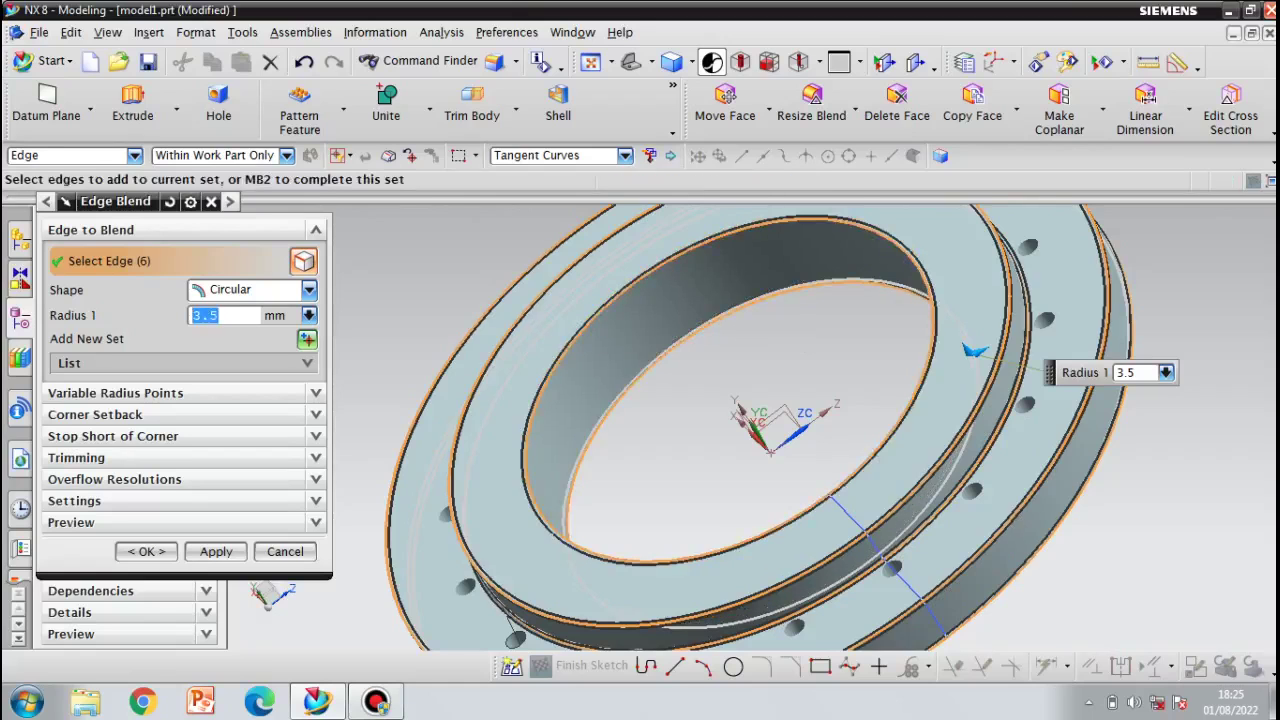
scroll(738, 443, "up", 2)
scroll(738, 443, "down", 3)
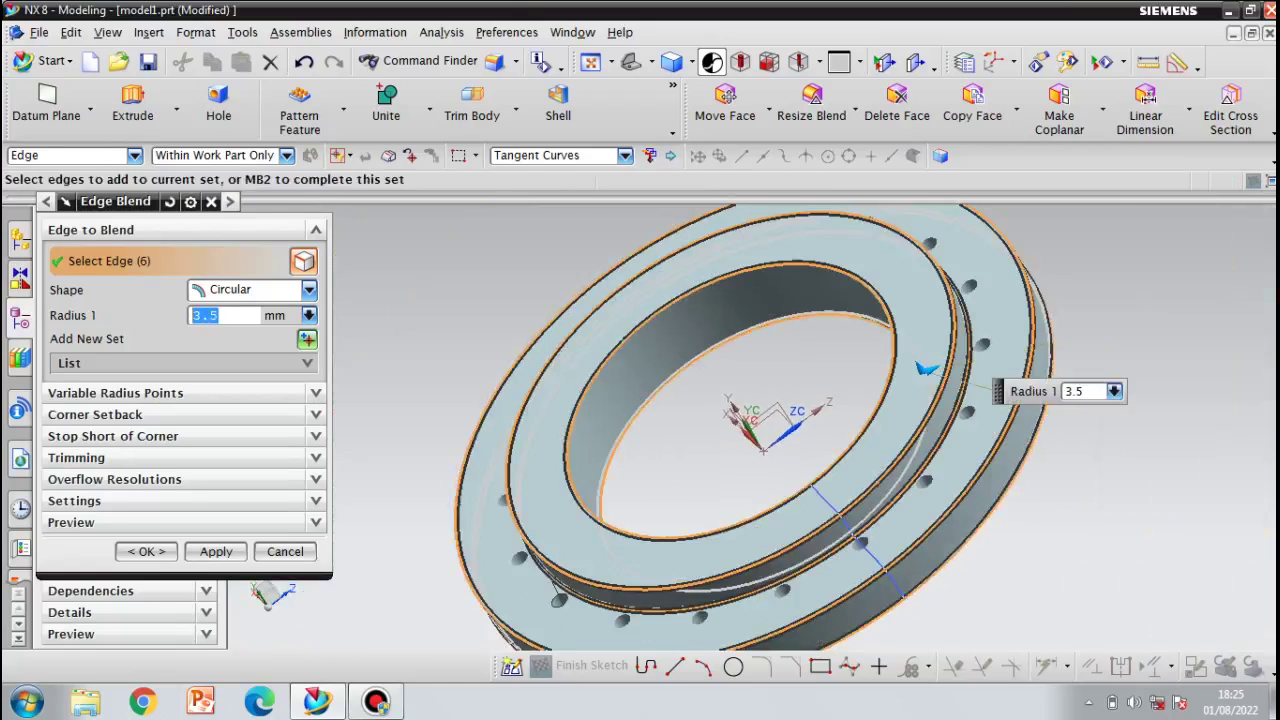
middle_click_drag(738, 443, 728, 332)
scroll(762, 380, "up", 5)
scroll(1047, 465, "down", 6)
middle_click_drag(1047, 465, 985, 396)
left_click(146, 552)
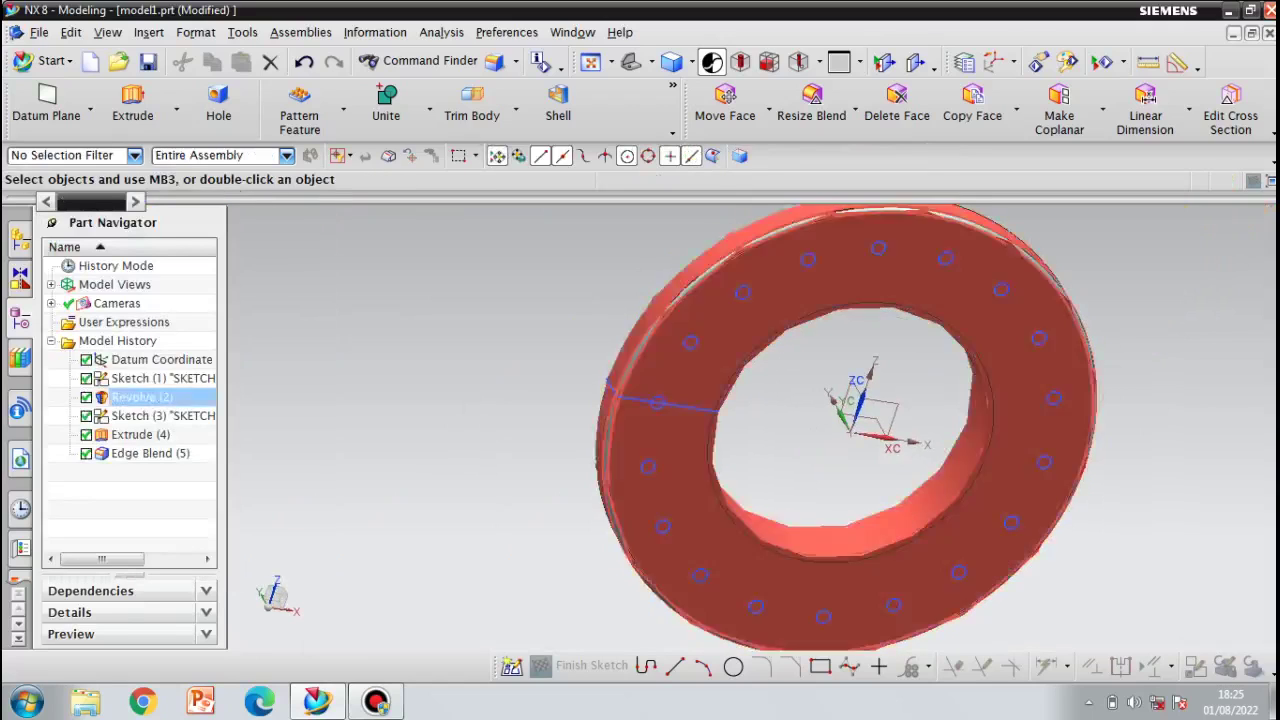
- Start a symmetric Chamfer with a 3 mm distance and select two neighbouring hole edges on the ring's flat face
mouse_move(900, 470)
middle_mouse_down()
mouse_move(885, 400)
mouse_move(825, 385)
mouse_move(760, 470)
mouse_move(748, 460)
mouse_move(790, 385)
mouse_move(842, 380)
mouse_move(874, 292)
mouse_move(870, 314)
middle_mouse_up()
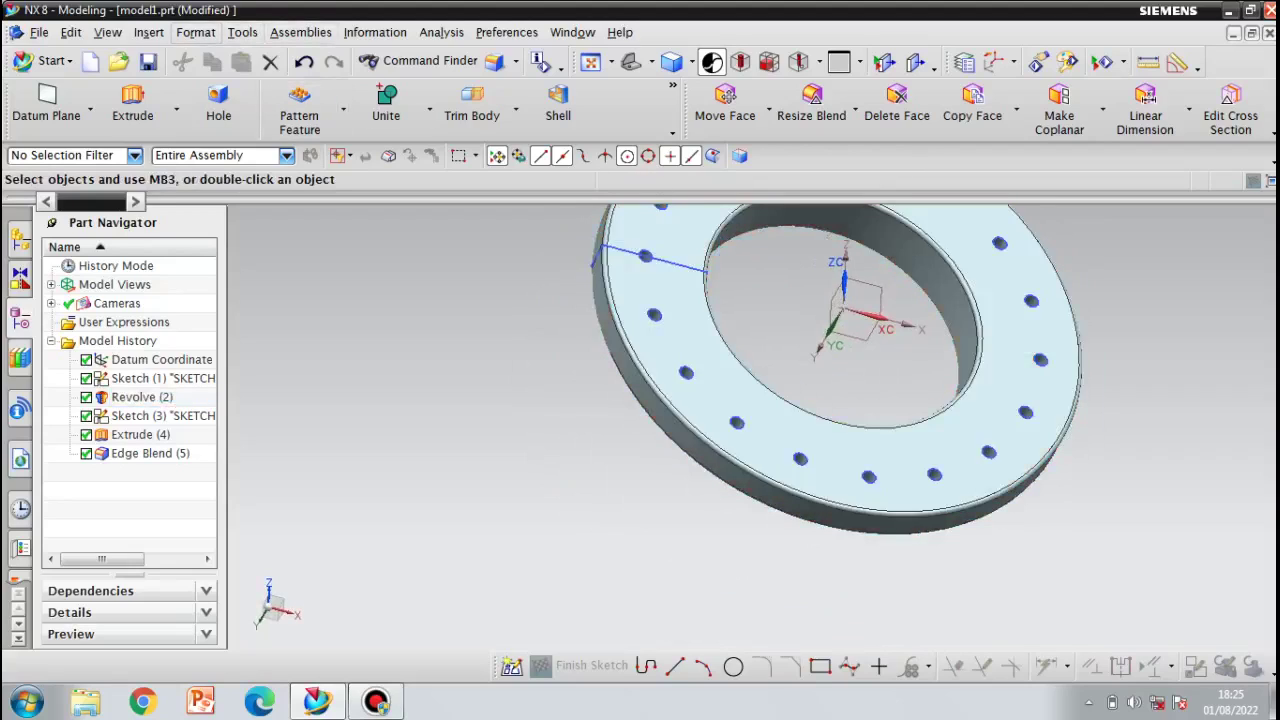
left_click(149, 33)
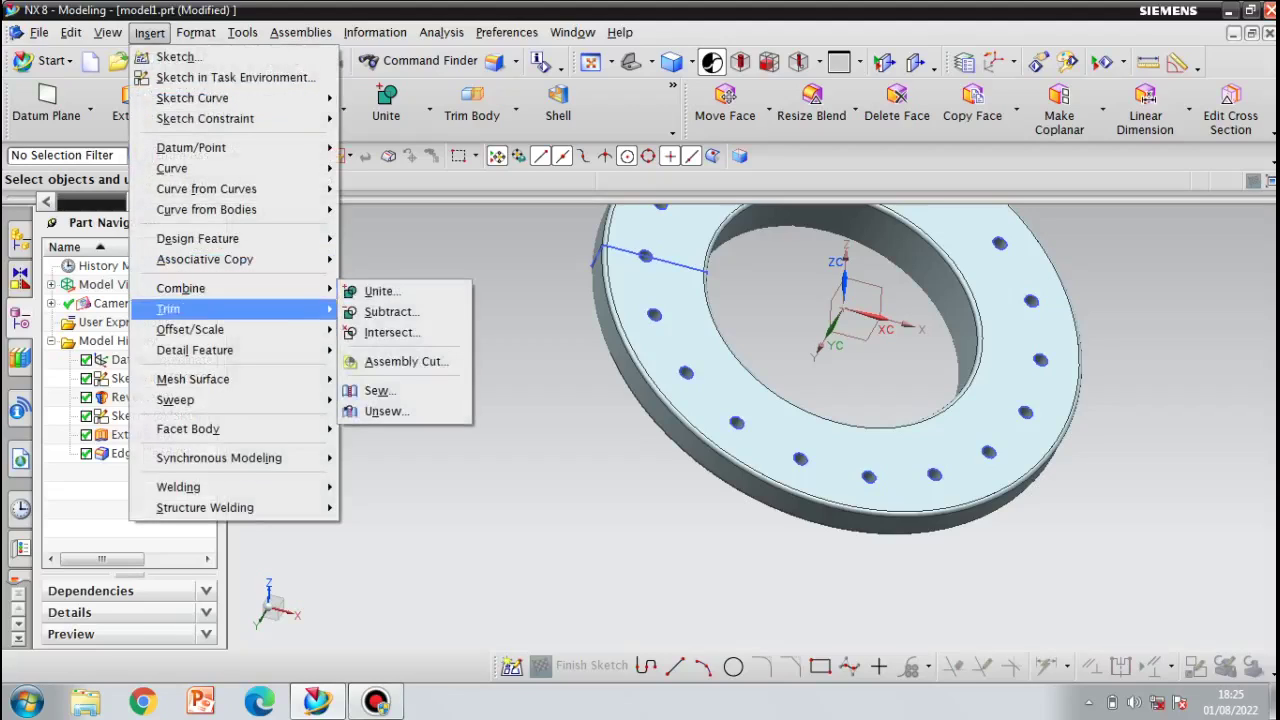
mouse_move(230, 350)
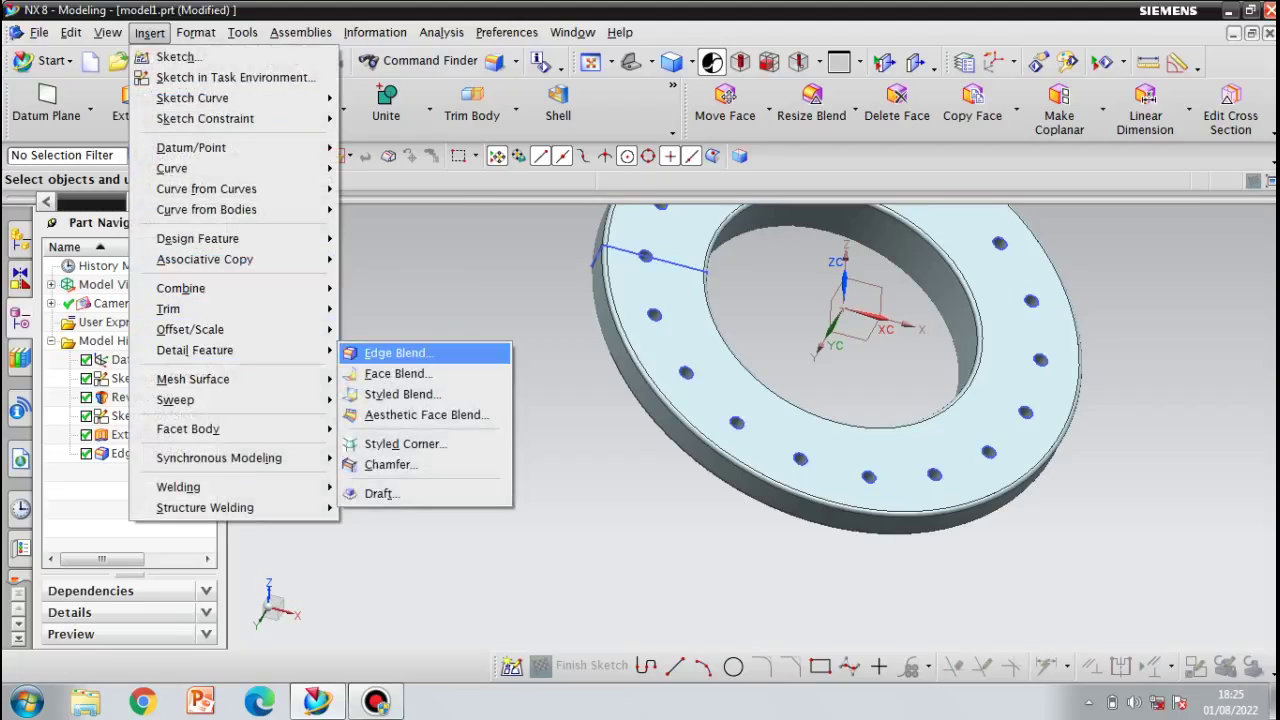
left_click(391, 465)
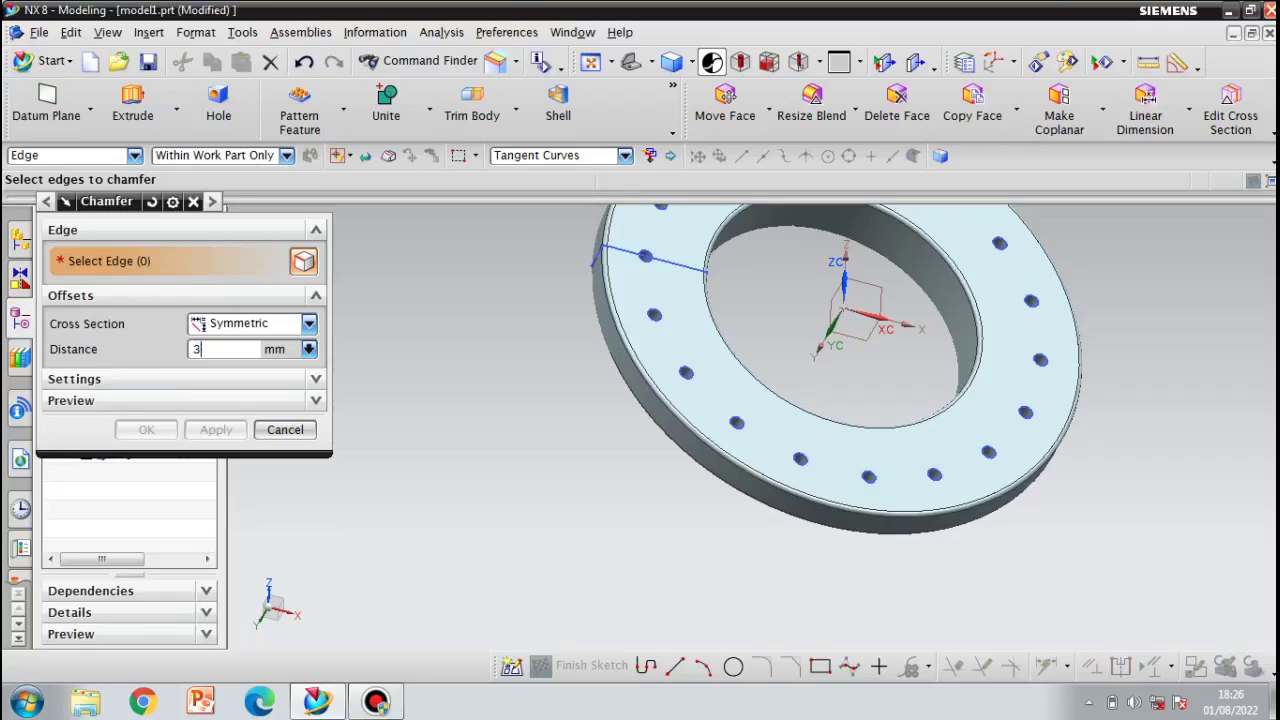
scroll(803, 461, "up", 6)
left_click(803, 462)
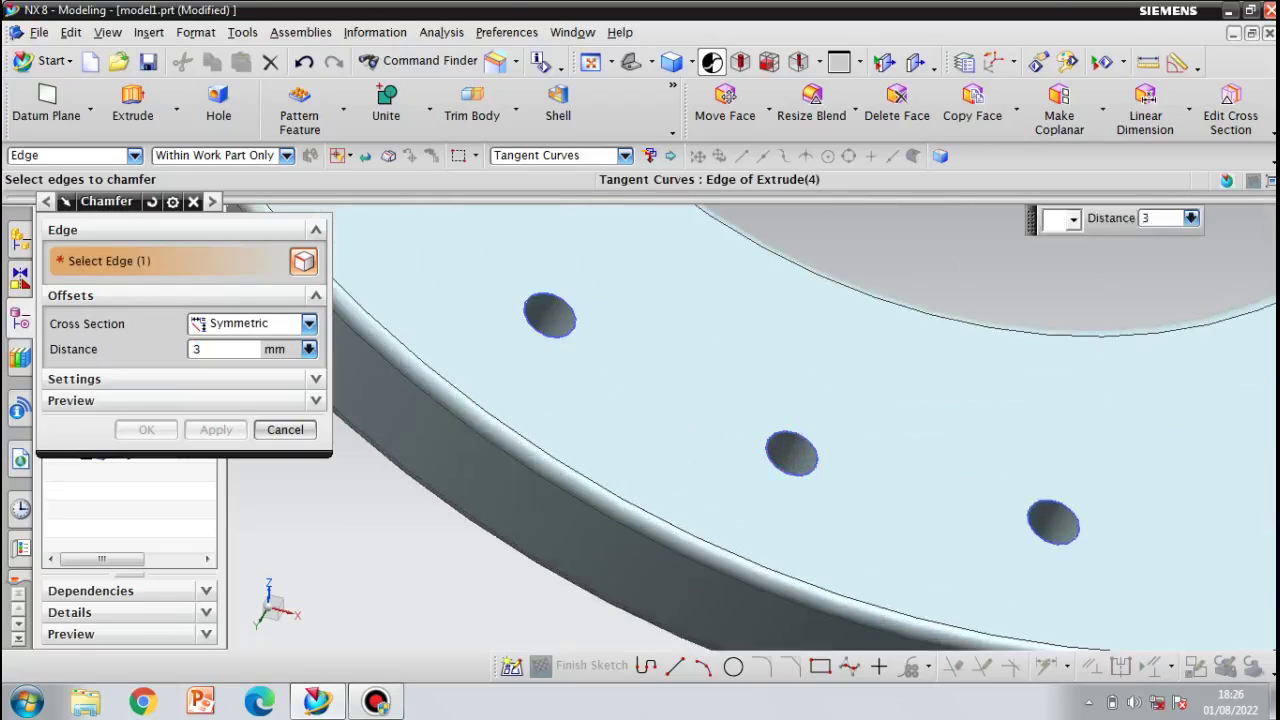
left_click(1045, 520)
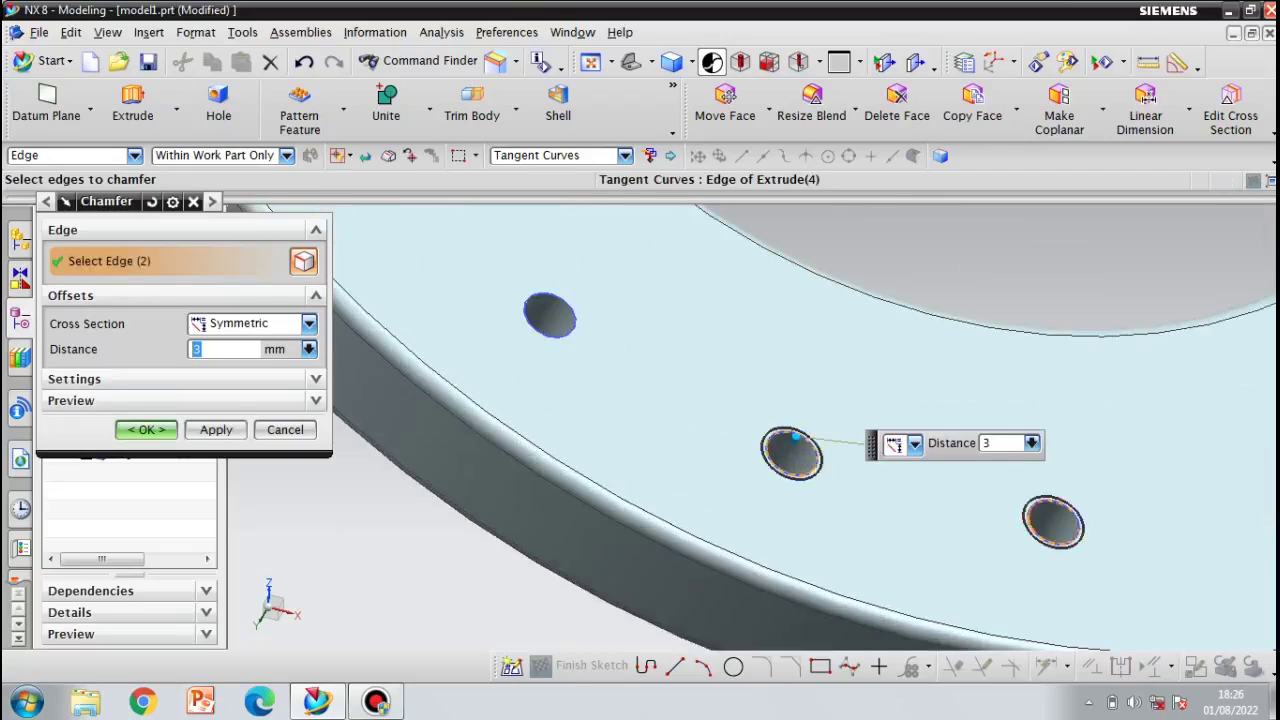
- Add the next five hole edges along the lower rim and past the sketch line on the flat face to the chamfer
middle_click_drag(700, 430, 830, 420)
middle_click_drag(1096, 656, 1084, 649)
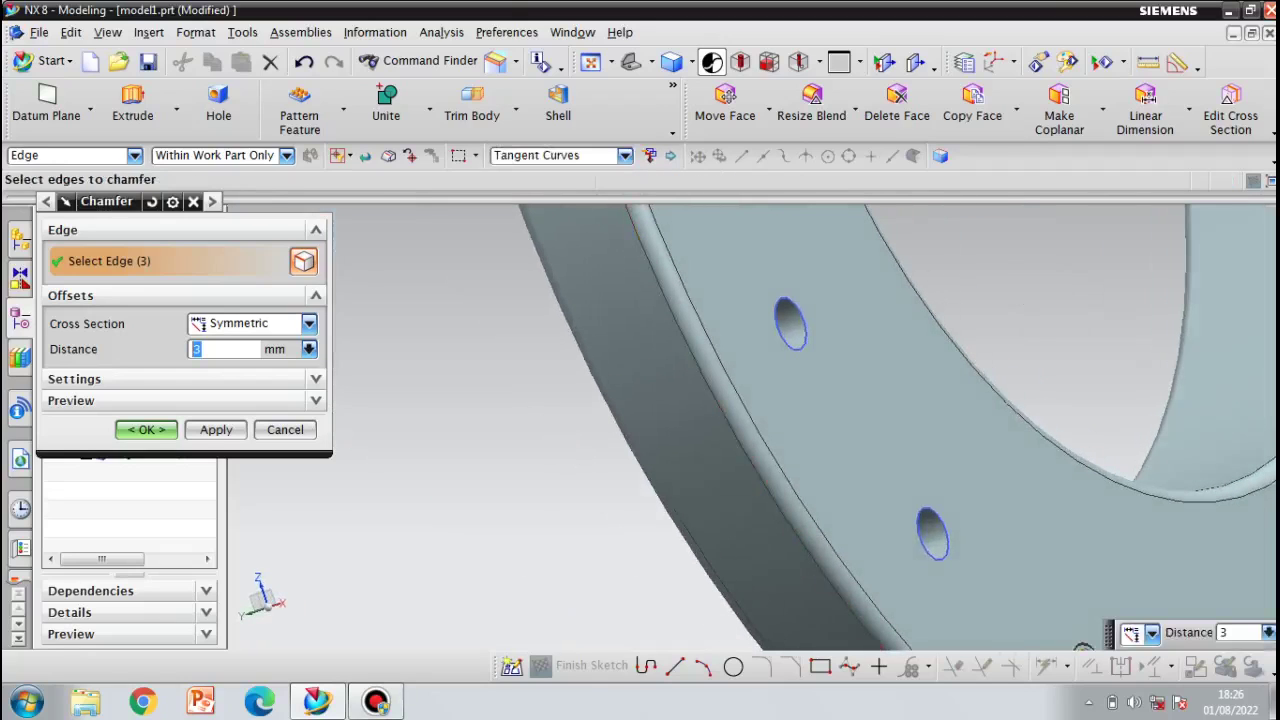
left_click(938, 558)
left_click(796, 348)
scroll(1020, 403, "down", 5)
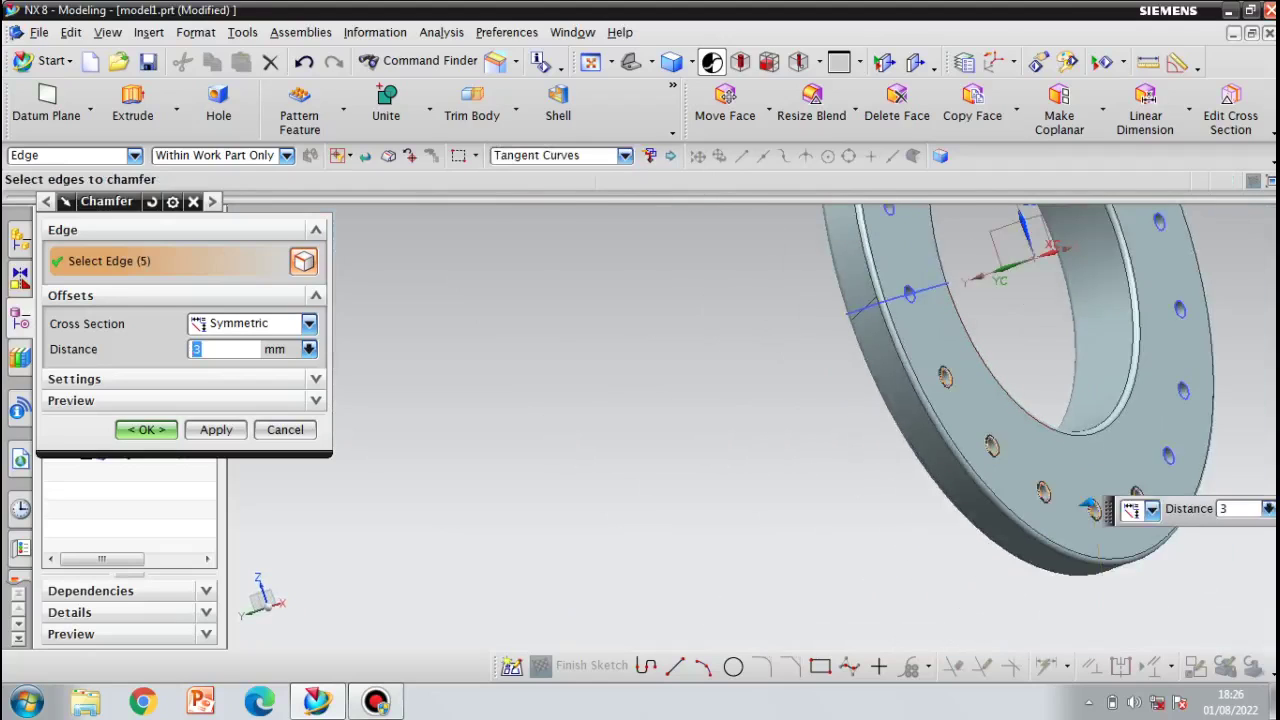
middle_click_drag(910, 295, 623, 517, "shift")
scroll(616, 517, "up", 5)
left_click(637, 540)
left_click(577, 273)
scroll(742, 321, "down", 5)
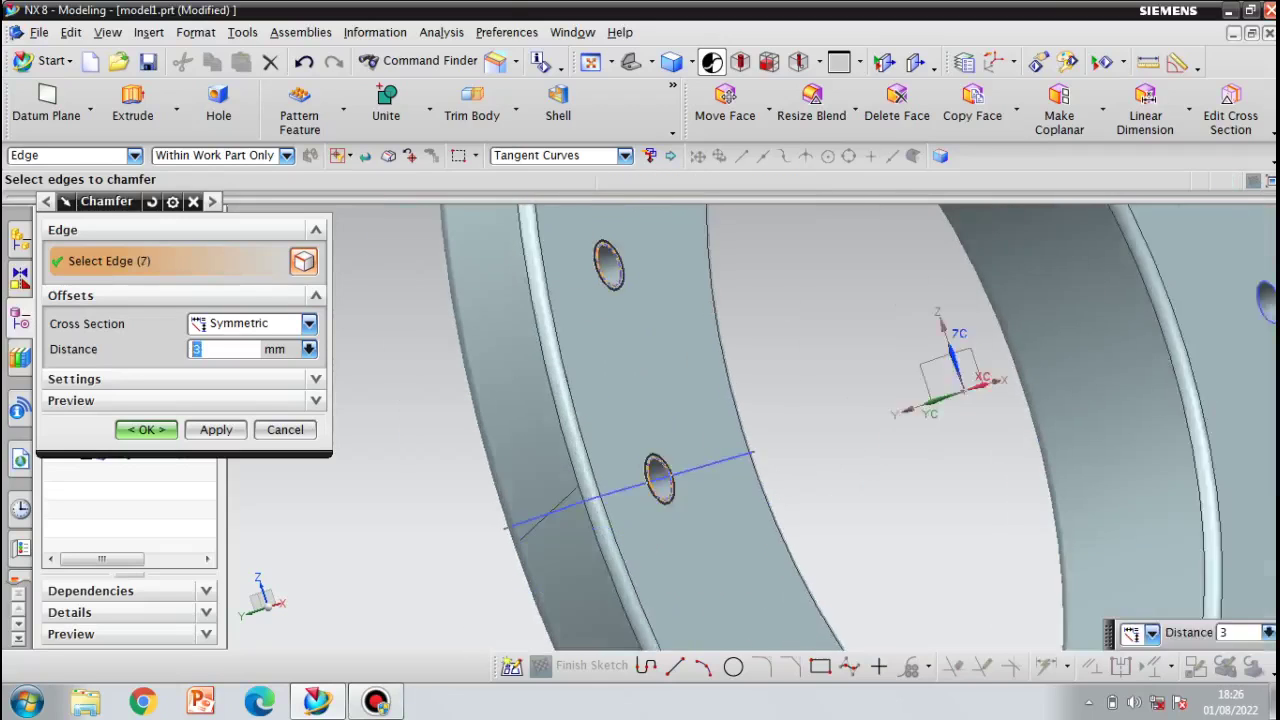
- Add the next eight hole edges around the upper part of the flat face to the chamfer
middle_click_drag(742, 321, 738, 508, "shift")
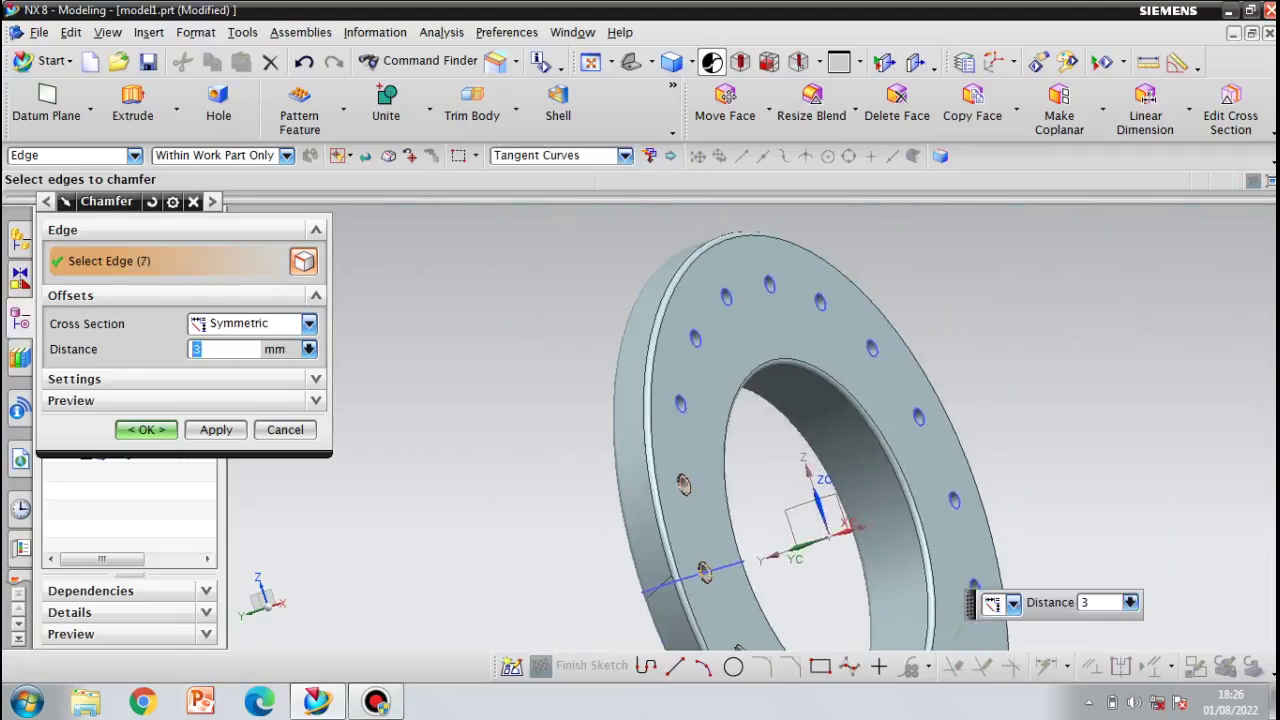
left_click(680, 403)
left_click(695, 338)
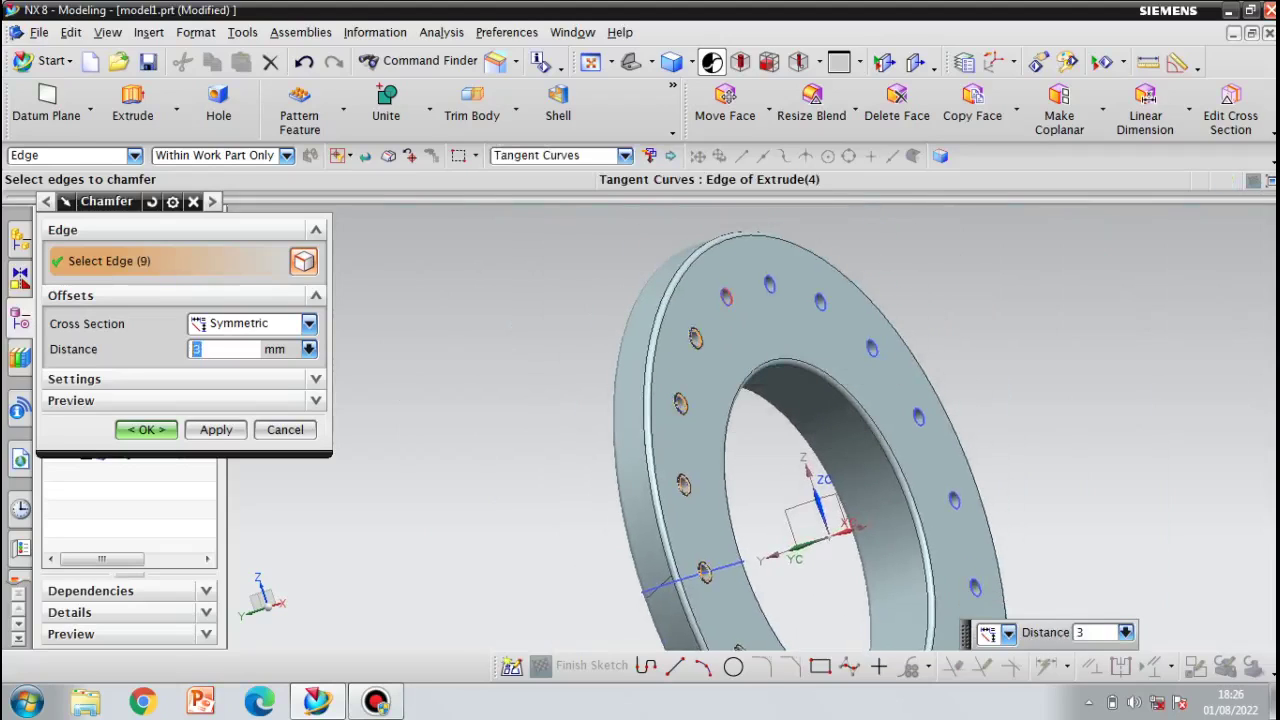
left_click(769, 286)
left_click(820, 302)
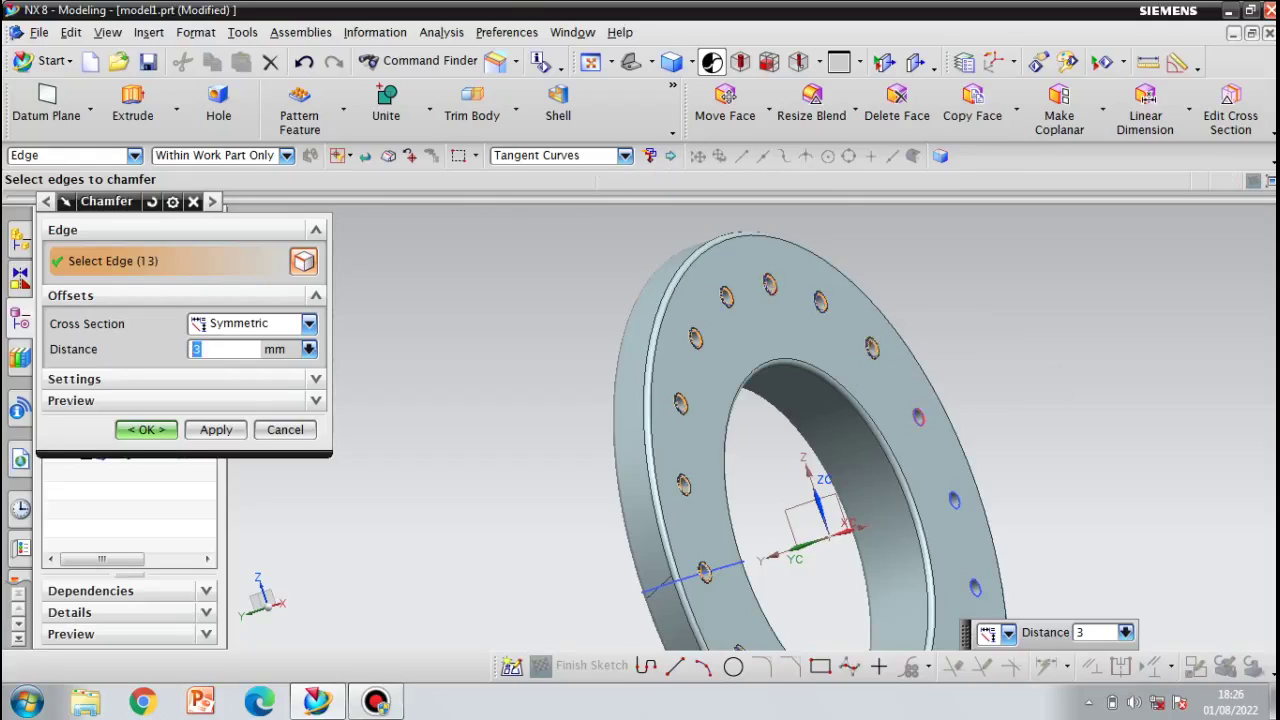
left_click(954, 500)
- Add the three remaining hole edges on the ring's flat face to the chamfer
middle_click_drag(942, 545, 744, 315, "shift")
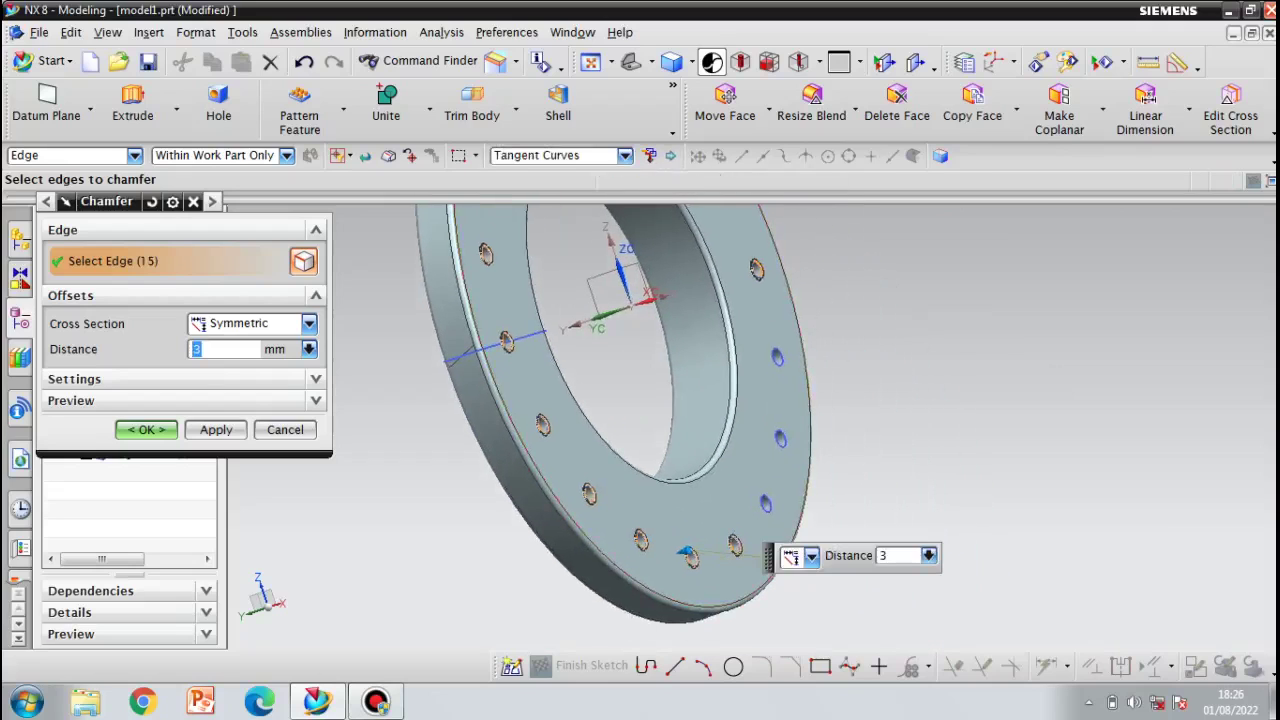
left_click(777, 358)
left_click(780, 438)
left_click(765, 503)
middle_click_drag(957, 415, 1013, 407, "shift")
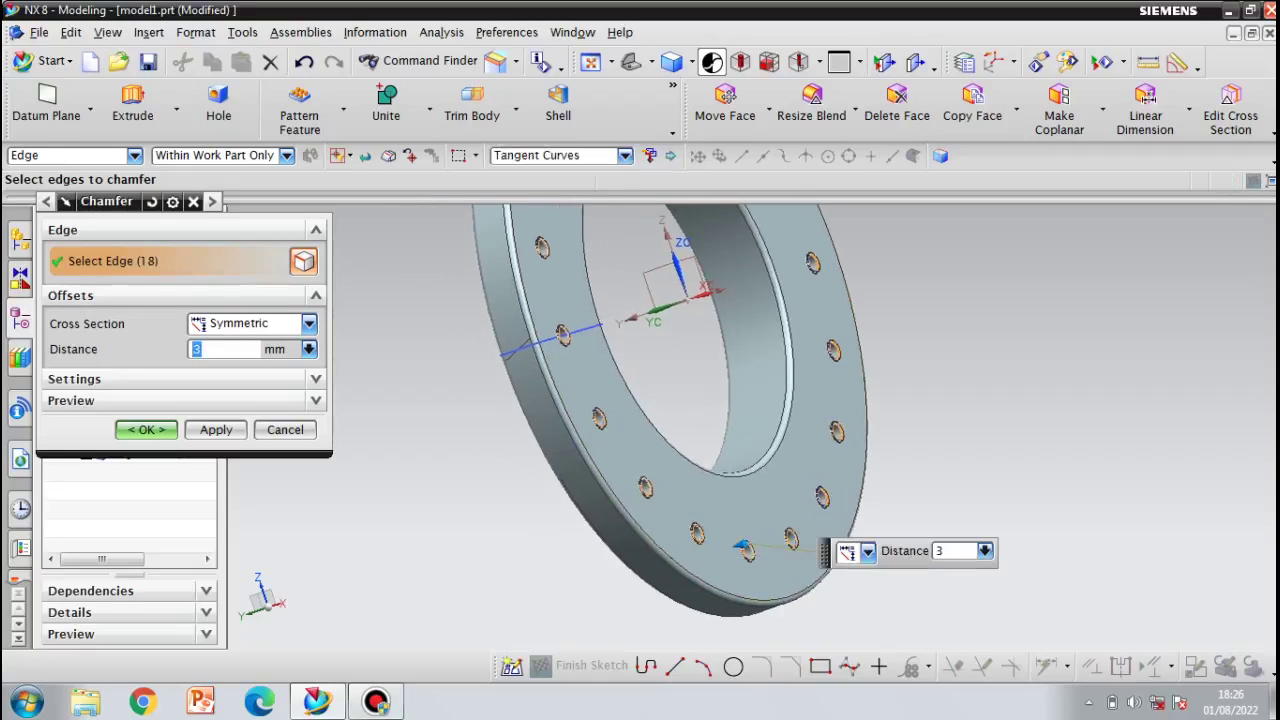
- On the stepped side, add the hole edge on the sketch line and the two below it to the chamfer
scroll(1013, 407, "down", 1)
middle_click_drag(795, 517, 827, 523)
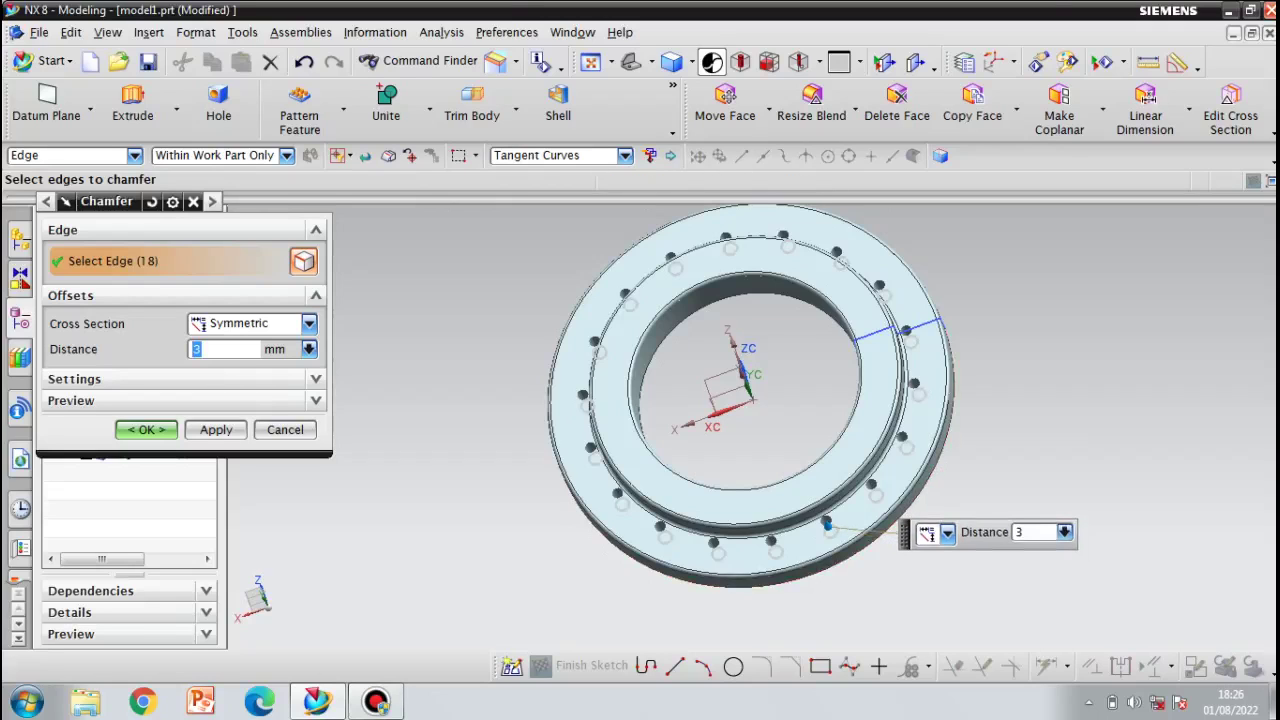
scroll(915, 387, "down", 3)
scroll(915, 387, "up", 7)
left_click(910, 378)
left_click(881, 505)
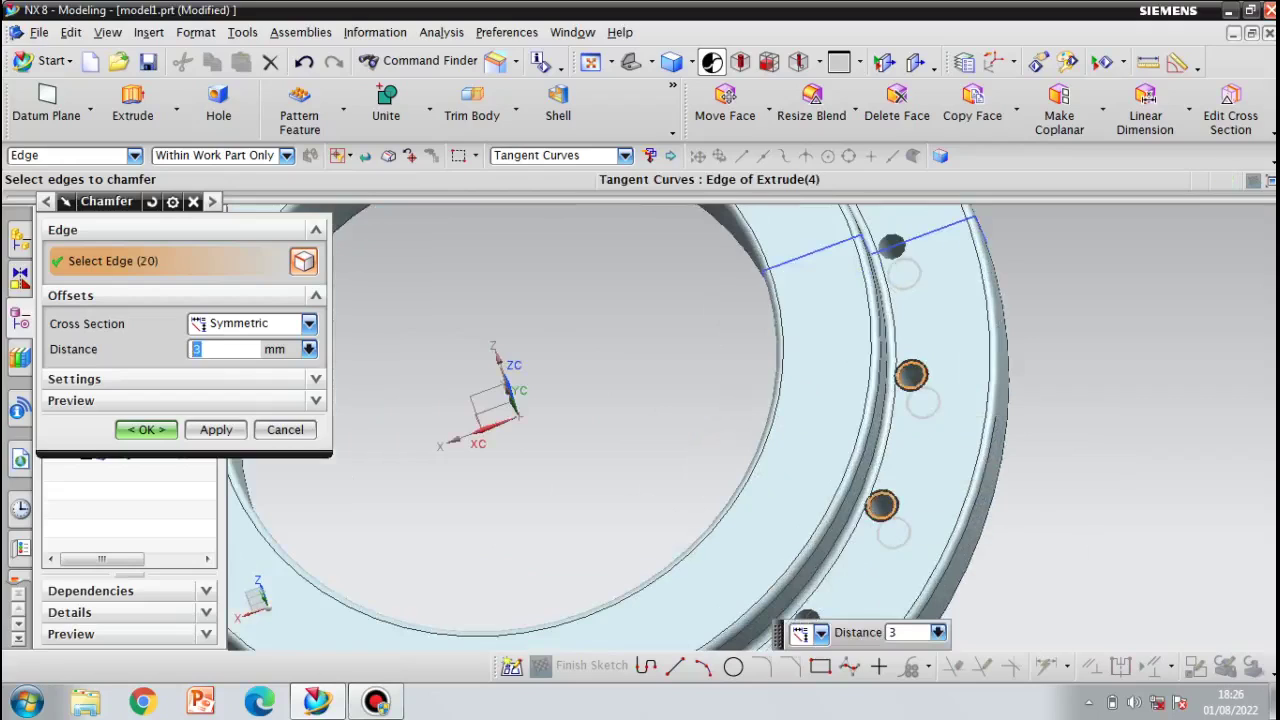
scroll(1050, 400, "down", 4)
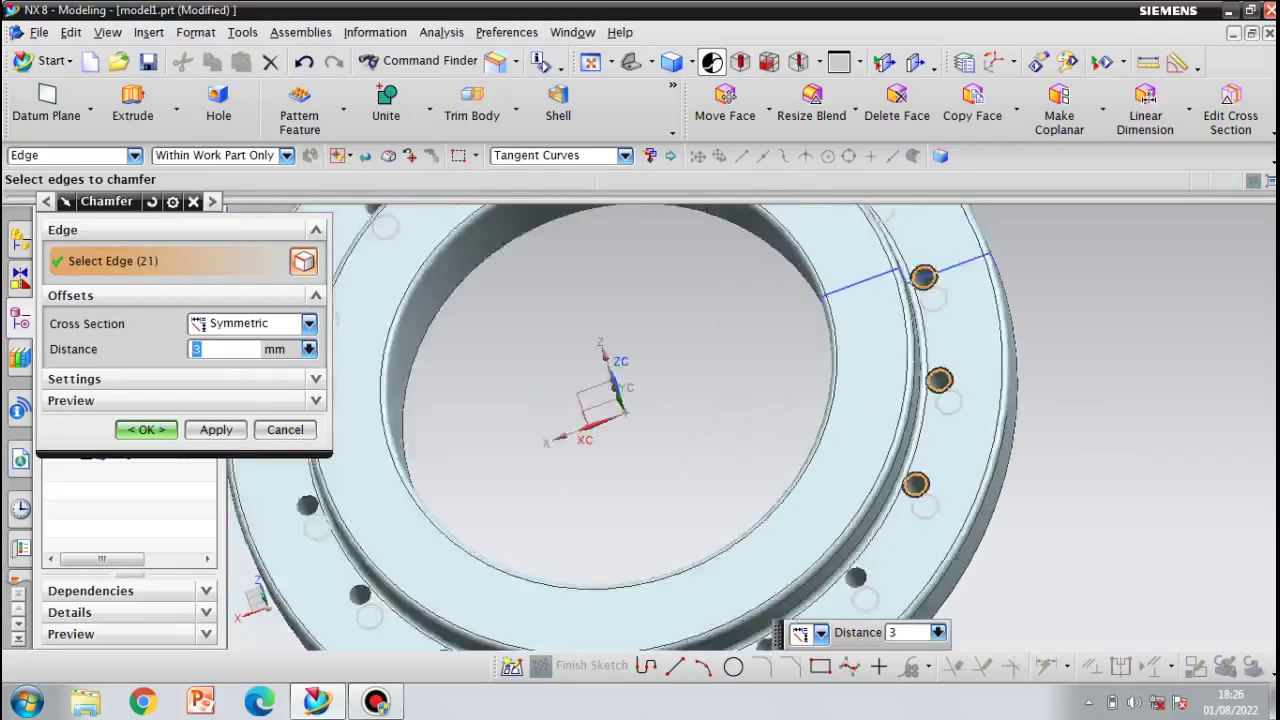
- Add the next five hole edges along the lower part of the stepped side's flange to the chamfer
scroll(925, 570, "up", 2)
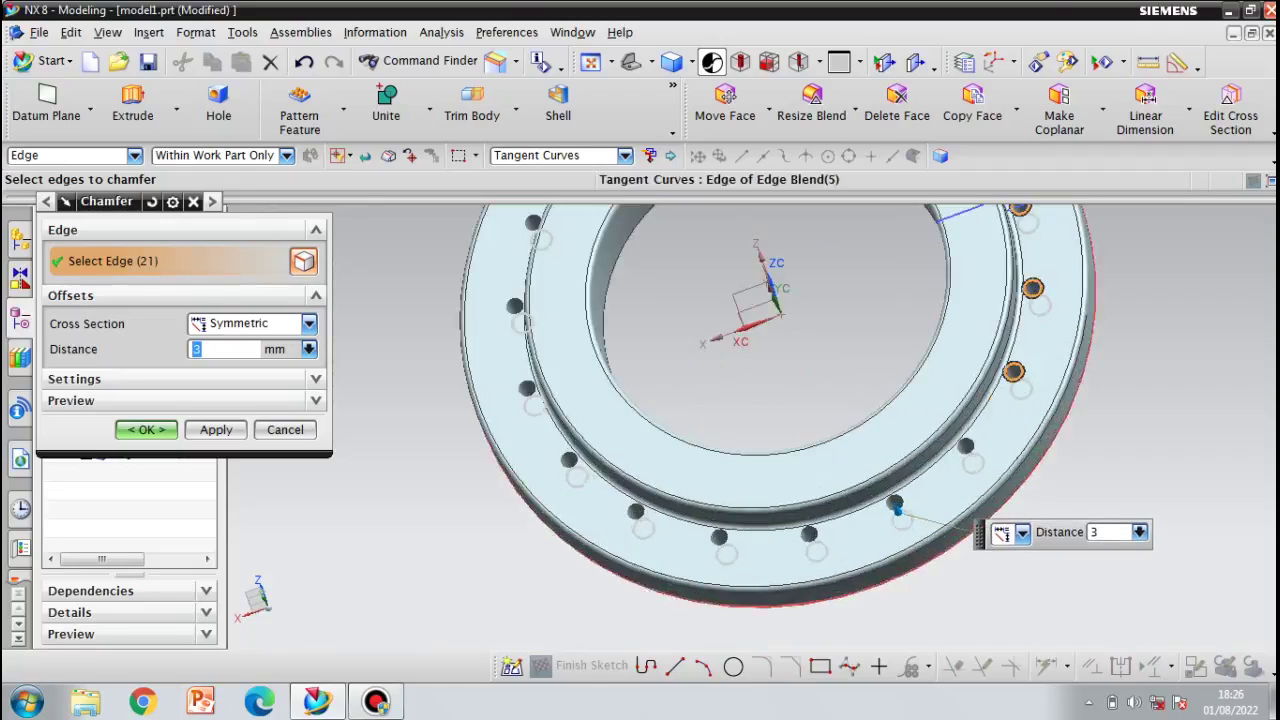
left_click(966, 448)
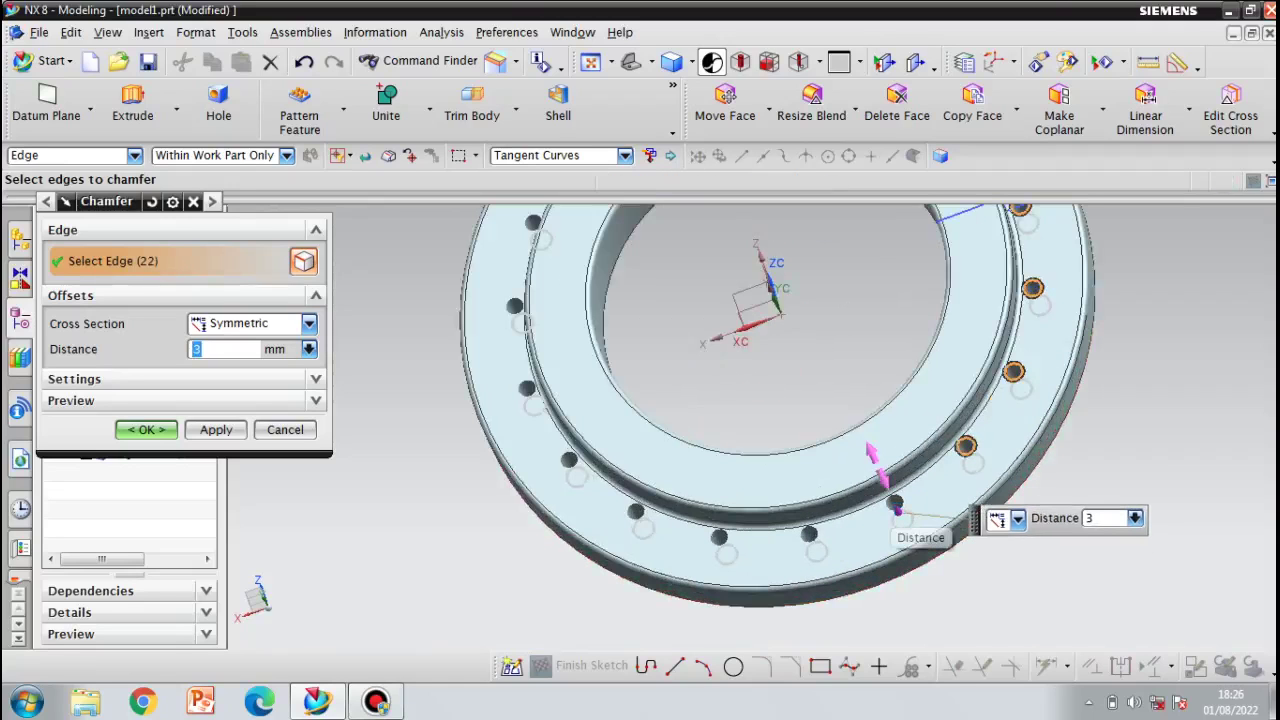
scroll(896, 500, "down", 1)
scroll(896, 500, "up", 4)
left_click(890, 490)
left_click(721, 566)
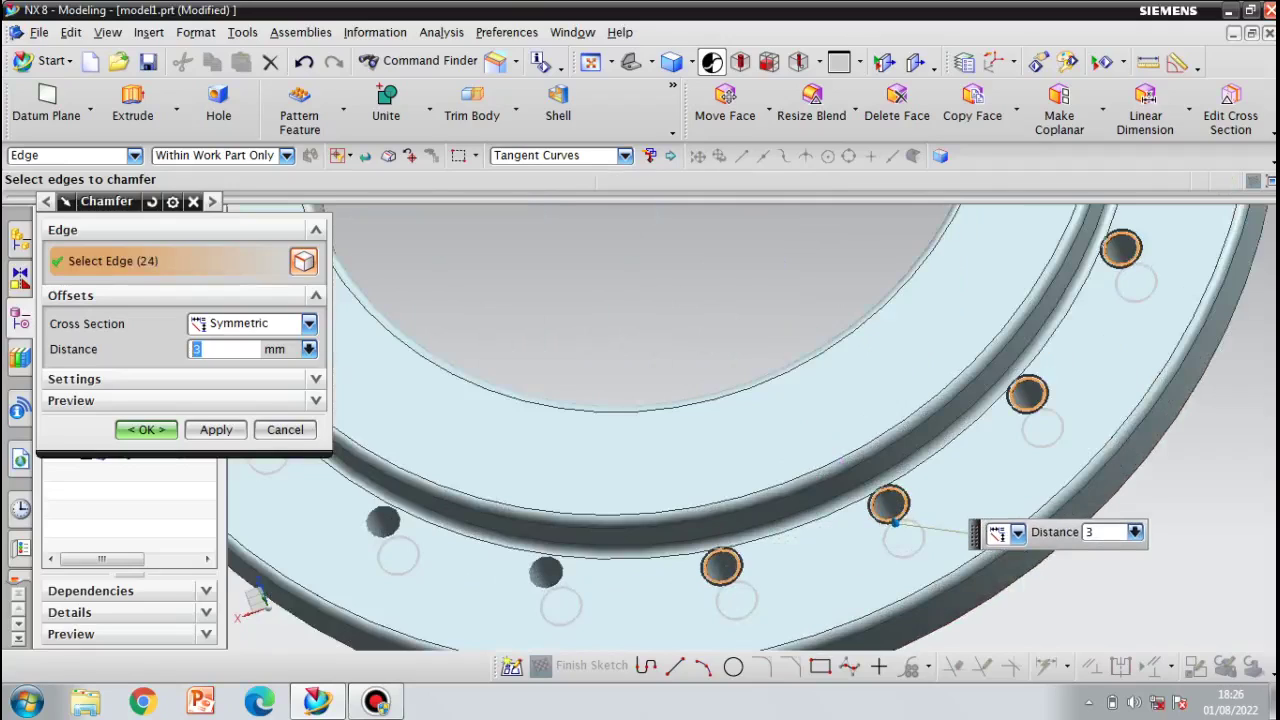
left_click(545, 571)
left_click(383, 521)
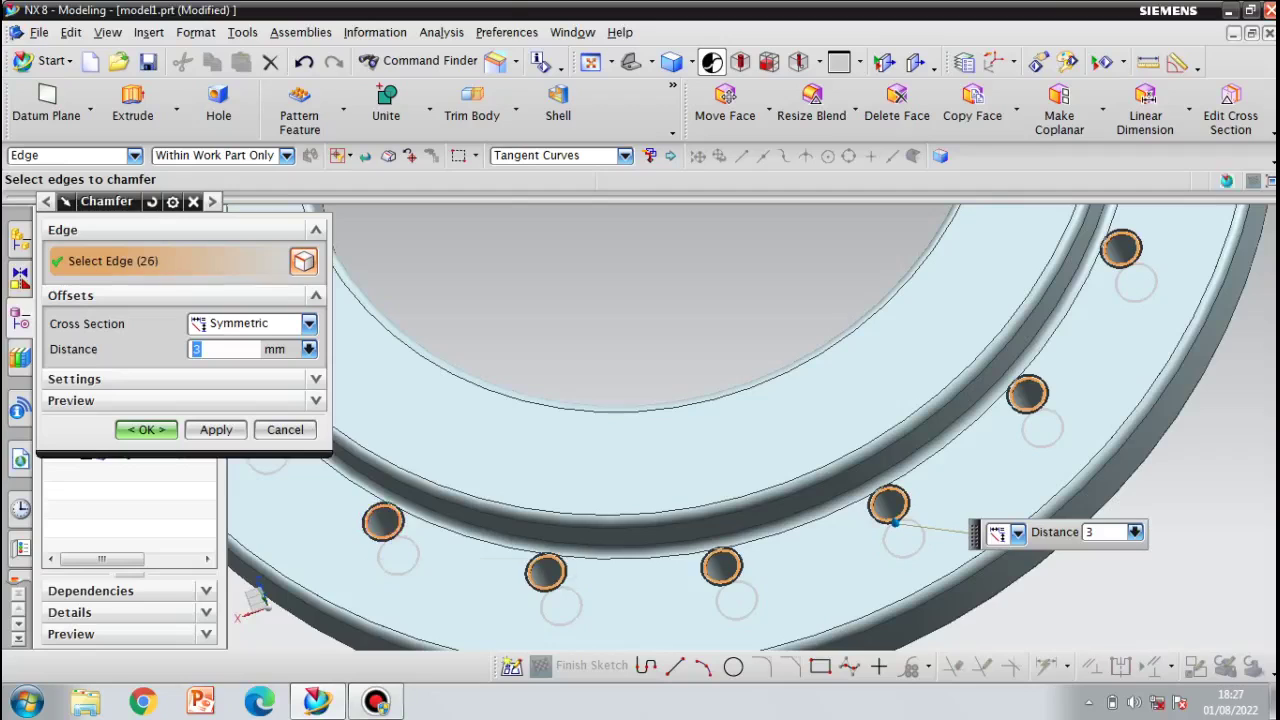
- Extend the chamfer selection with the next three hole edges going up the far side of the stepped flange
scroll(500, 543, "up", 5)
scroll(399, 506, "down", 4)
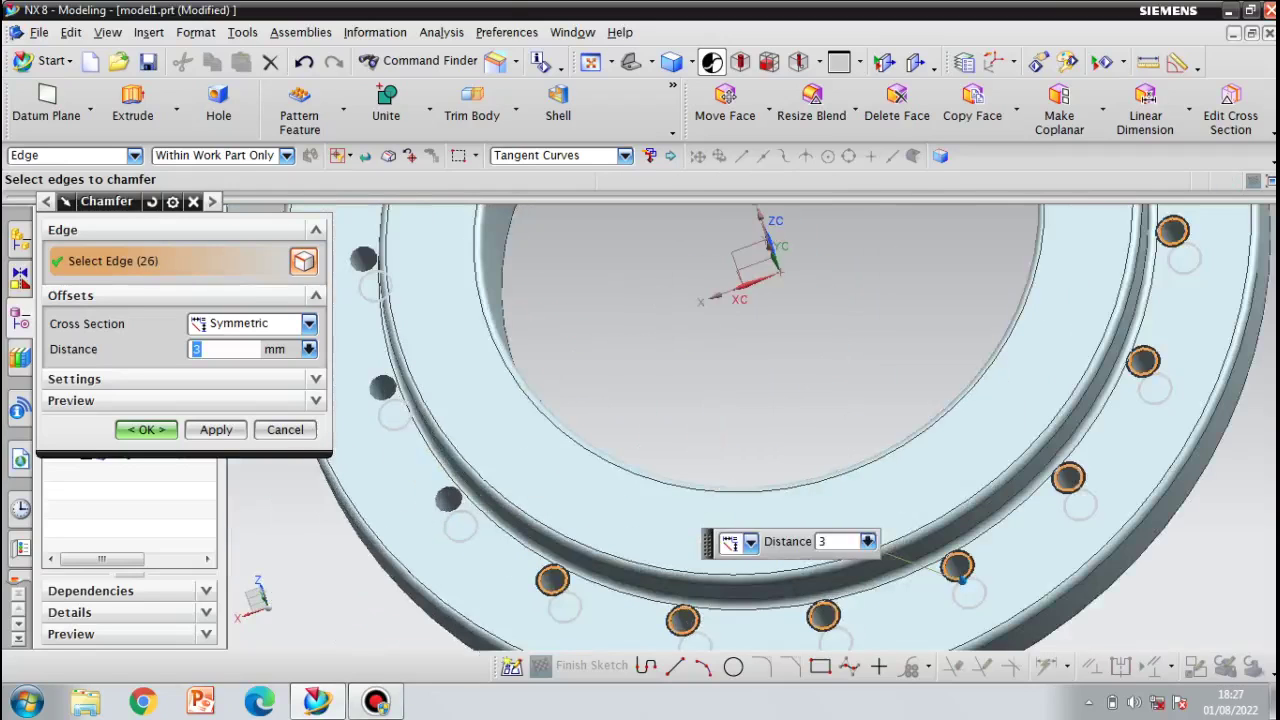
left_click(448, 498)
left_click(382, 387)
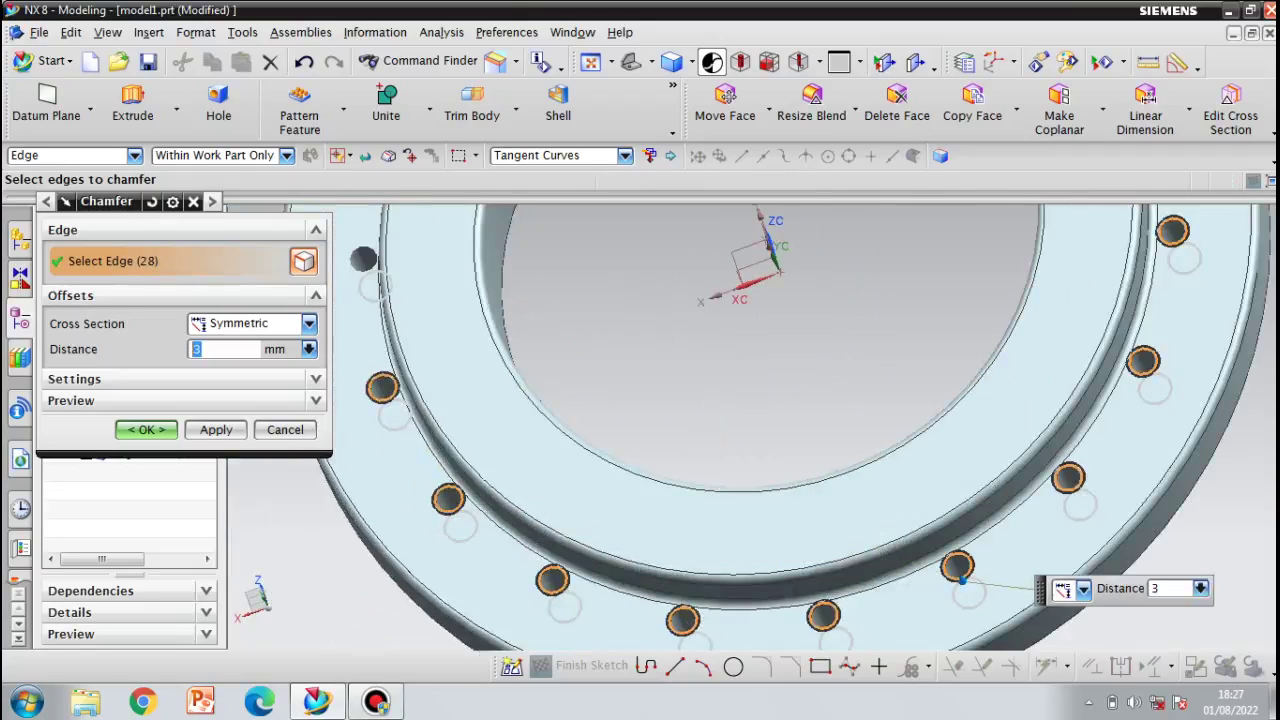
left_click(363, 259)
scroll(363, 259, "up", 5)
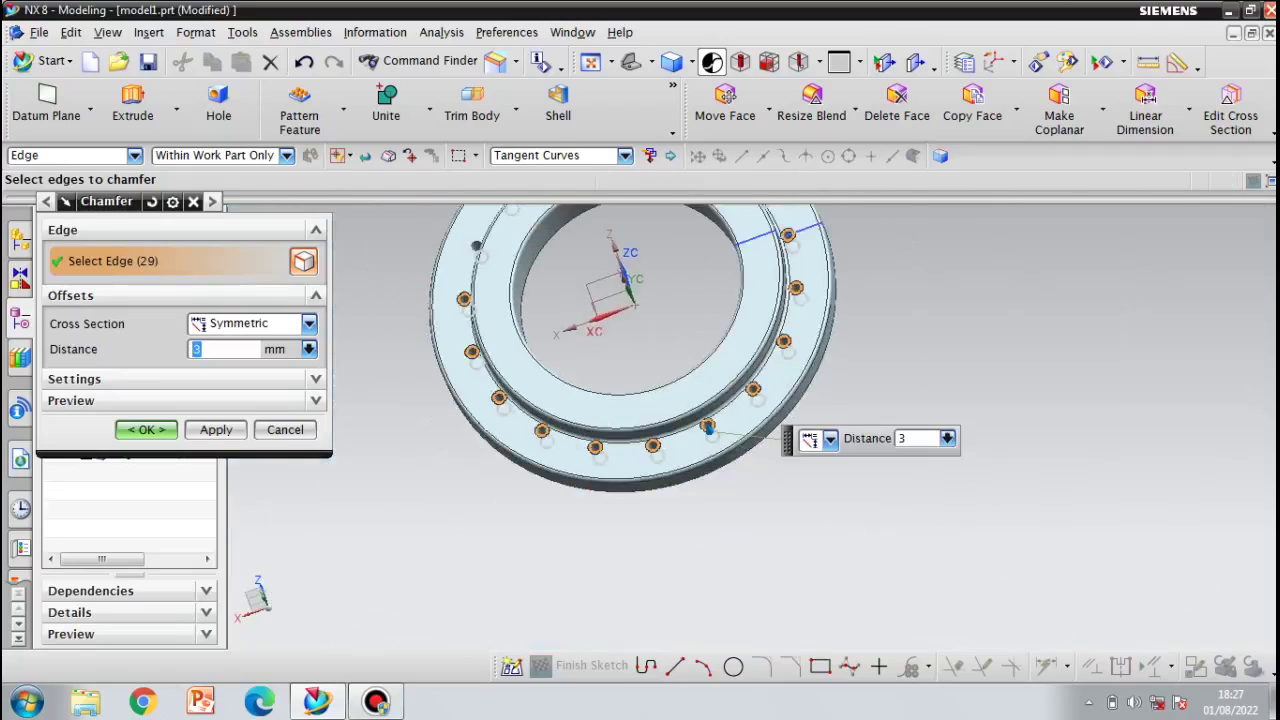
- Add the seven remaining hole edges along the upper part of the stepped flange to the chamfer
middle_click_drag(537, 334, 537, 514, "shift")
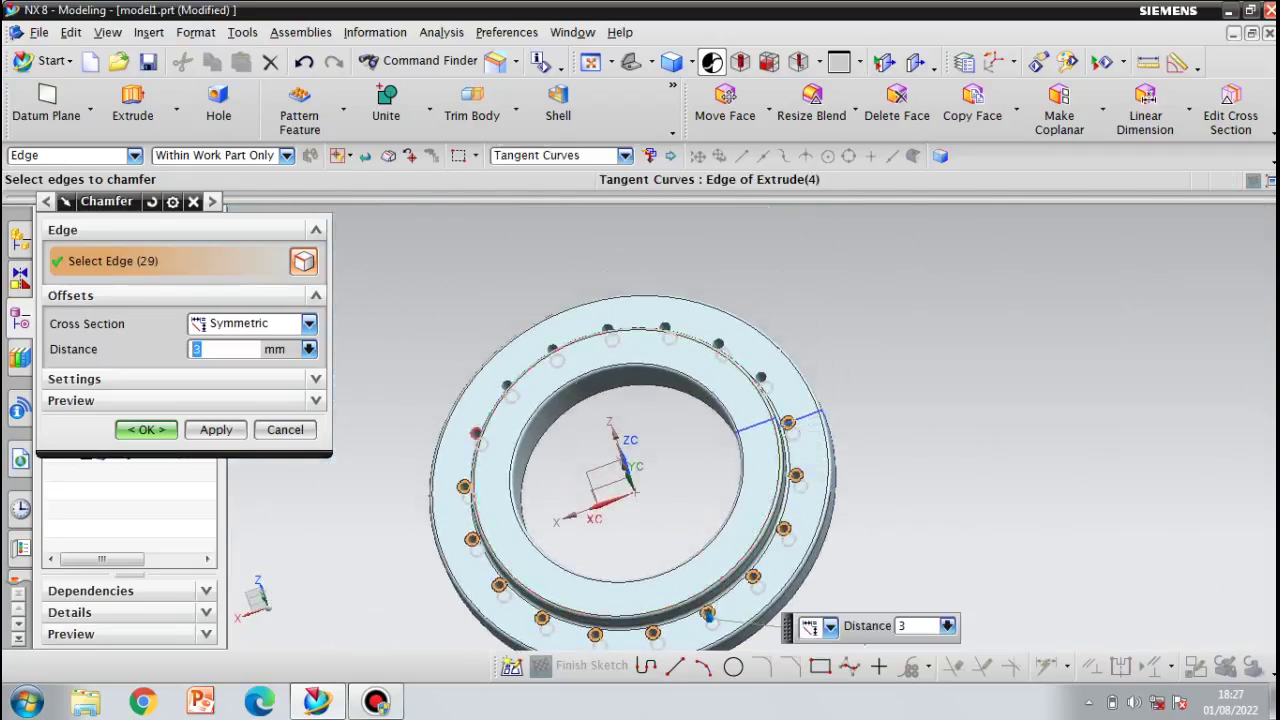
scroll(475, 431, "down", 3)
left_click(479, 427)
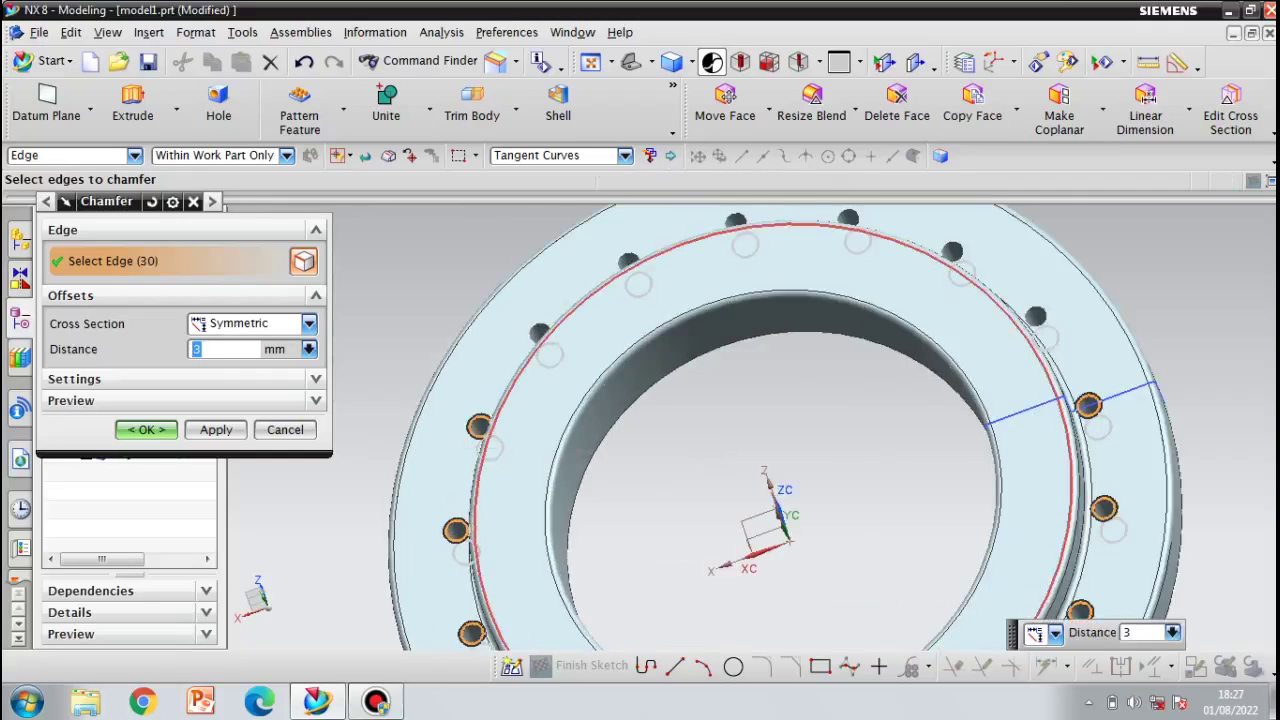
left_click(538, 332)
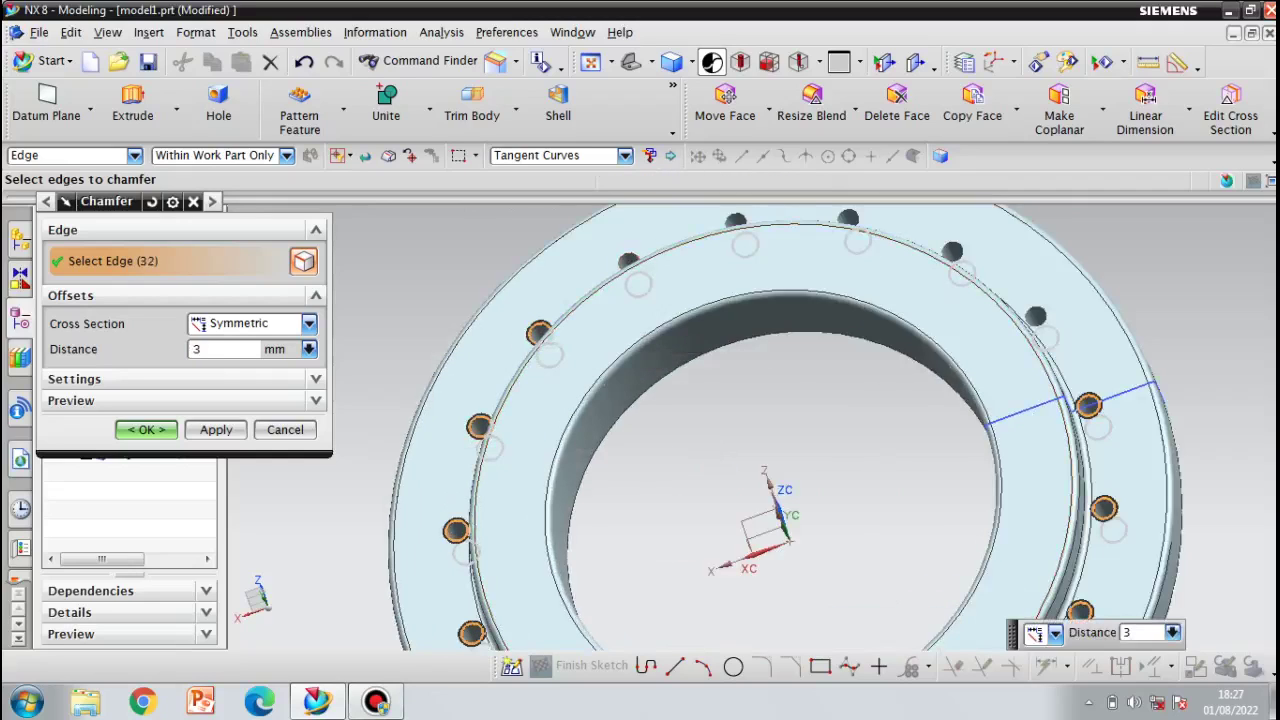
left_click(735, 221)
left_click(848, 218)
left_click(1035, 316)
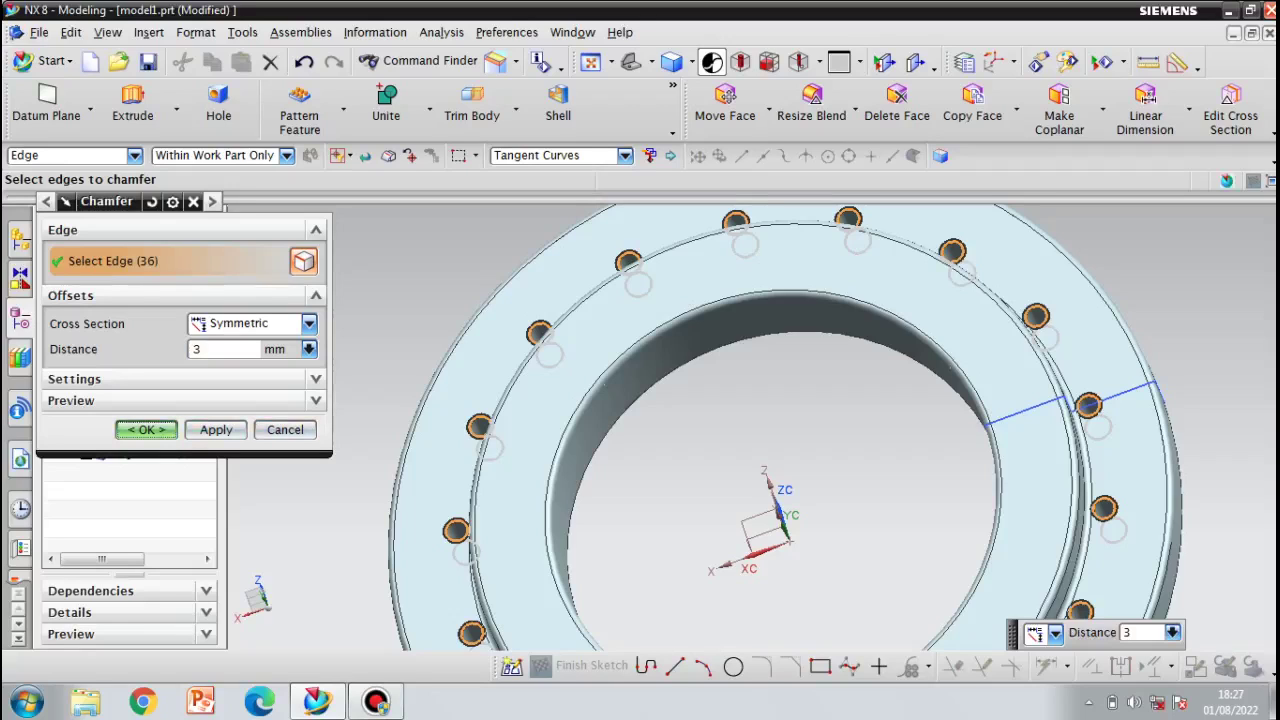
- Apply the 3 mm symmetric chamfer to the selected hole edges and inspect the chamfered holes on the ring's flat face
left_click(146, 430)
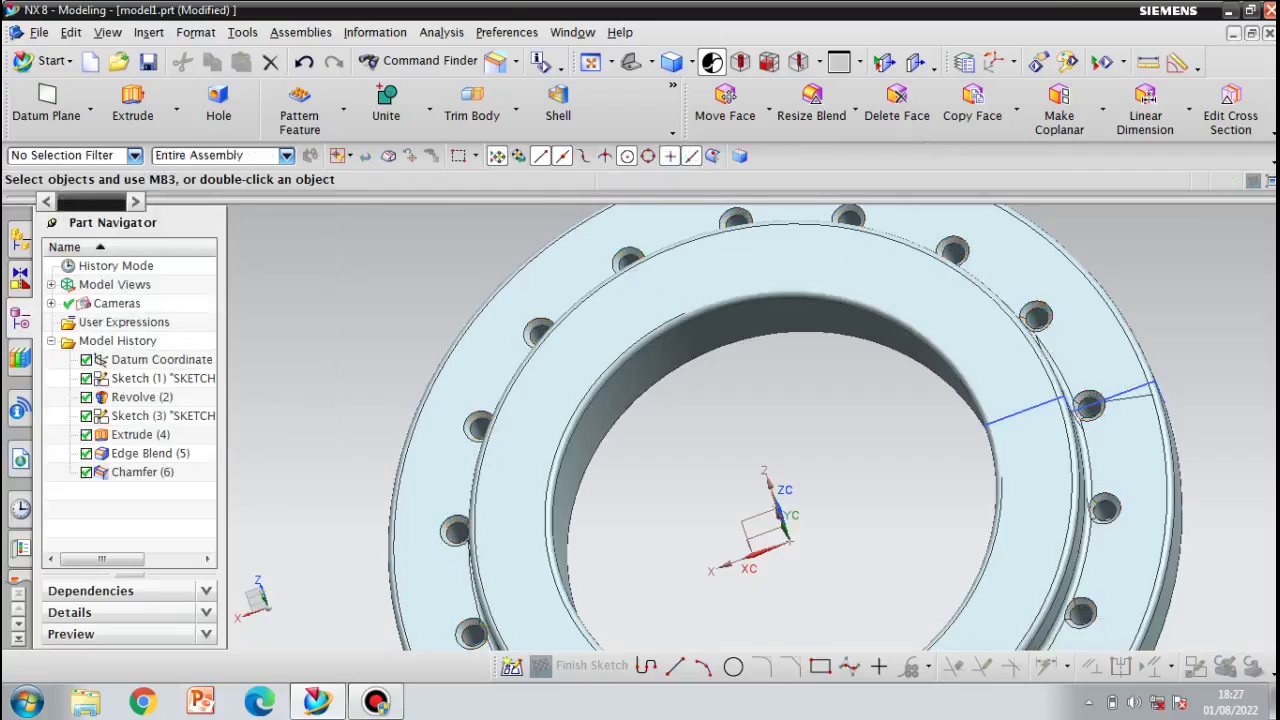
scroll(910, 384, "up", 2)
scroll(912, 382, "down", 5)
middle_click_drag(914, 384, 610, 335)
scroll(862, 488, "up", 5)
middle_click_drag(862, 486, 812, 442)
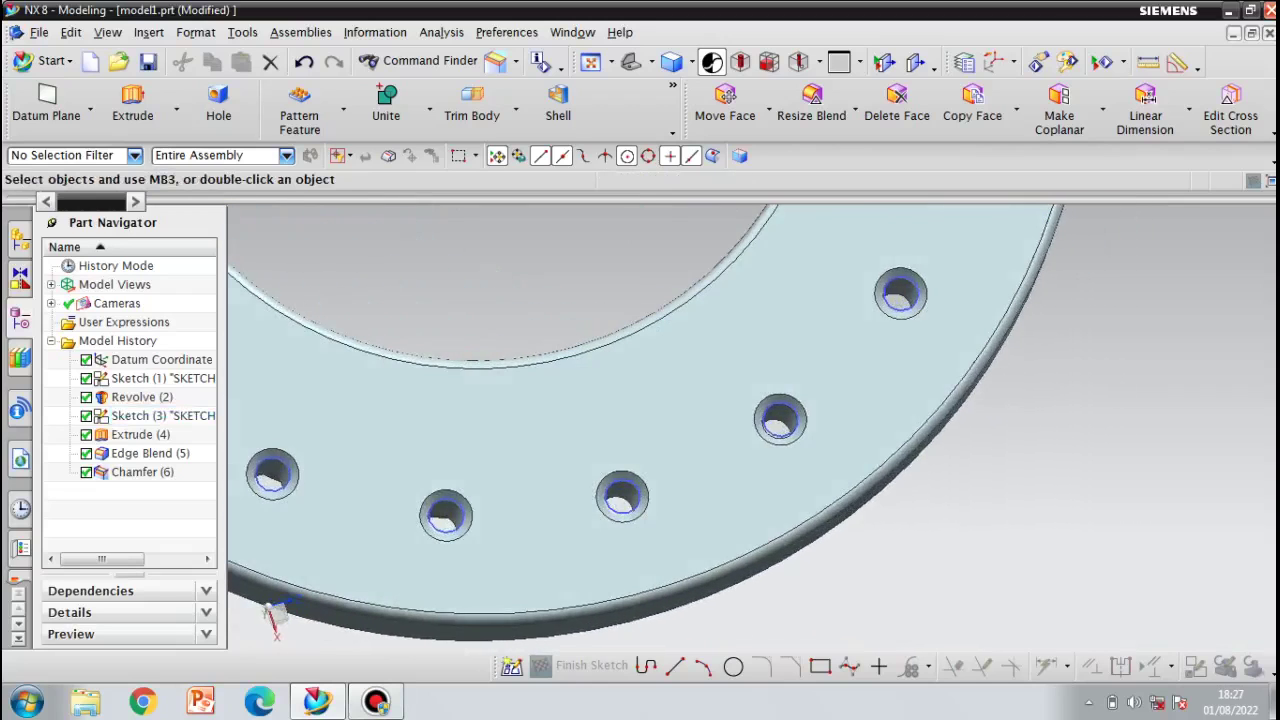
scroll(1065, 463, "down", 5)
middle_click_drag(1065, 463, 1015, 440)
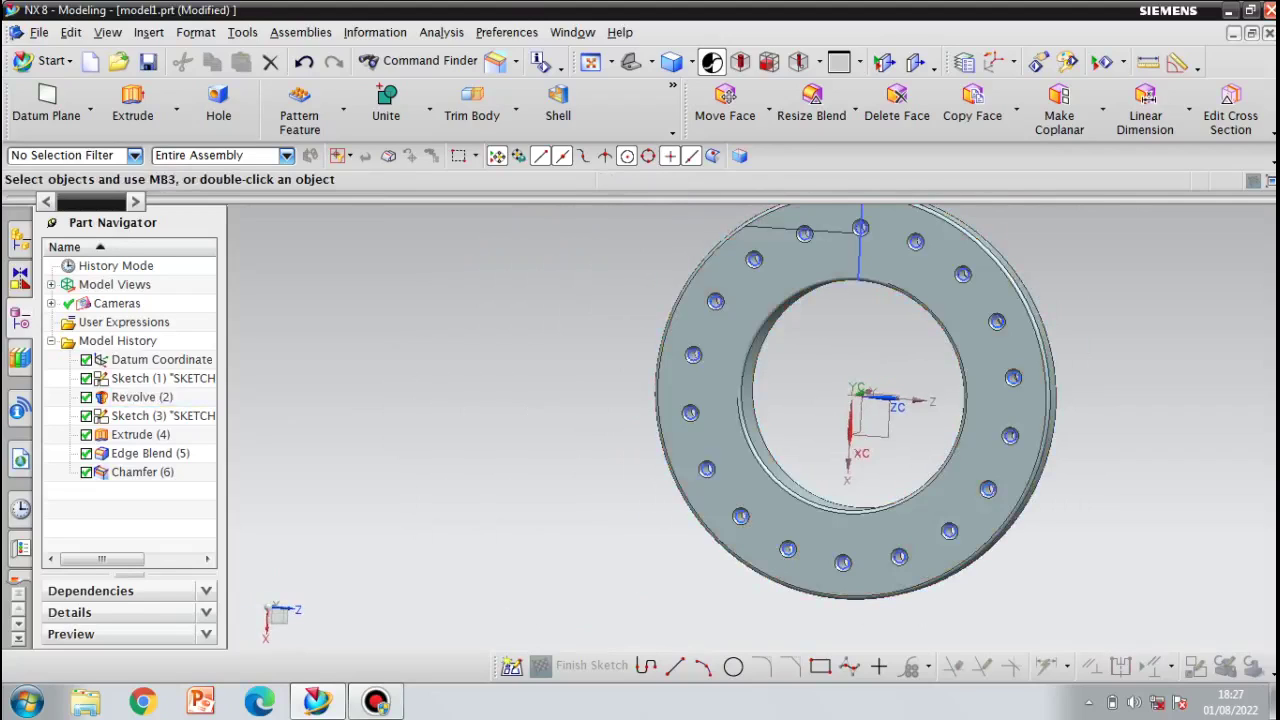
- Hide the first sketch, SKETCH_000, so its profile lines no longer display on the ring
middle_click_drag(1000, 420, 895, 529, "shift")
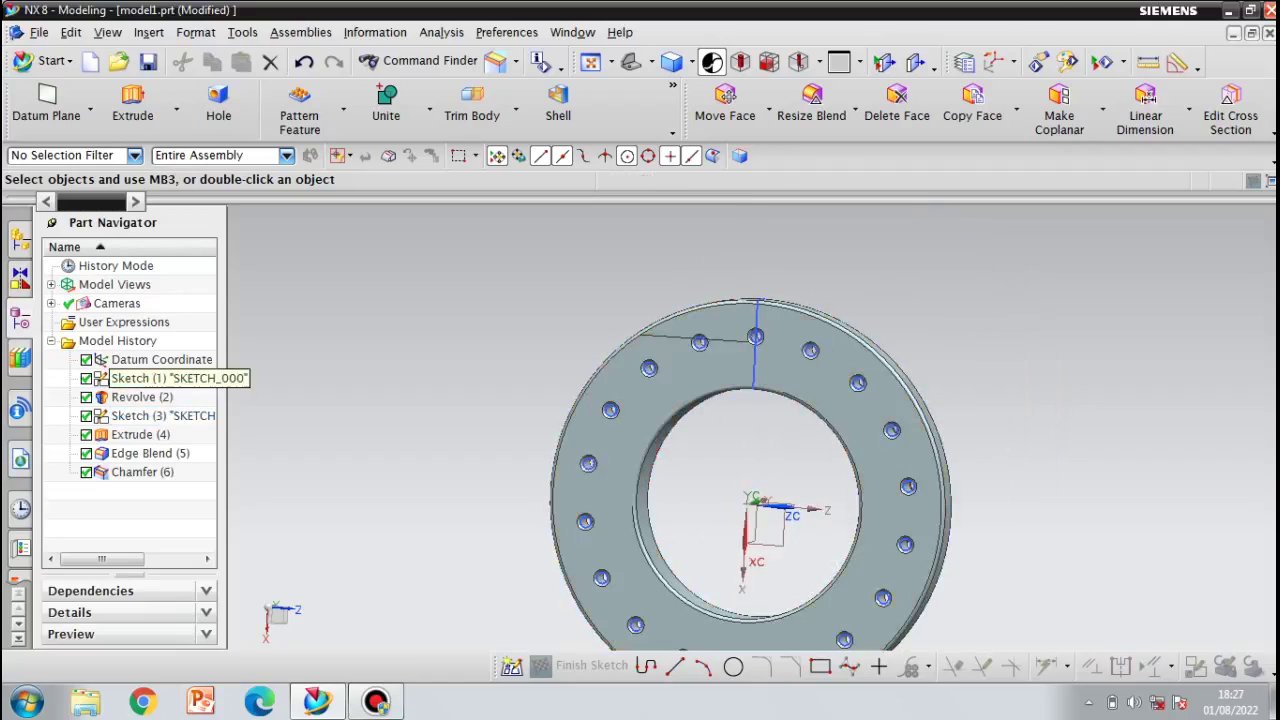
left_click(140, 378)
right_click(140, 378)
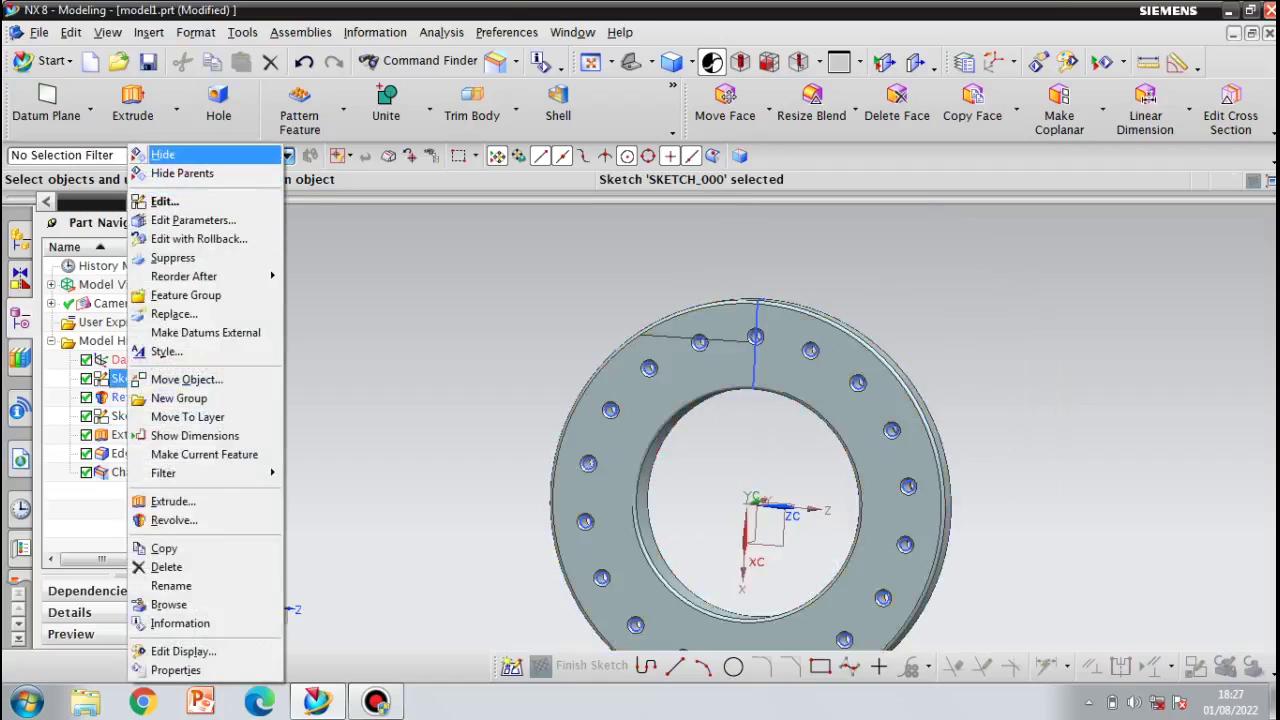
left_click(163, 155)
mouse_move(838, 560)
middle_mouse_down()
mouse_move(1180, 548)
mouse_move(855, 550)
mouse_move(872, 445)
mouse_move(865, 485)
middle_mouse_up()
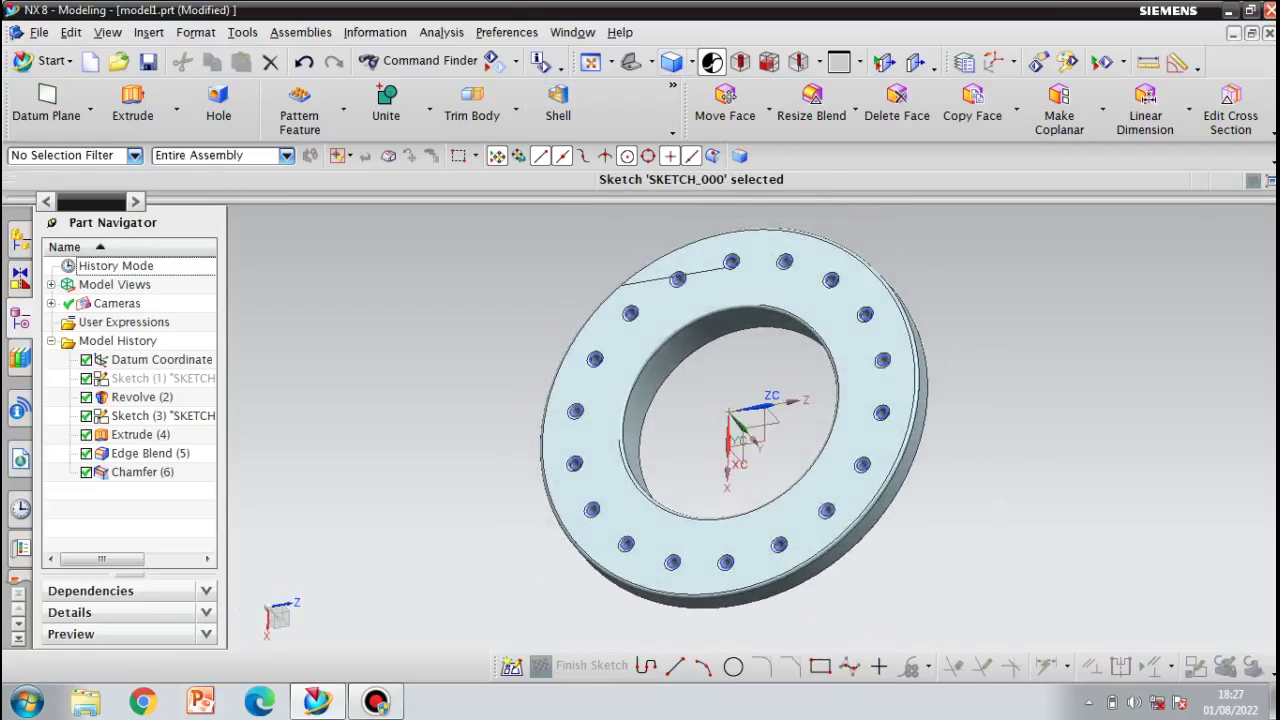
- View the ring in the isometric, trimetric and front orientations
left_click(652, 62)
left_click(691, 93)
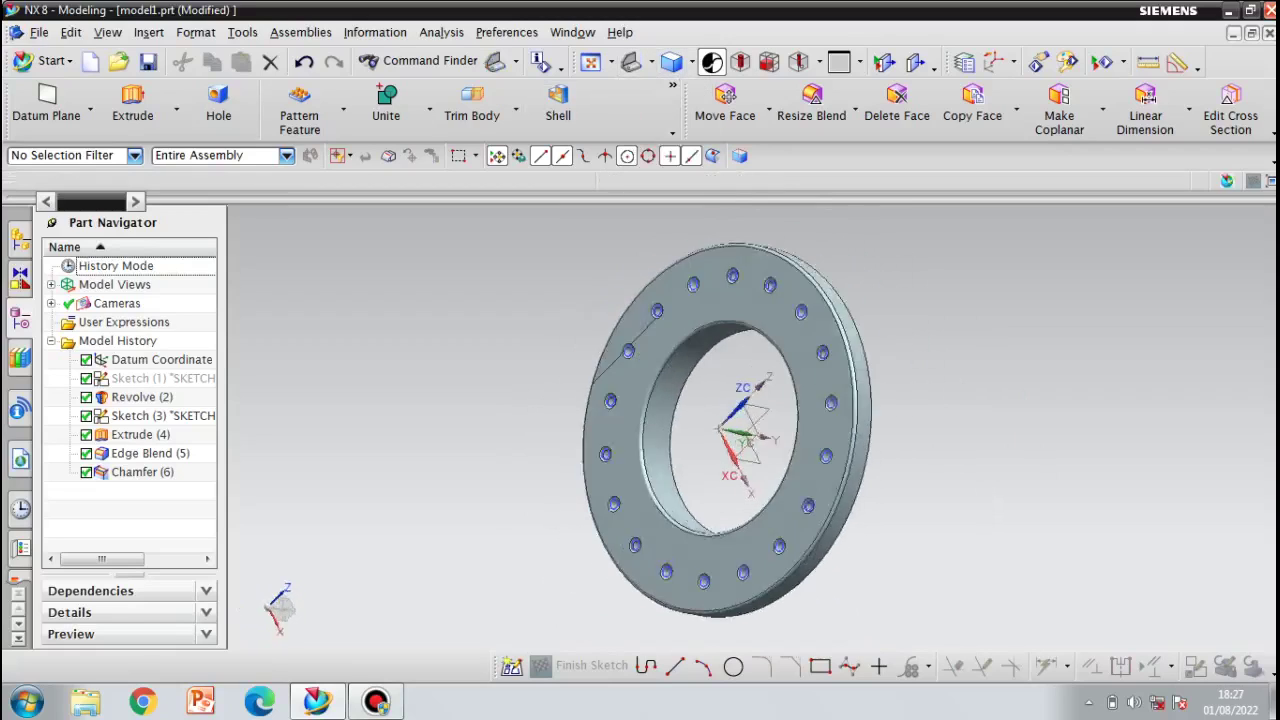
left_click(651, 62)
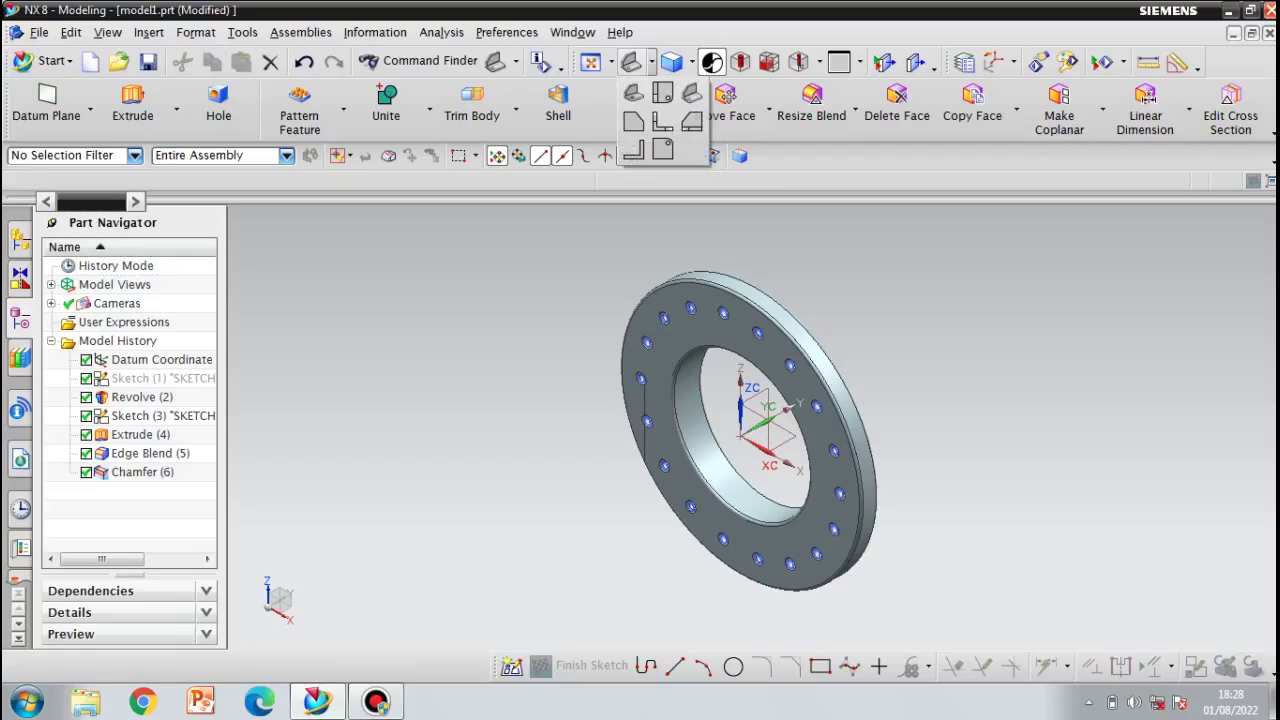
left_click(633, 93)
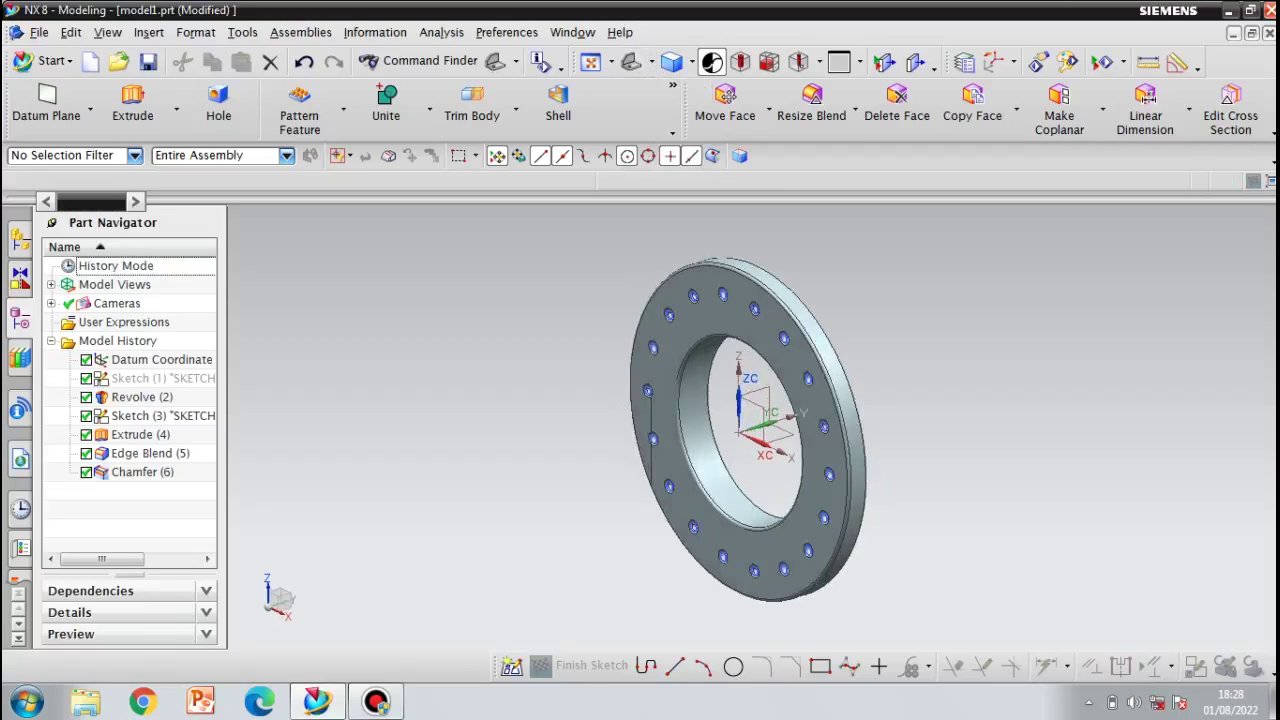
left_click(651, 62)
mouse_move(651, 62)
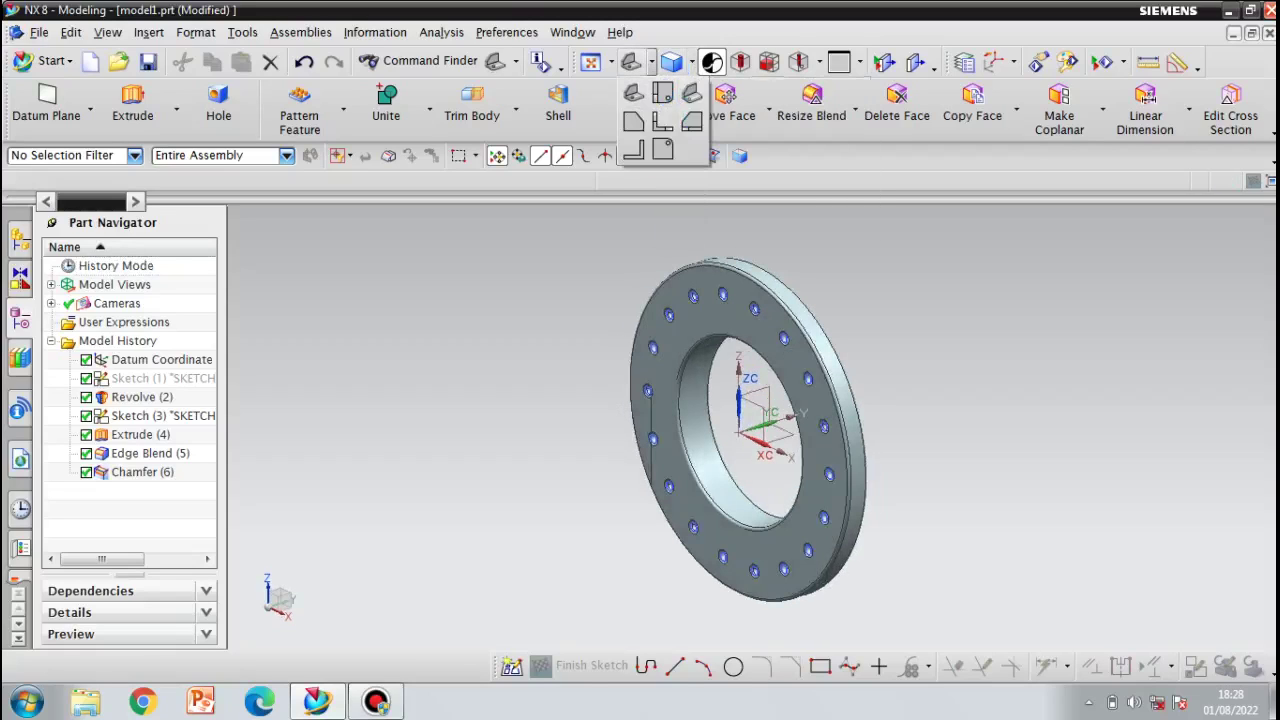
left_click(662, 121)
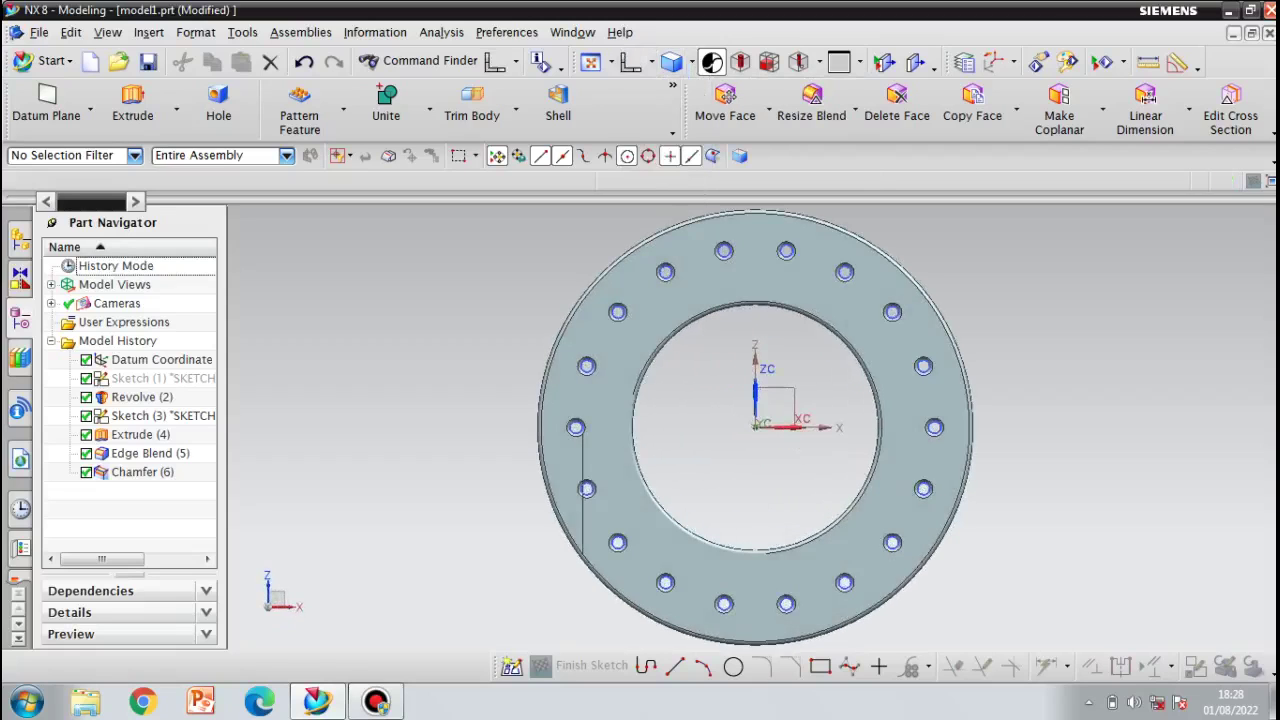
- Examine the ring's stepped profile and blended edges in the right view, and return to an angled view of the whole part
left_click(651, 62)
left_click(694, 121)
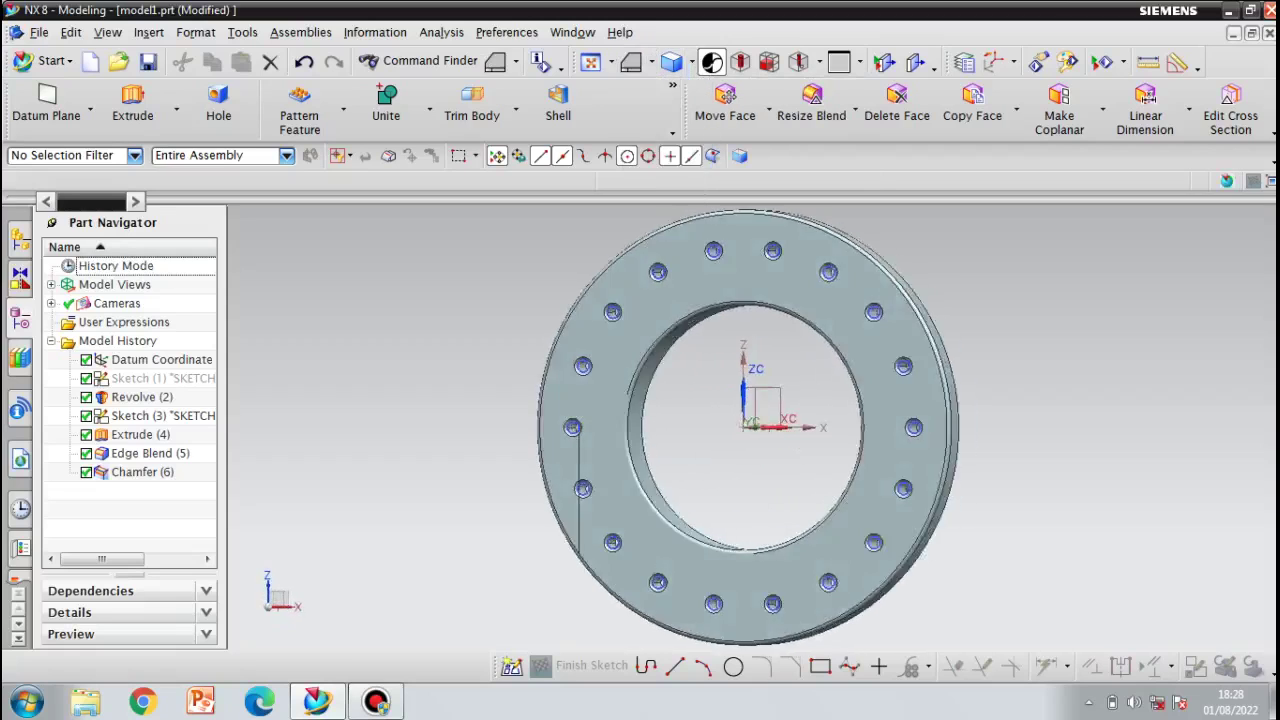
scroll(749, 239, "up", 7)
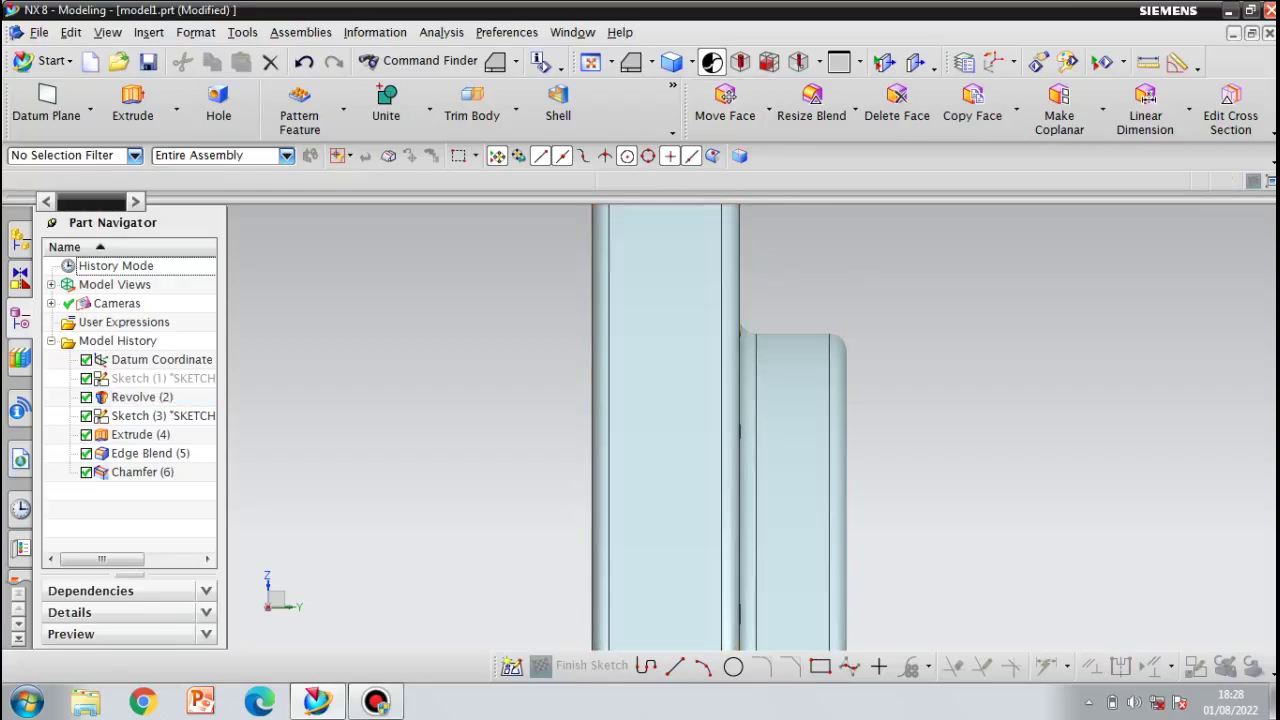
scroll(877, 344, "down", 5)
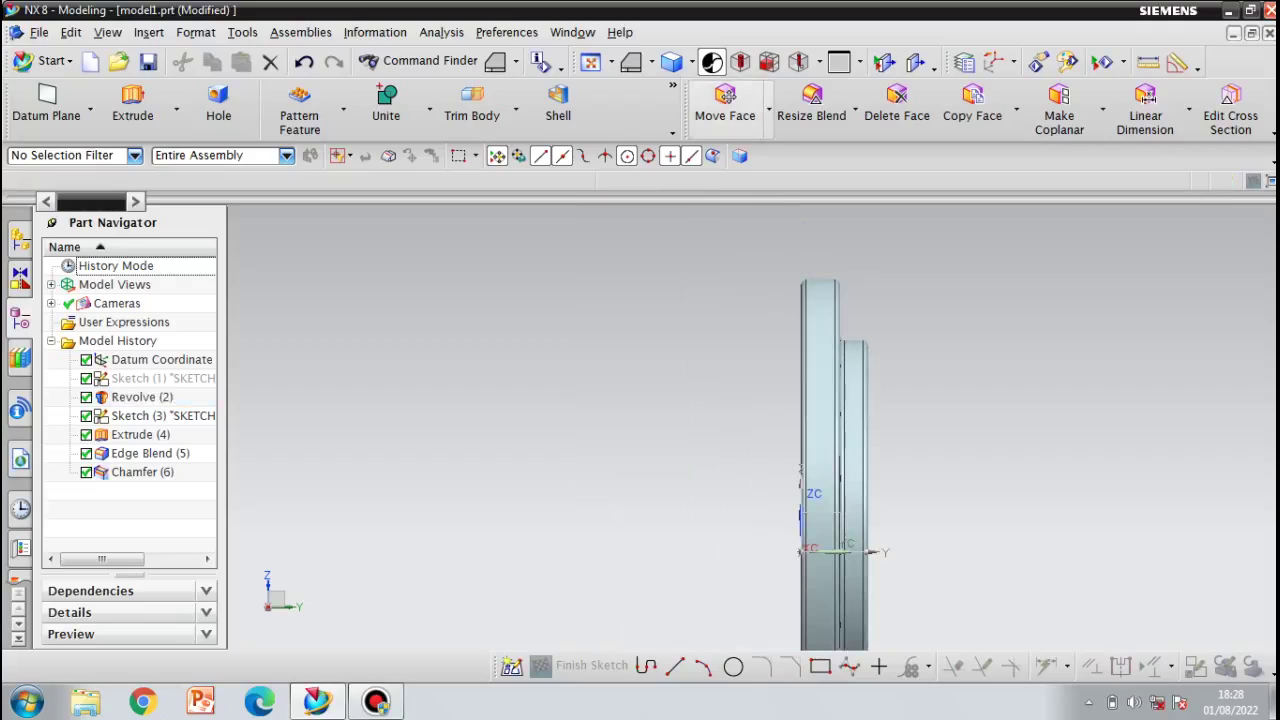
middle_click_drag(735, 228, 874, 232)
middle_click_drag(790, 400, 892, 456)
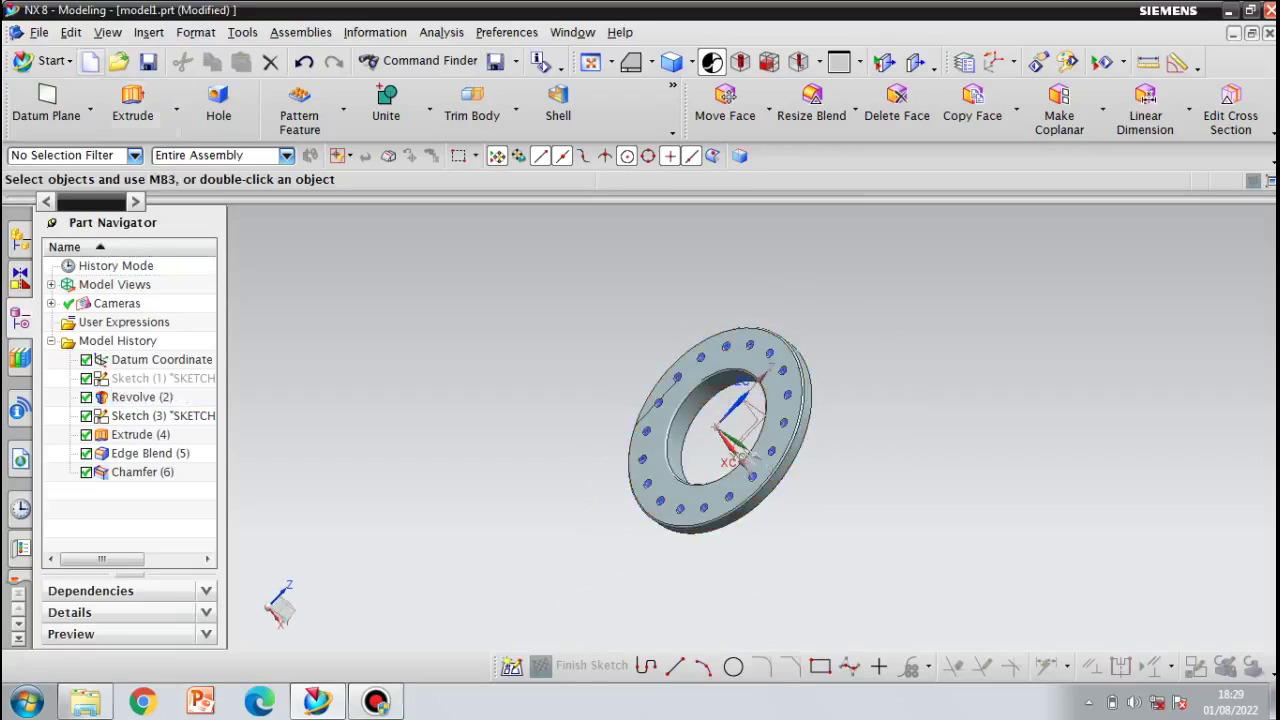
- Start saving the part and name it flange
left_click(39, 33)
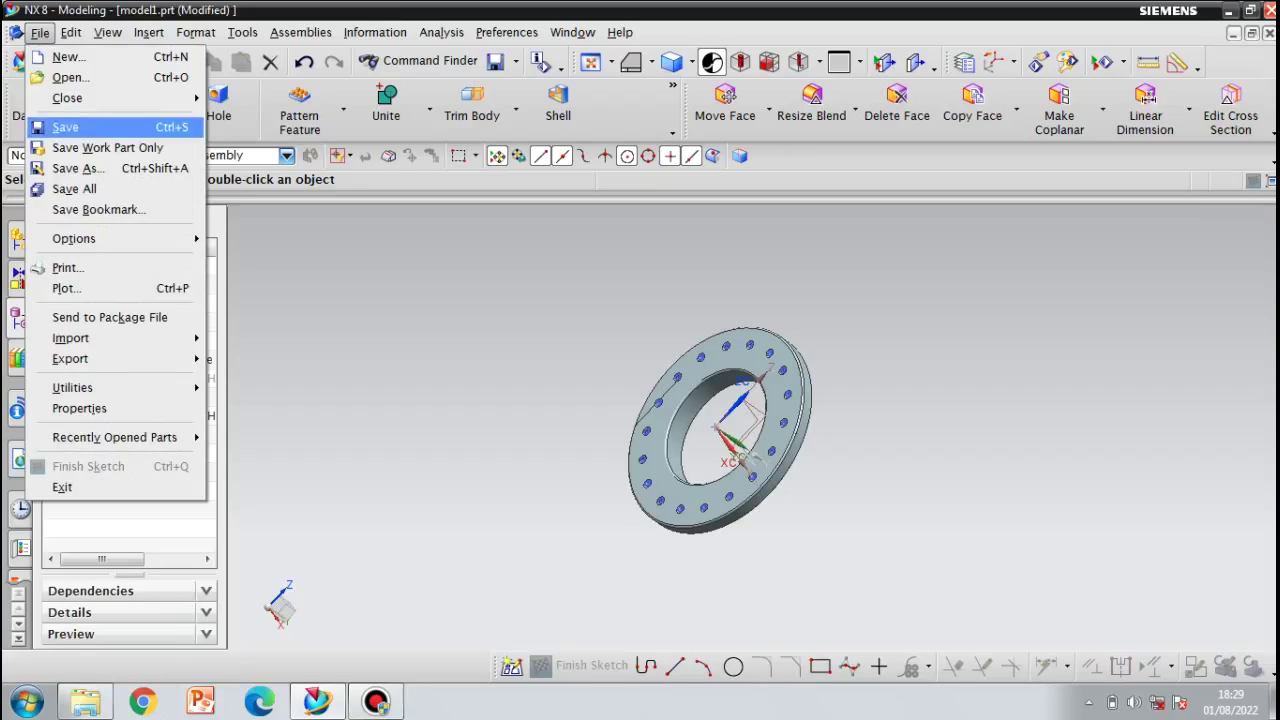
left_click(65, 127)
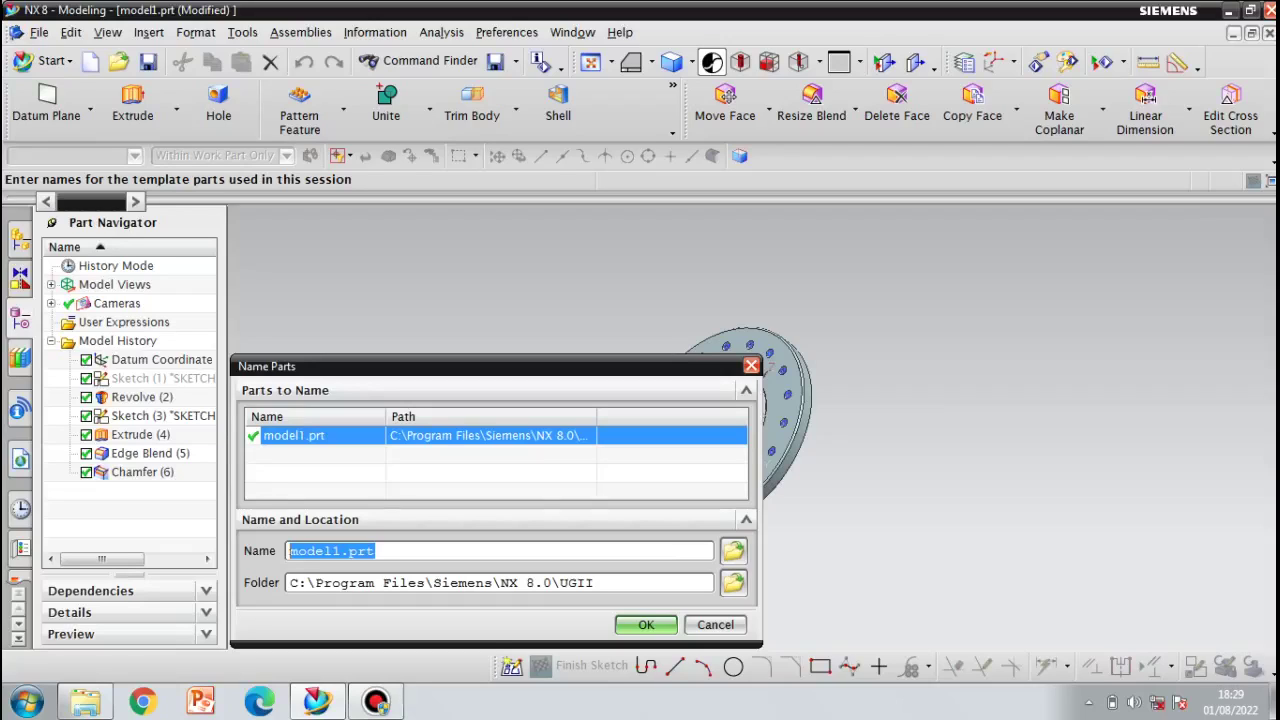
type("flange")
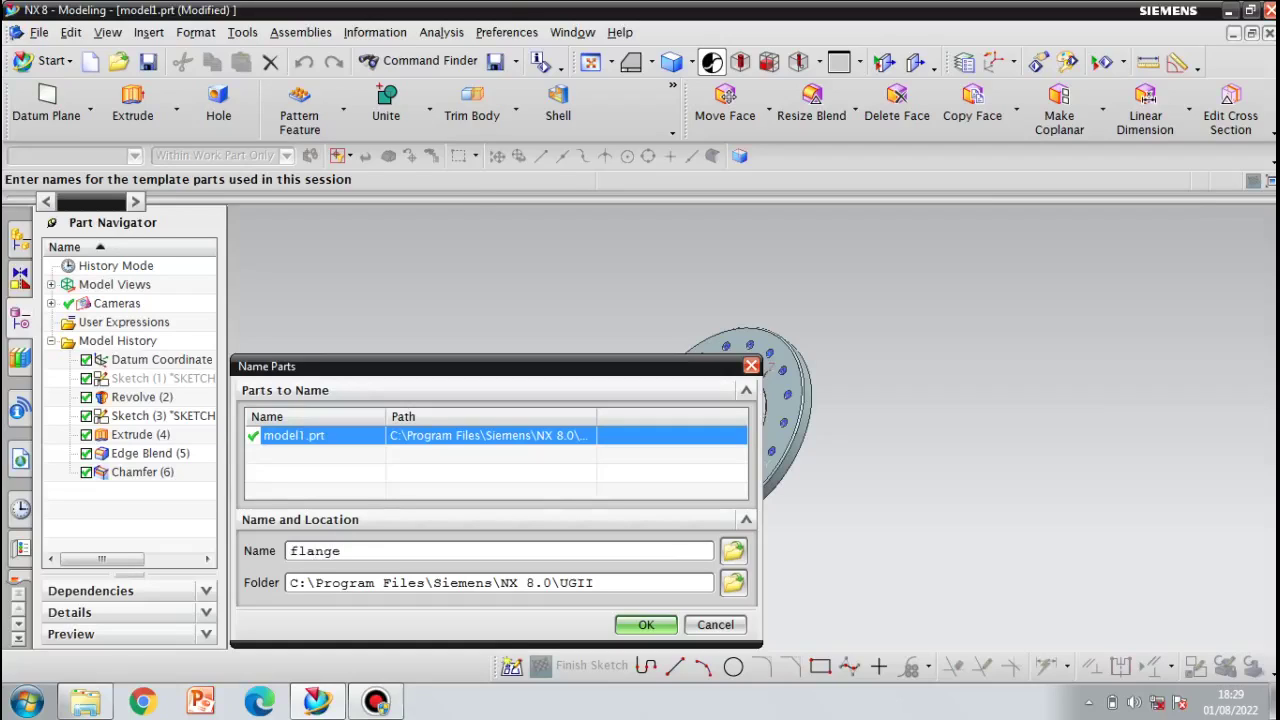
- Set the save location to the Bandicam folder in Documents and save the part there
left_click(734, 583)
left_click(733, 582)
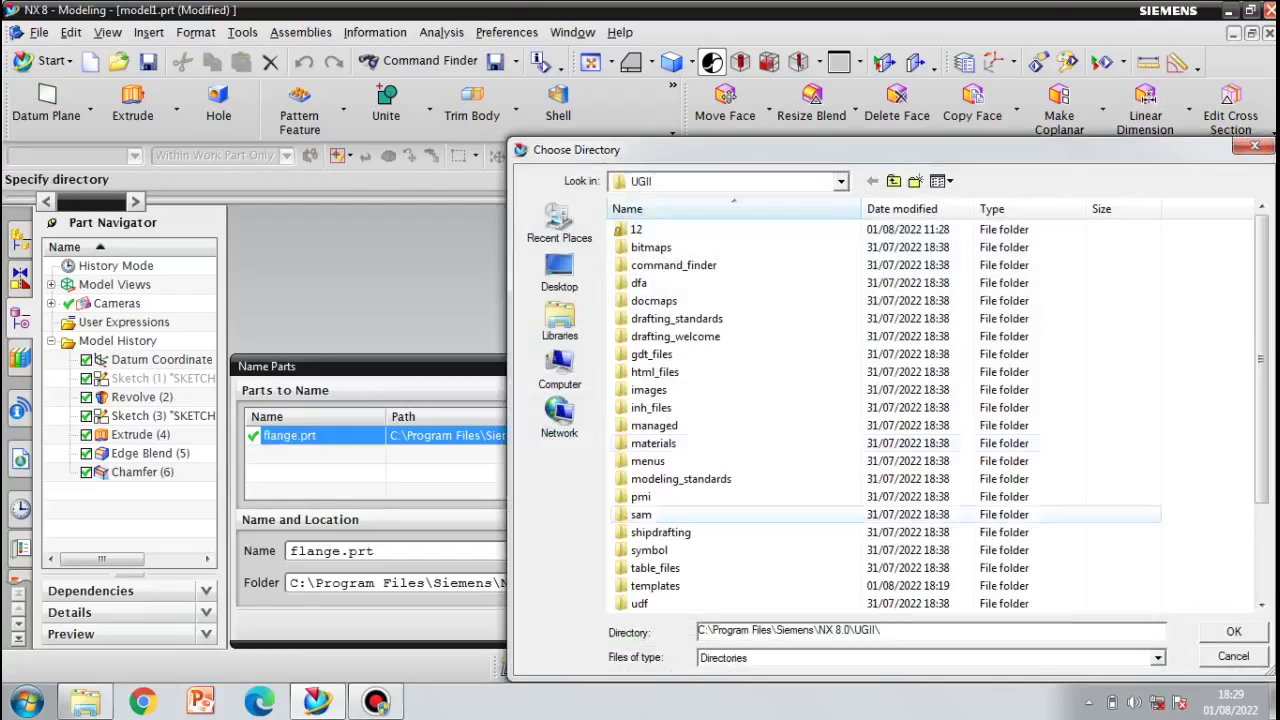
left_click(560, 370)
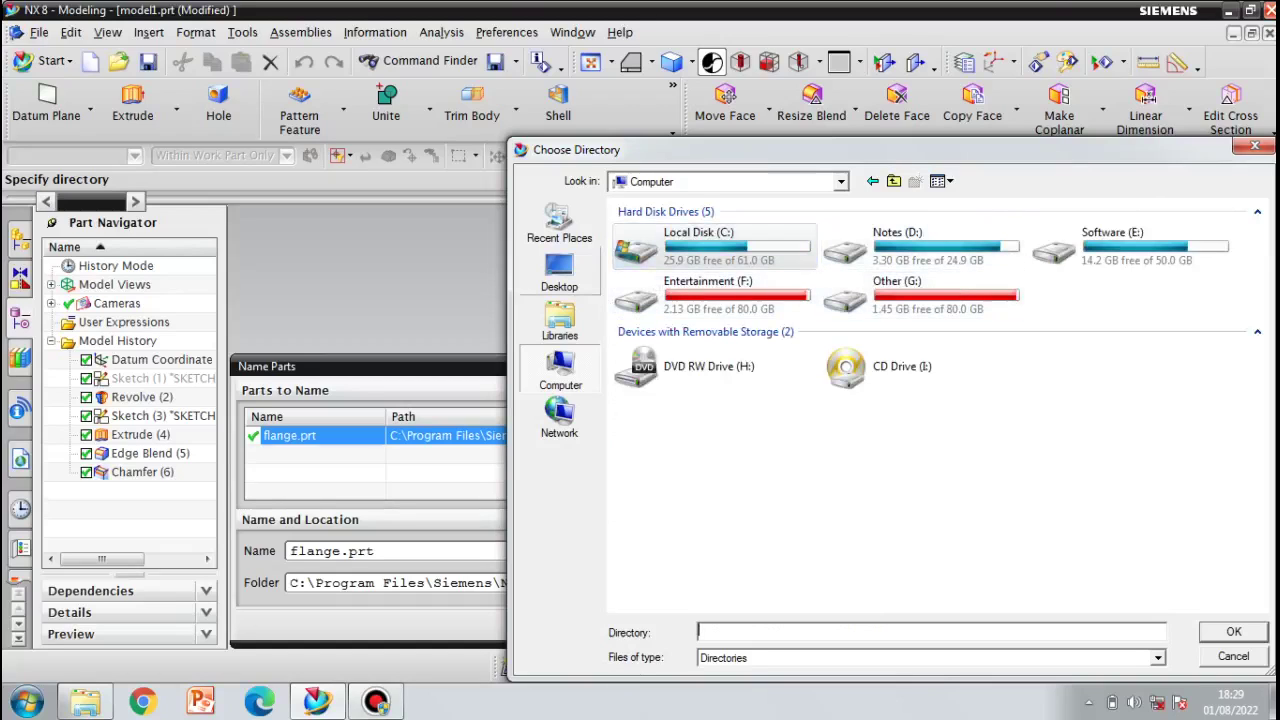
left_click(560, 320)
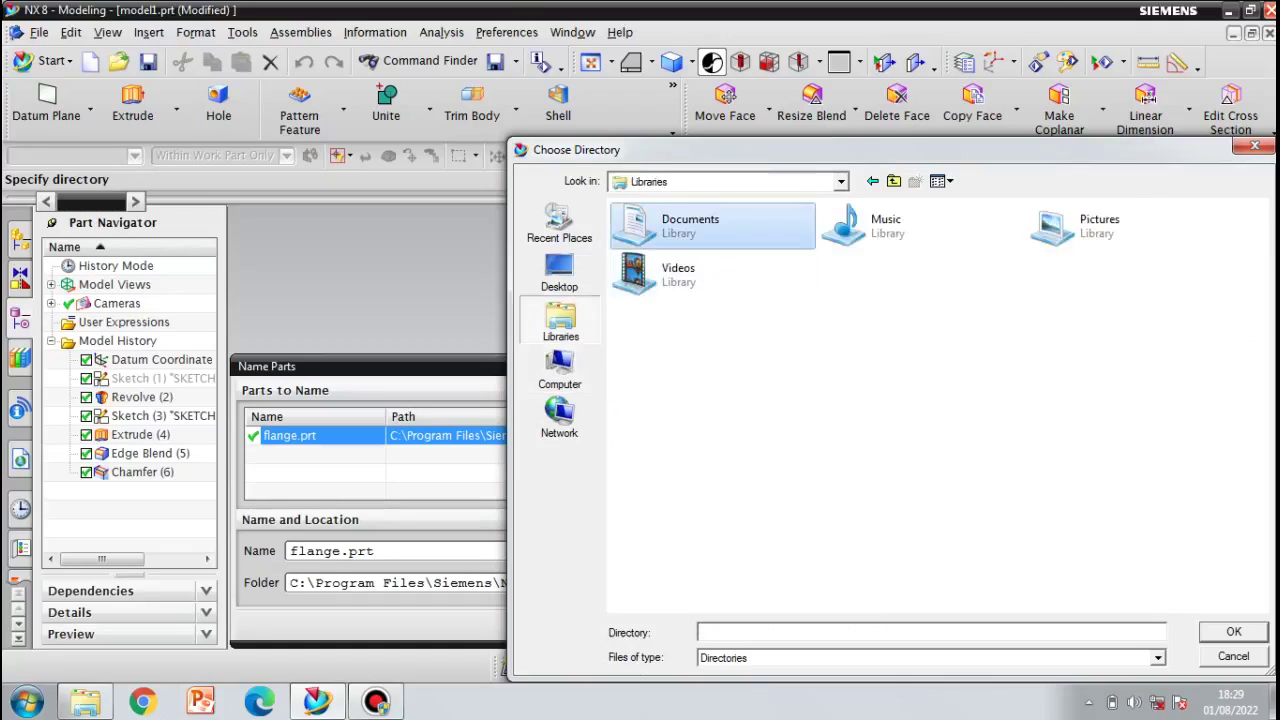
double_click(690, 226)
double_click(656, 230)
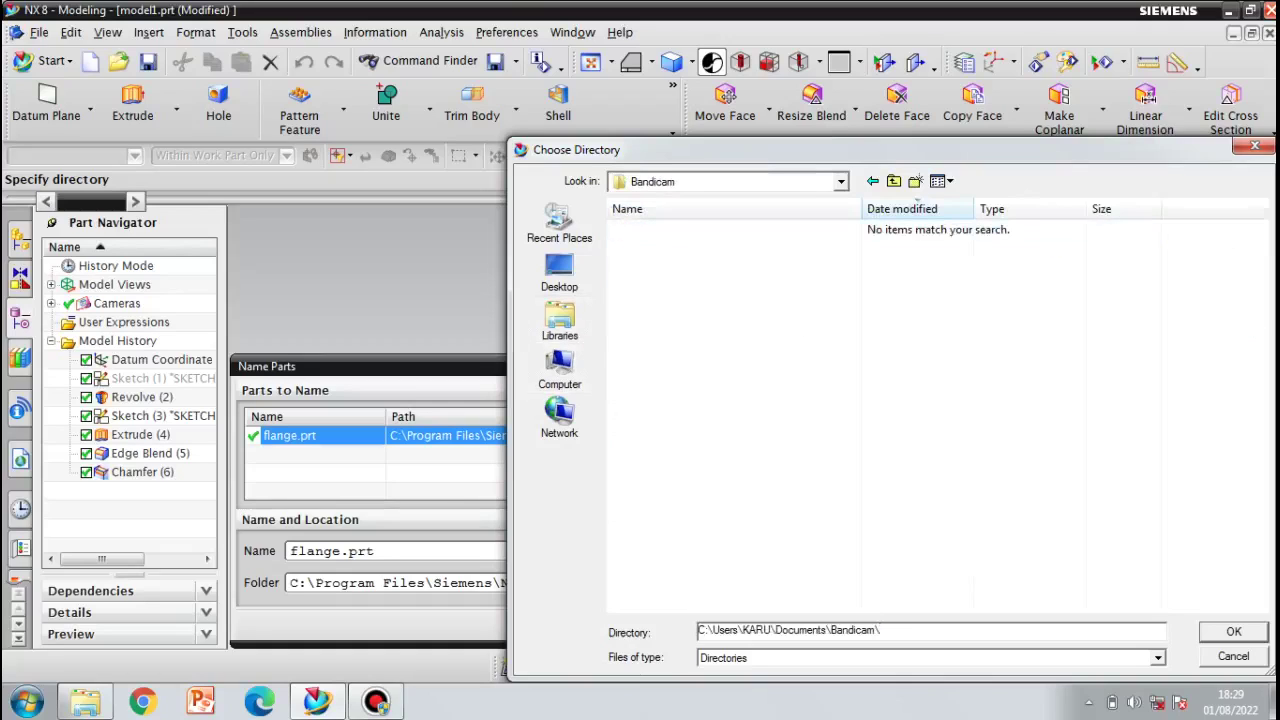
left_click(1233, 632)
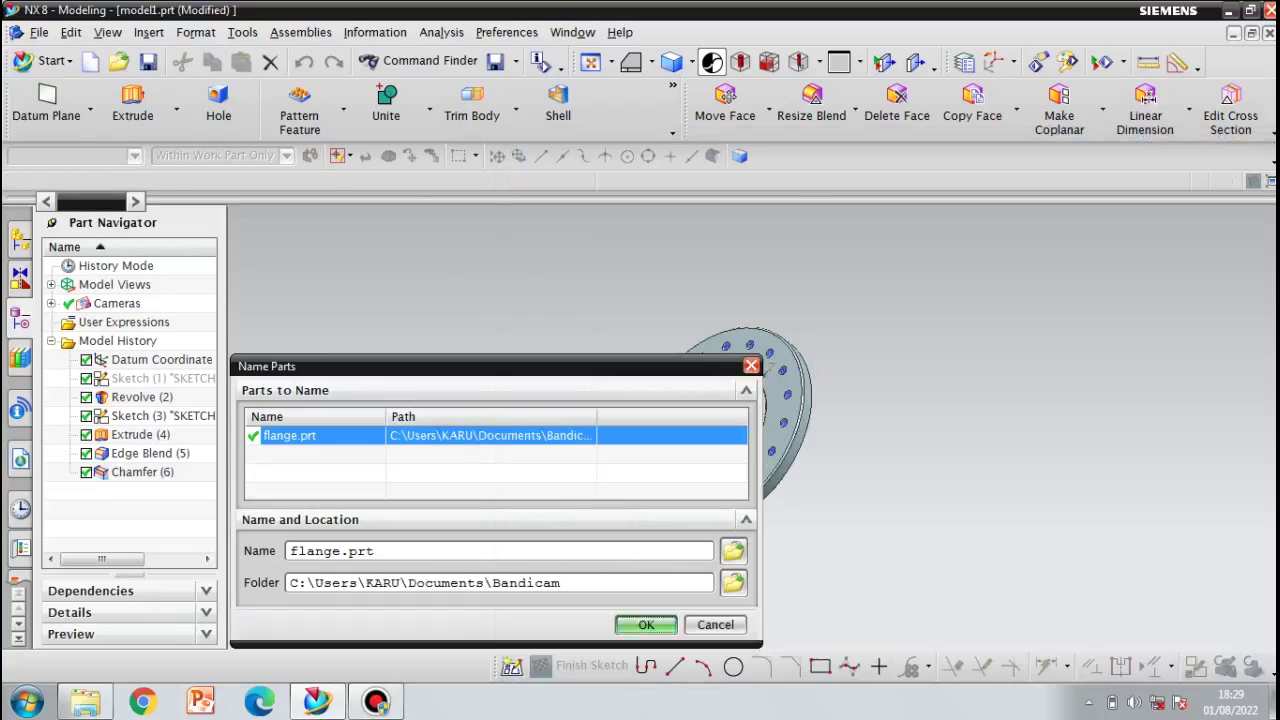
left_click(646, 625)
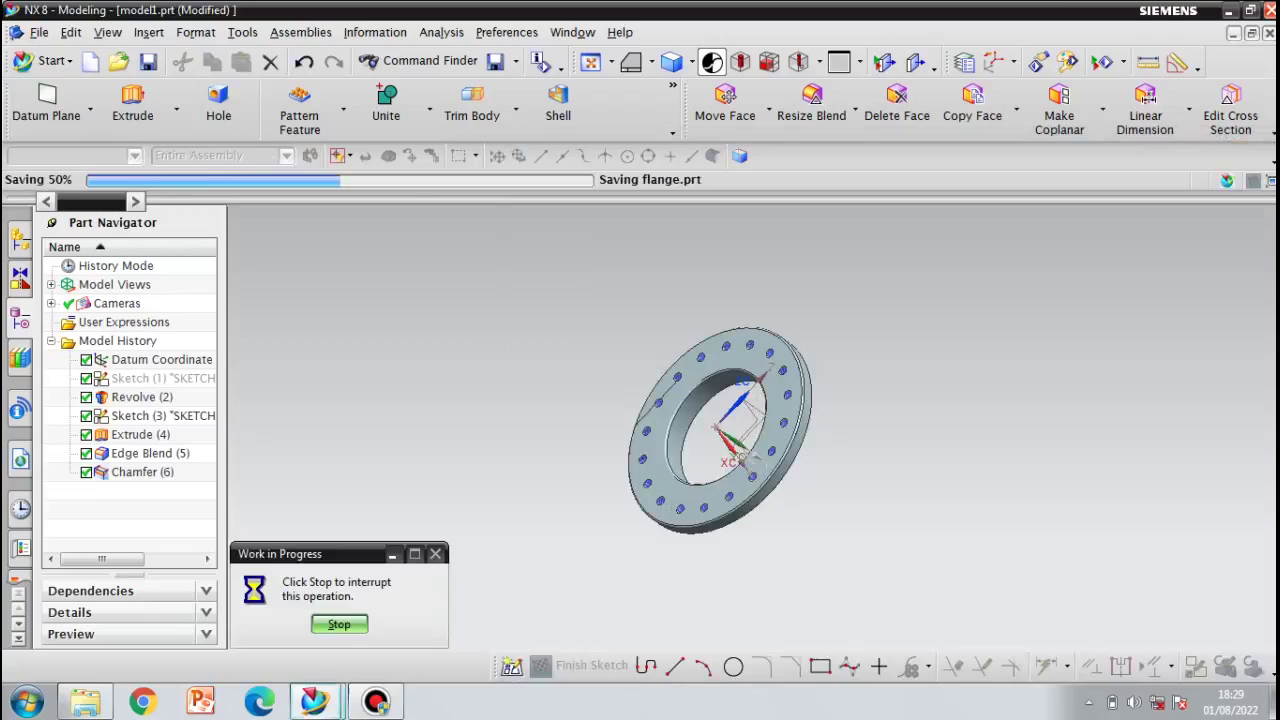